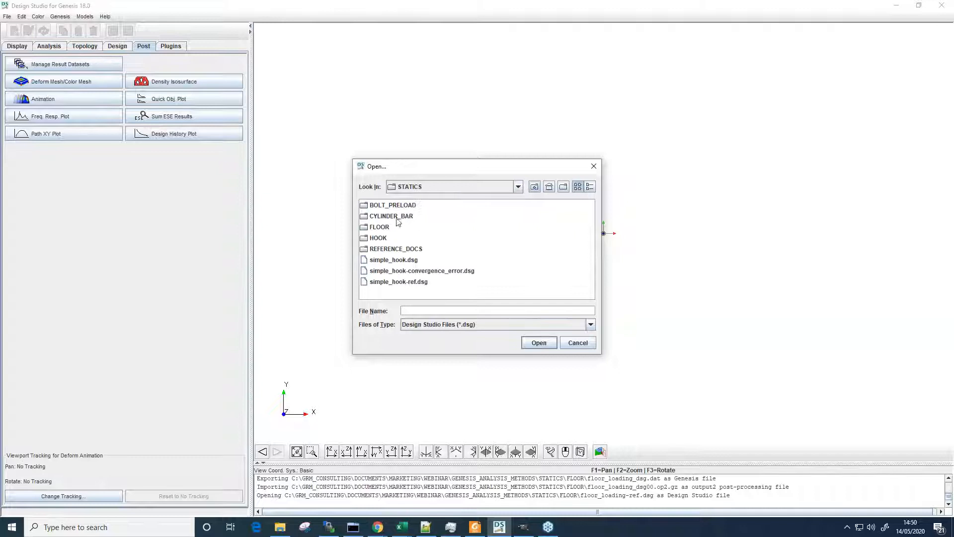
Open the bolt_preload.dsg model from the BOLT_PRELOAD folder and bring the bolted flange joint into close view.
{"action": "double_click", "coordinate": [406, 206]}
{"action": "key", "text": "F3"}
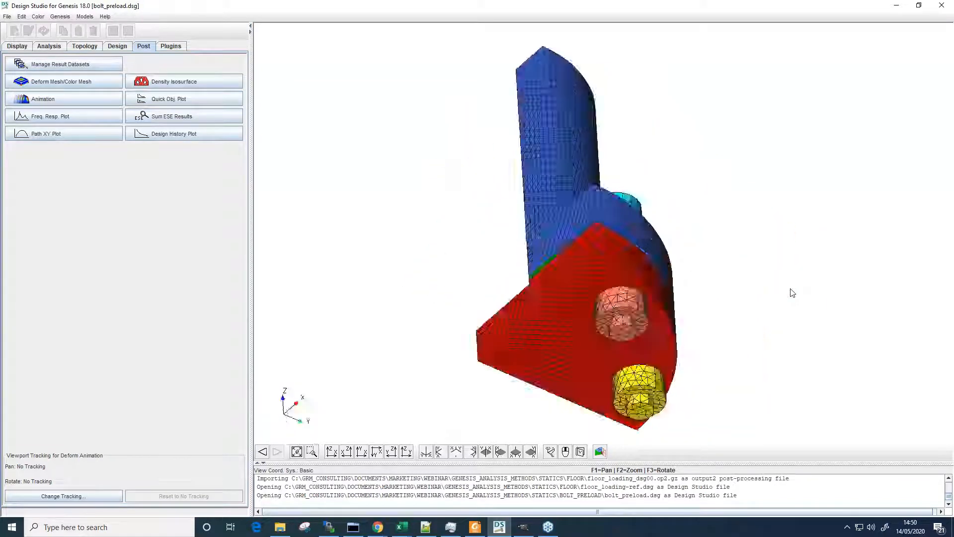
{"action": "scroll", "coordinate": [791, 289], "scroll_direction": "up", "scroll_amount": 2}
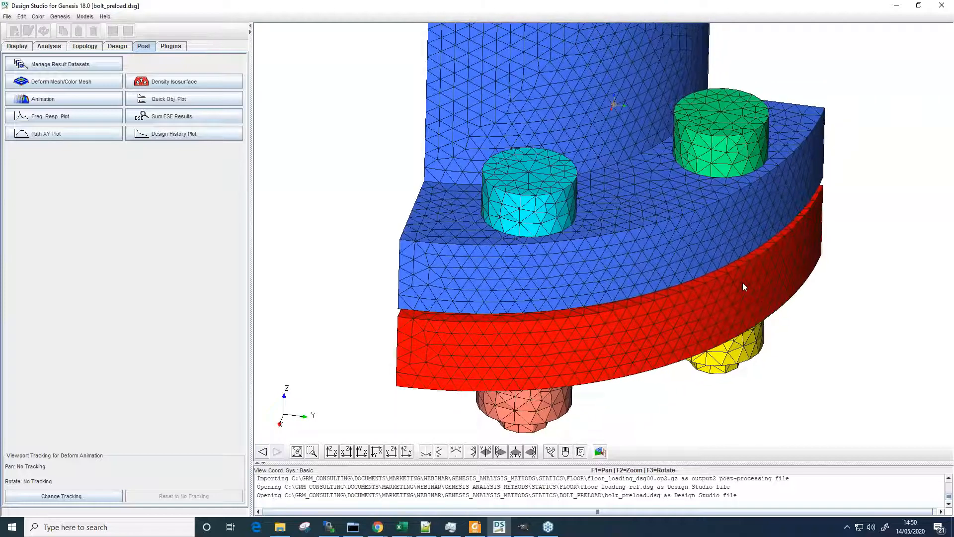
Hide the End, Gasket and Flange groups so that only the two bolts are displayed.
{"action": "left_click", "coordinate": [16, 47]}
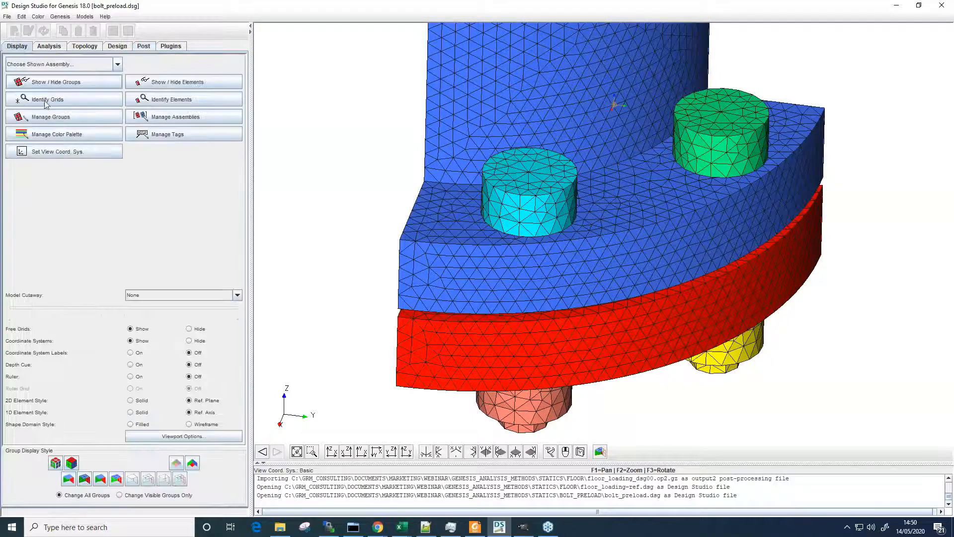
{"action": "left_click", "coordinate": [55, 82]}
{"action": "left_click_drag", "start_coordinate": [370, 164], "coordinate": [419, 368]}
{"action": "left_click_drag", "start_coordinate": [399, 222], "coordinate": [452, 283]}
{"action": "middle_click_drag", "start_coordinate": [607, 301], "coordinate": [534, 323]}
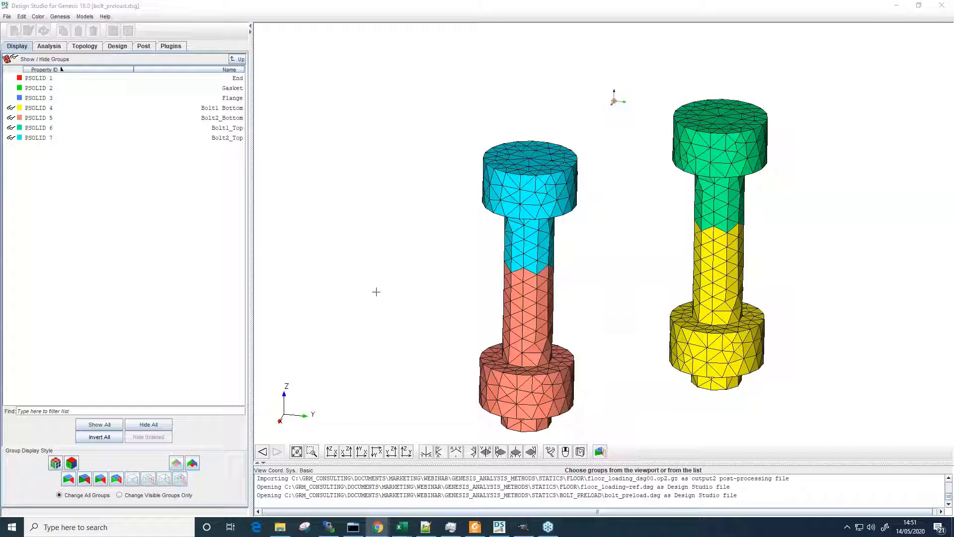
{"action": "middle_click_drag", "start_coordinate": [585, 271], "coordinate": [523, 243]}
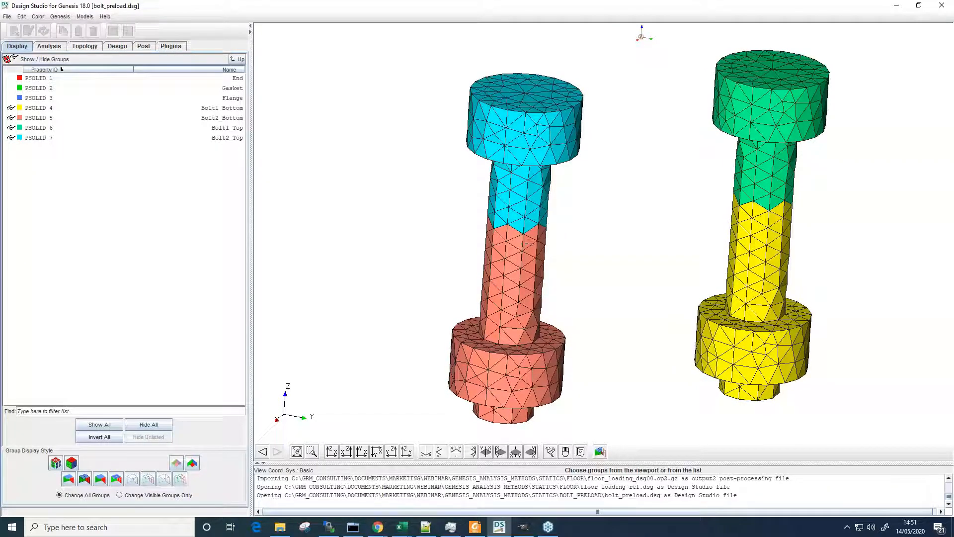
{"action": "left_click", "coordinate": [48, 46]}
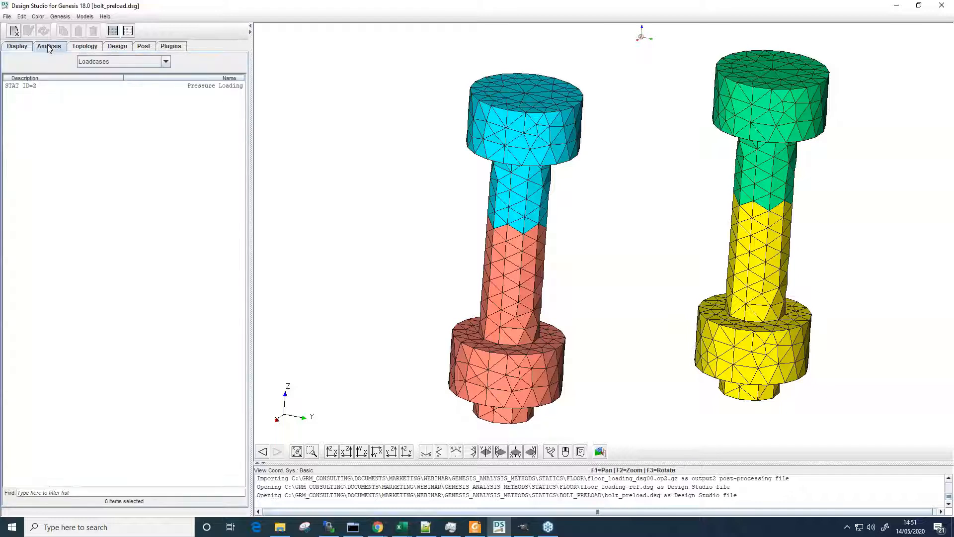
{"action": "left_click", "coordinate": [98, 61]}
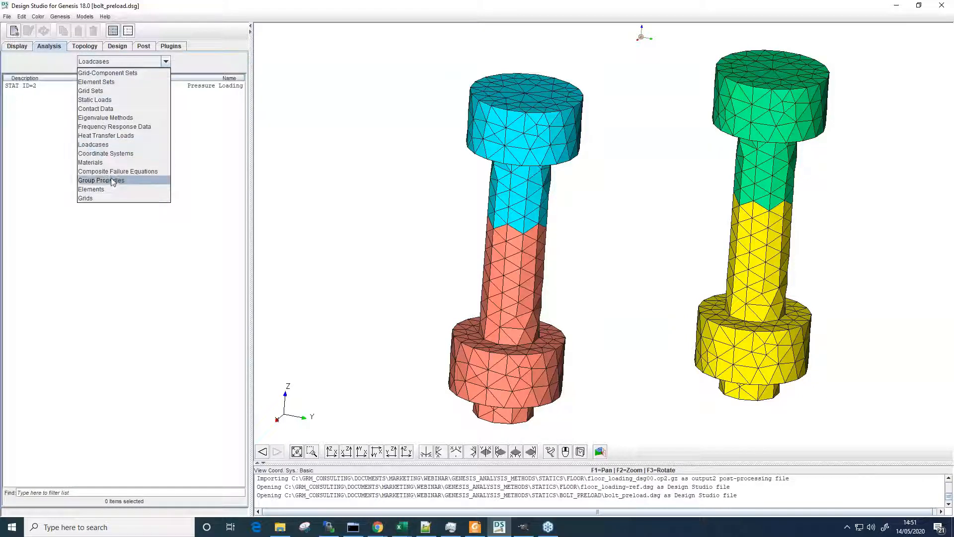
{"action": "left_click", "coordinate": [92, 198]}
{"action": "left_click_drag", "start_coordinate": [438, 278], "coordinate": [584, 423]}
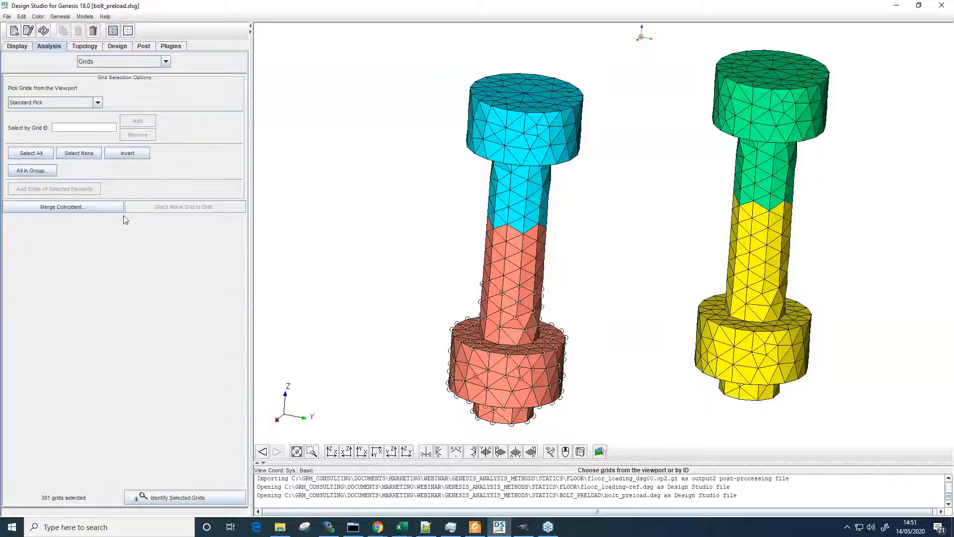
{"action": "left_click", "coordinate": [79, 153]}
Check the mesh continuity of the Bolt2 halves by selecting its lower elements, repeatedly adding connected elements, and clearing the selection.
{"action": "left_click", "coordinate": [119, 62]}
{"action": "left_click", "coordinate": [101, 188]}
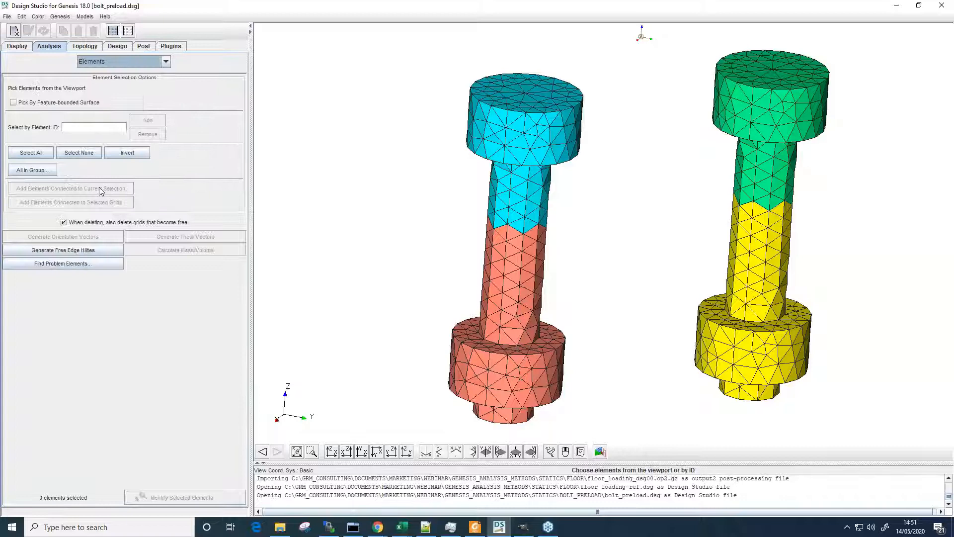
{"action": "left_click_drag", "start_coordinate": [407, 301], "coordinate": [613, 435]}
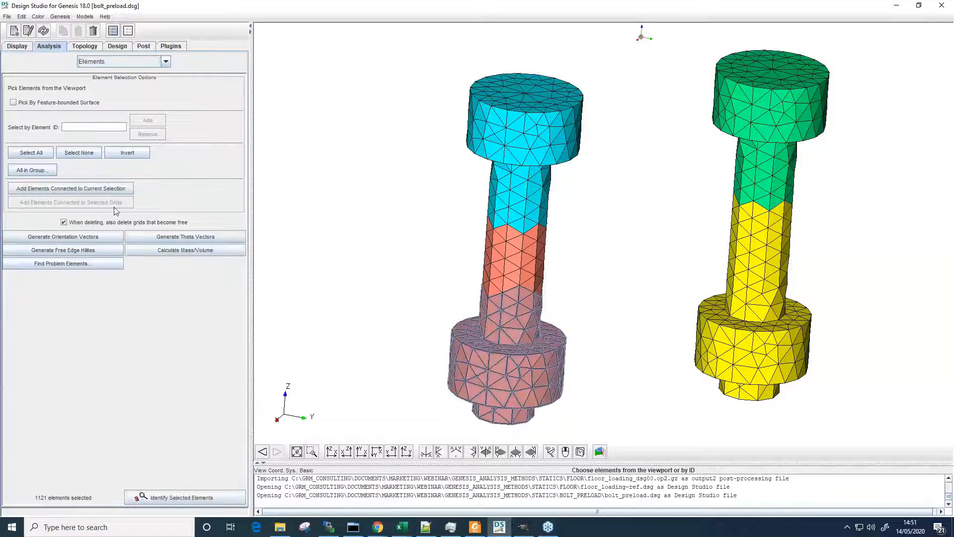
{"action": "left_click", "coordinate": [63, 191]}
{"action": "left_click", "coordinate": [63, 191]}
{"action": "left_click", "coordinate": [63, 191]}
{"action": "left_click", "coordinate": [64, 191]}
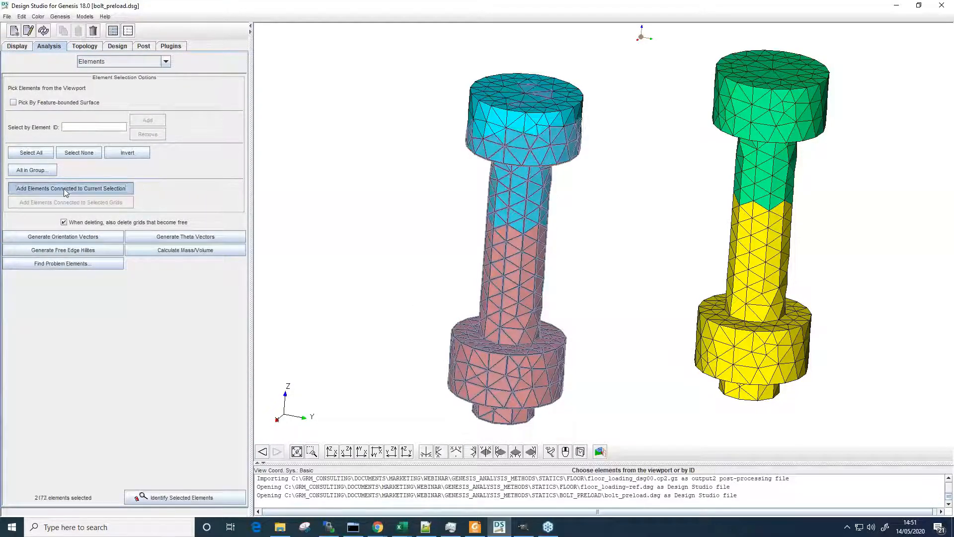
{"action": "left_click", "coordinate": [79, 153]}
{"action": "middle_click_drag", "start_coordinate": [546, 294], "coordinate": [496, 212]}
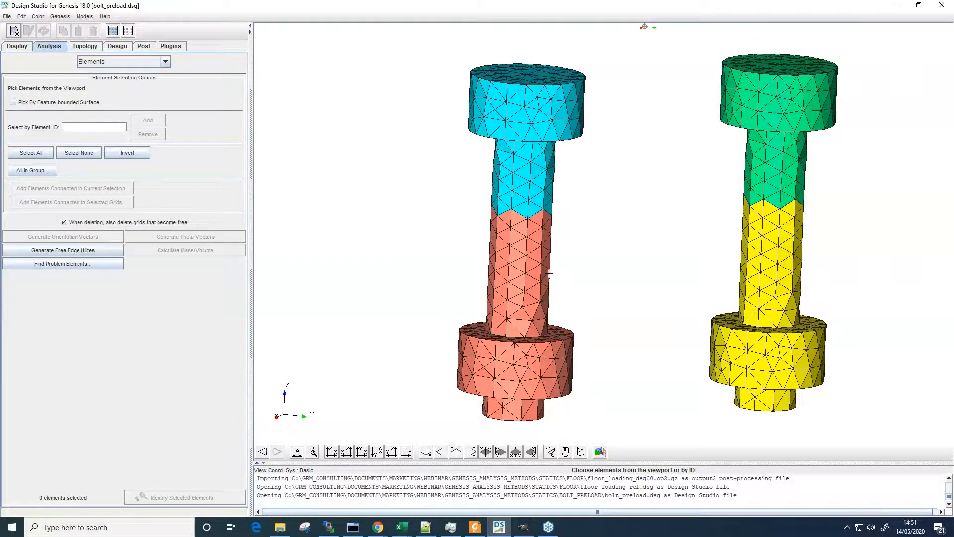
{"action": "scroll", "coordinate": [547, 281], "scroll_direction": "up", "scroll_amount": 5}
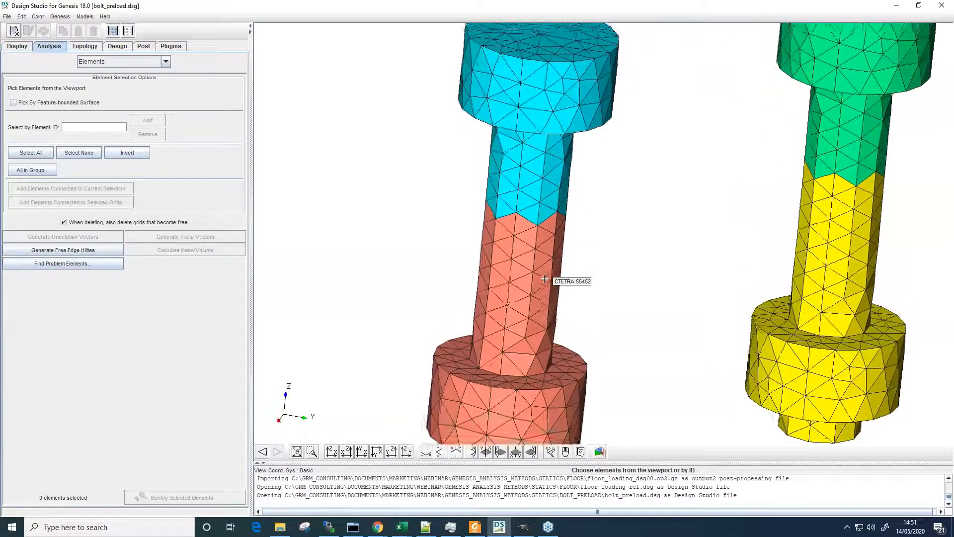
{"action": "scroll", "coordinate": [544, 280], "scroll_direction": "down", "scroll_amount": 3}
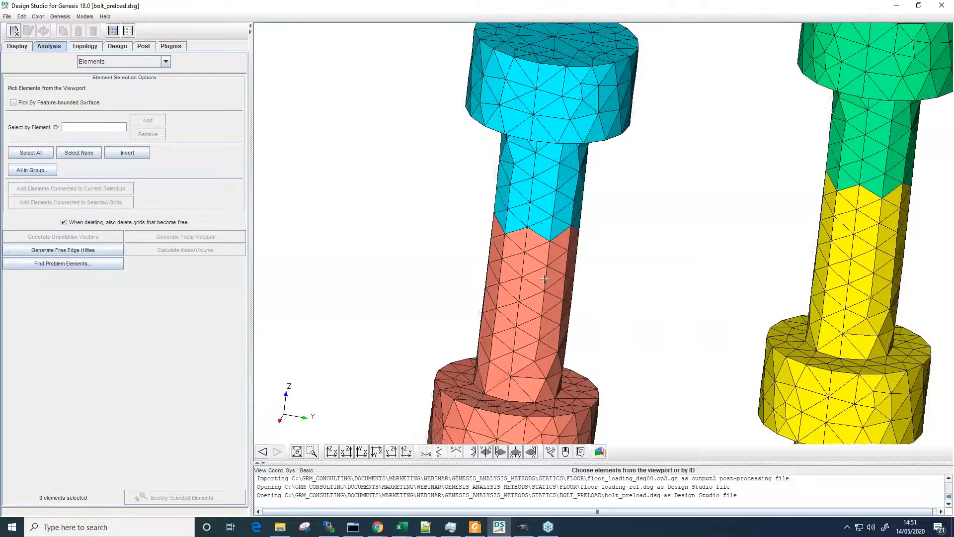
{"action": "scroll", "coordinate": [542, 277], "scroll_direction": "down", "scroll_amount": 3}
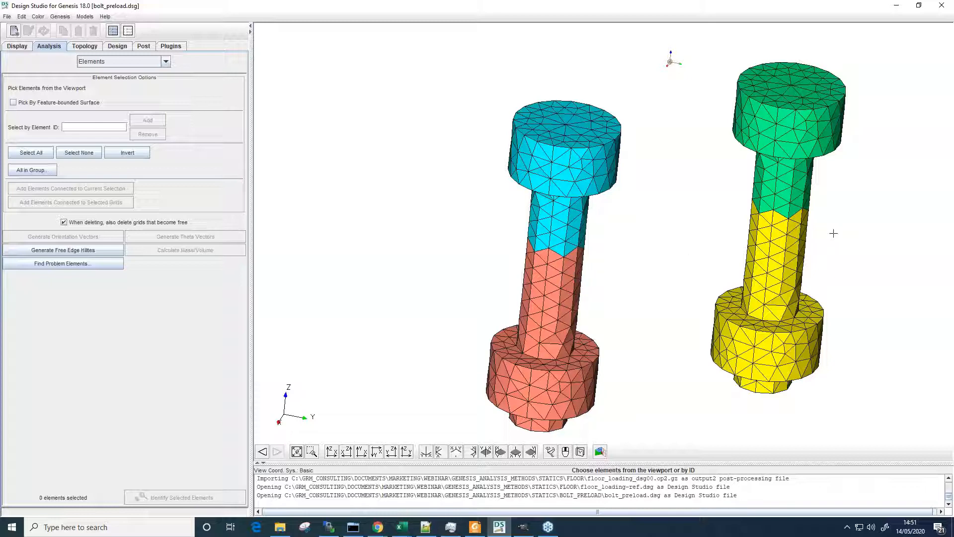
{"action": "scroll", "coordinate": [547, 258], "scroll_direction": "up", "scroll_amount": 3}
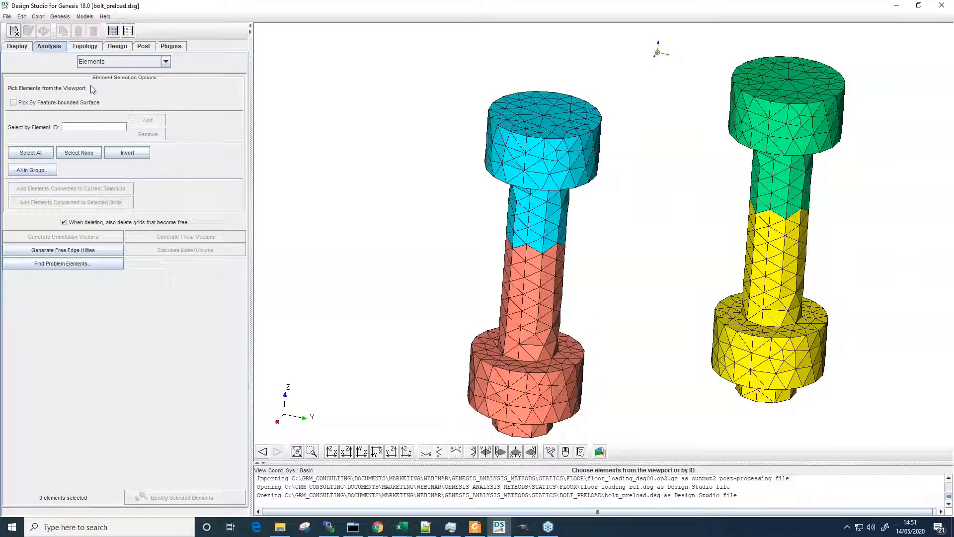
Create a group property named Bolts of type BOLT-holder with blue color 3.
{"action": "left_click", "coordinate": [99, 61]}
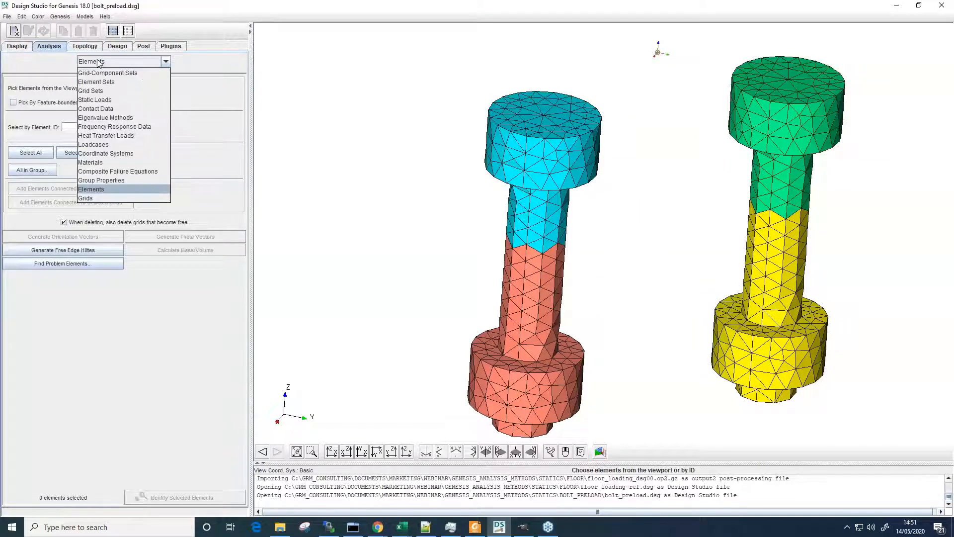
{"action": "left_click", "coordinate": [123, 181]}
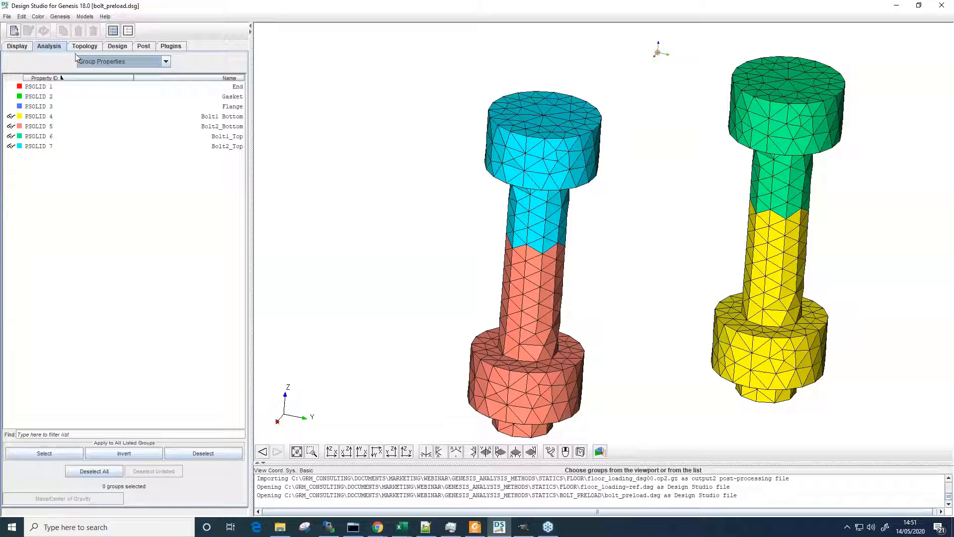
{"action": "left_click", "coordinate": [14, 31]}
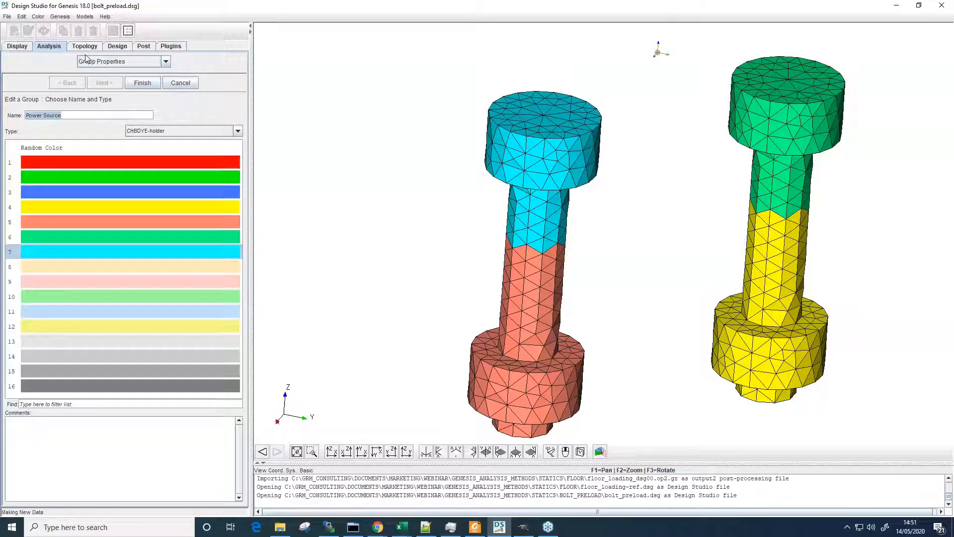
{"action": "left_click", "coordinate": [148, 131]}
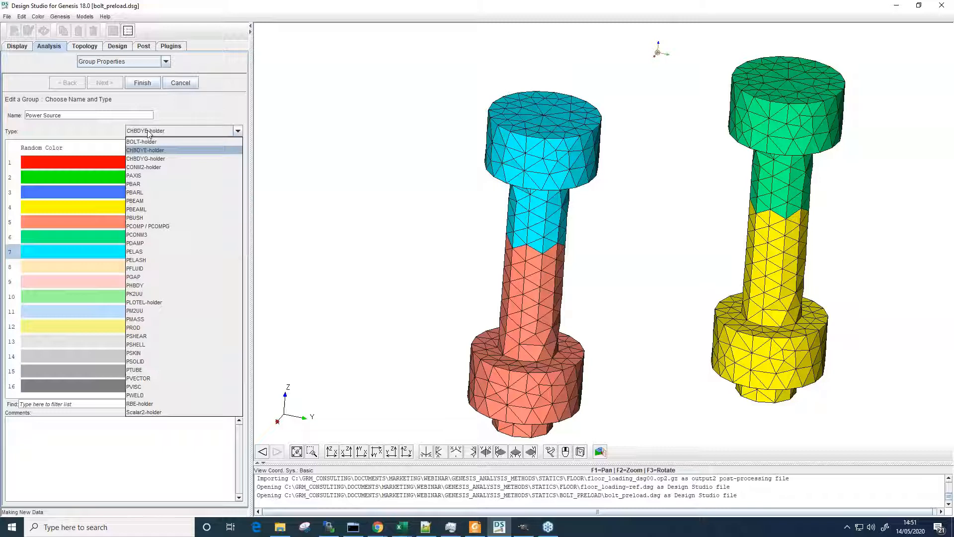
{"action": "left_click", "coordinate": [154, 141]}
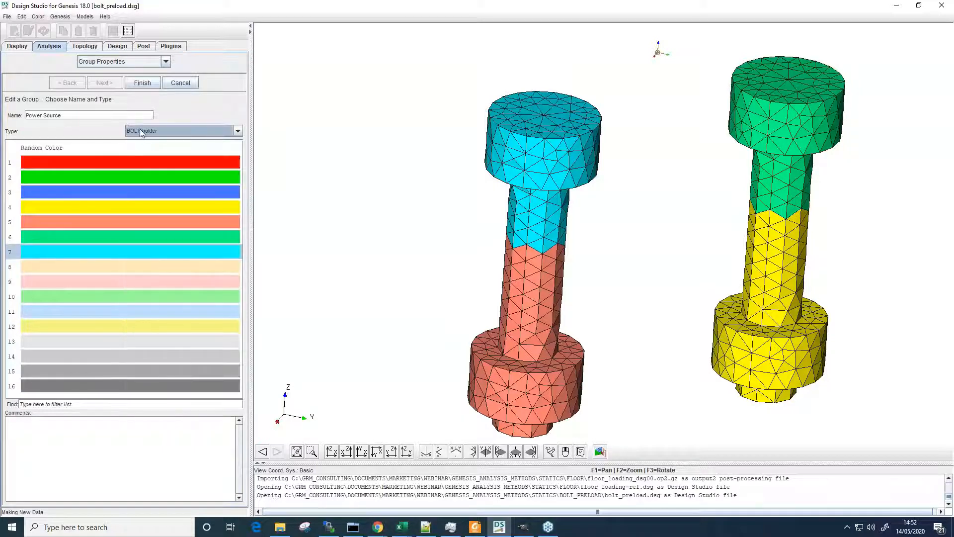
{"action": "left_click", "coordinate": [79, 193]}
{"action": "triple_click", "coordinate": [75, 115]}
{"action": "type", "text": "Bolts"}
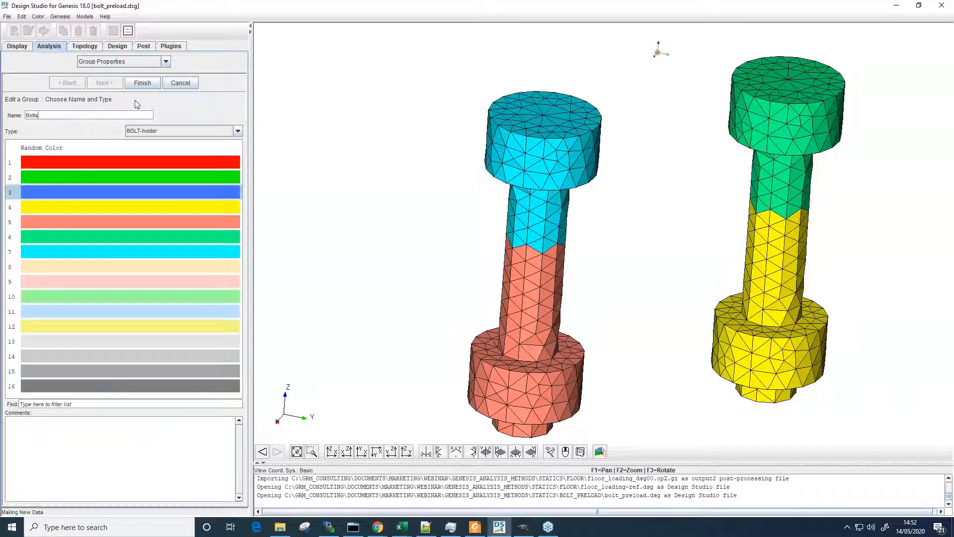
{"action": "left_click", "coordinate": [142, 82]}
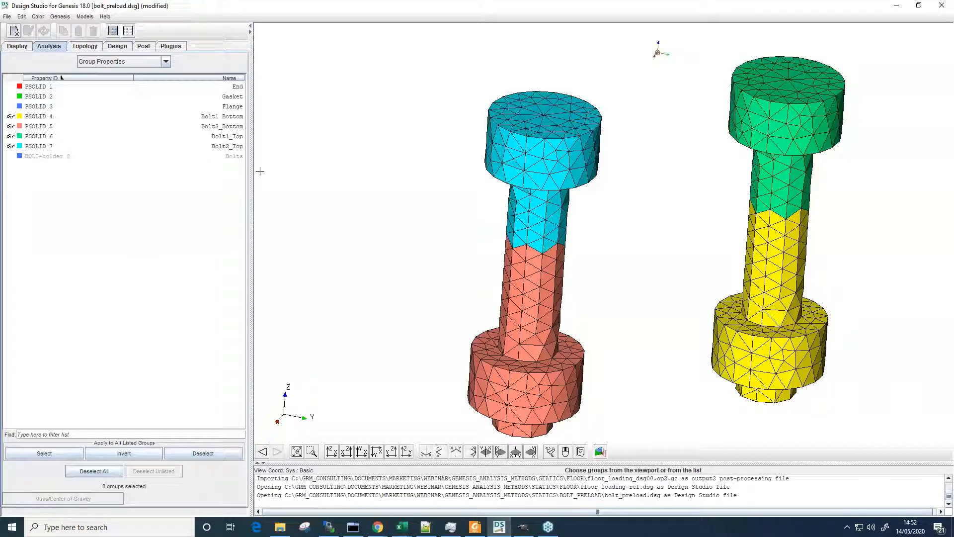
Switch the analysis data to Elements and hide the Bolt1_Top and Bolt2_Top groups, exposing the split faces of the lower bolt halves.
{"action": "left_click", "coordinate": [113, 62]}
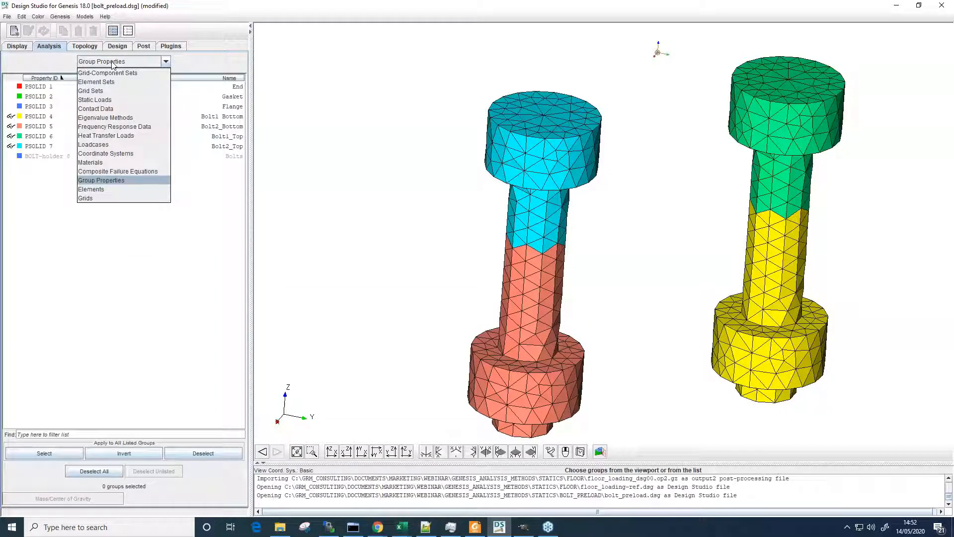
{"action": "left_click", "coordinate": [100, 188]}
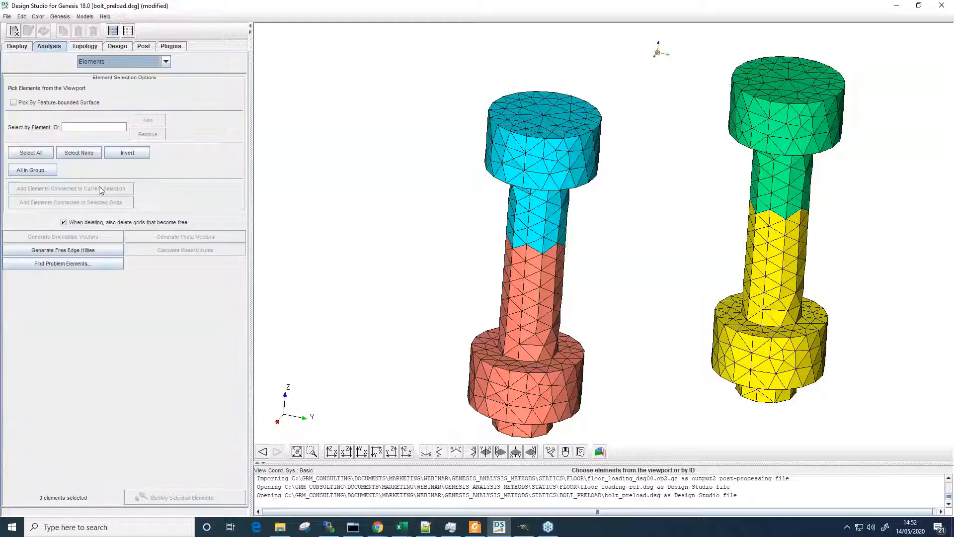
{"action": "left_click", "coordinate": [16, 47]}
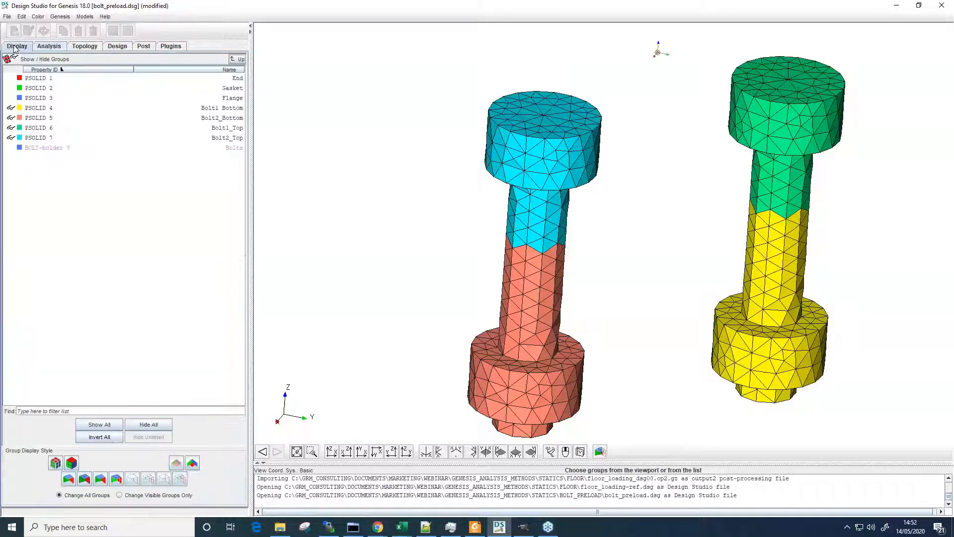
{"action": "left_click", "coordinate": [534, 115]}
{"action": "left_click", "coordinate": [811, 100]}
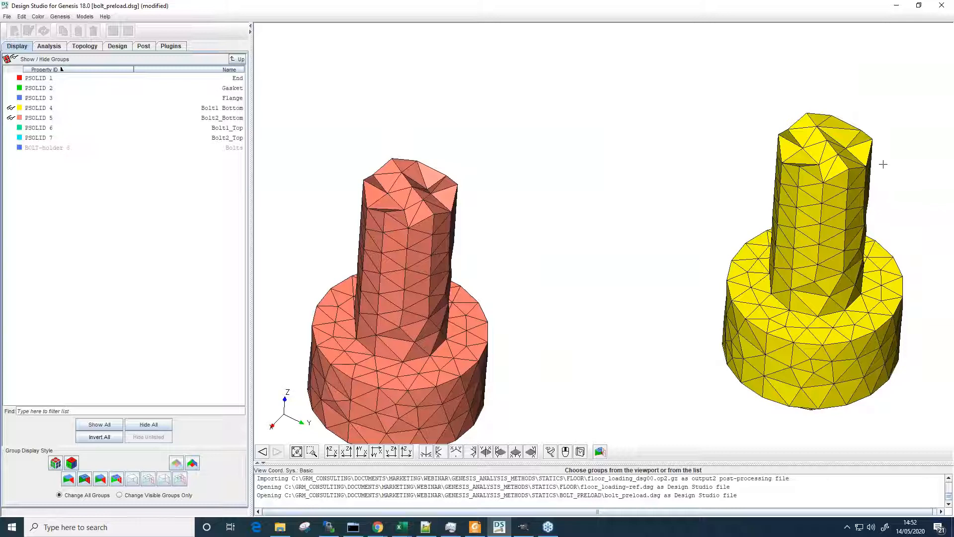
{"action": "scroll", "coordinate": [883, 164], "scroll_direction": "down", "scroll_amount": 3}
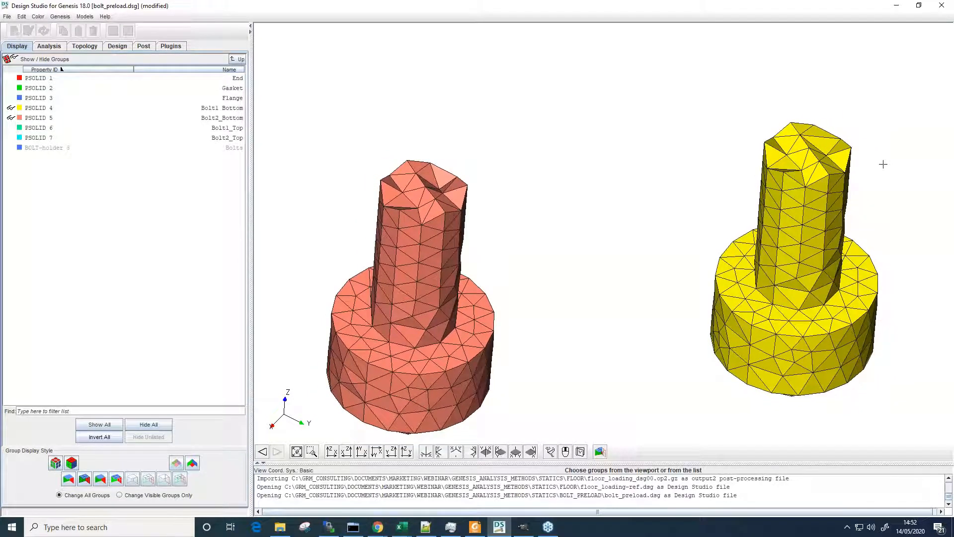
{"action": "middle_click_drag", "start_coordinate": [883, 164], "coordinate": [883, 164]}
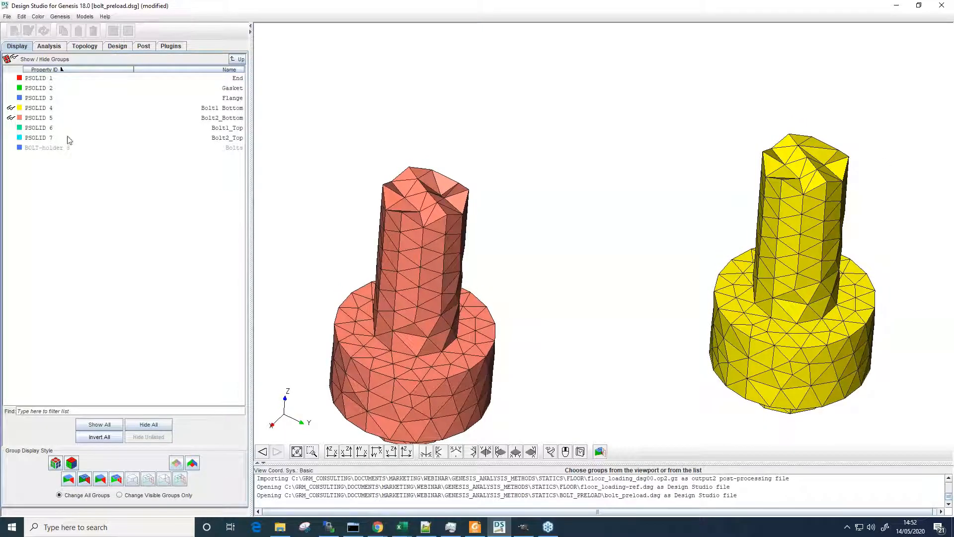
Show the Bolt1_Top and Bolt2_Top groups again for comparison, and hide both once more.
{"action": "left_click", "coordinate": [216, 128]}
{"action": "left_click", "coordinate": [214, 138]}
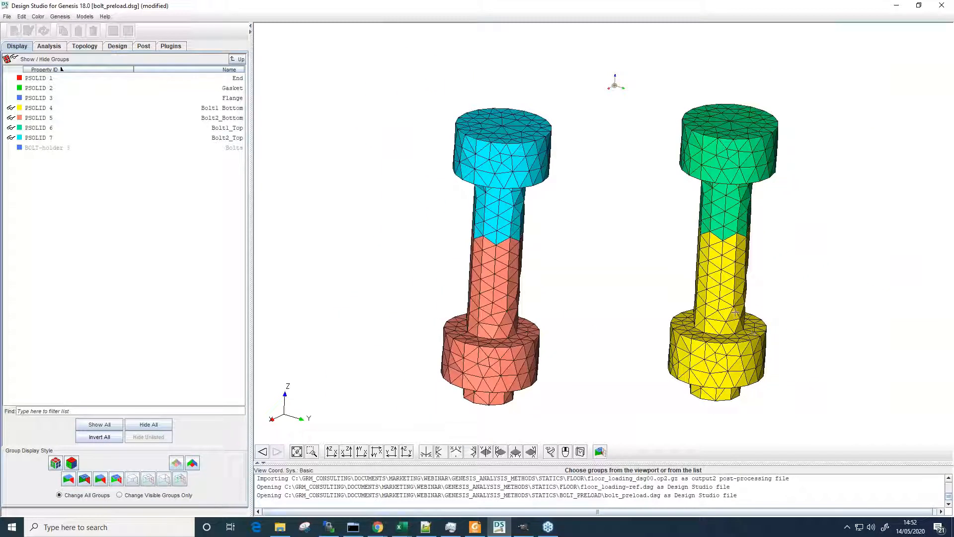
{"action": "left_click", "coordinate": [738, 137]}
{"action": "left_click", "coordinate": [516, 148]}
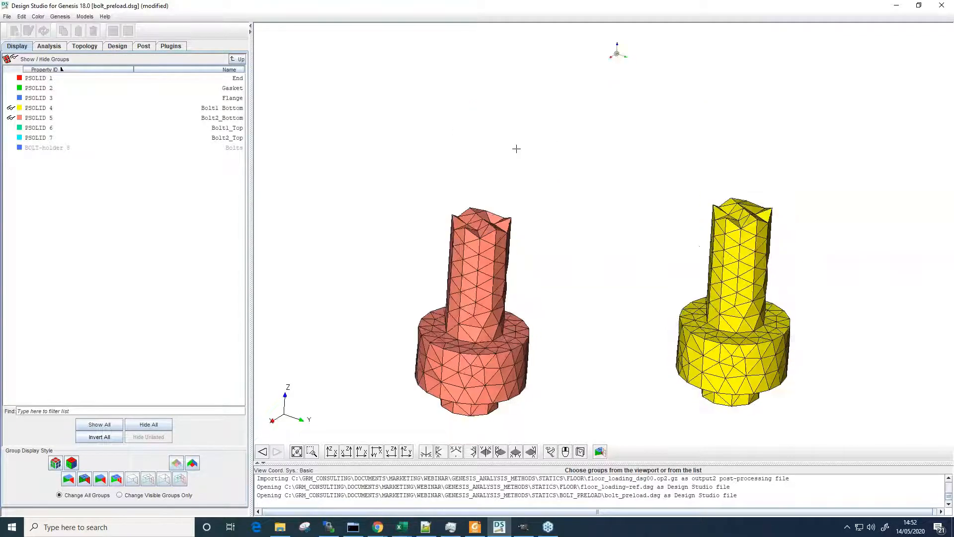
Create a bolt element from solid faces in the Bolts group, using Bolt1's lower-half split surface with faces set to Bottom.
{"action": "left_click", "coordinate": [49, 46]}
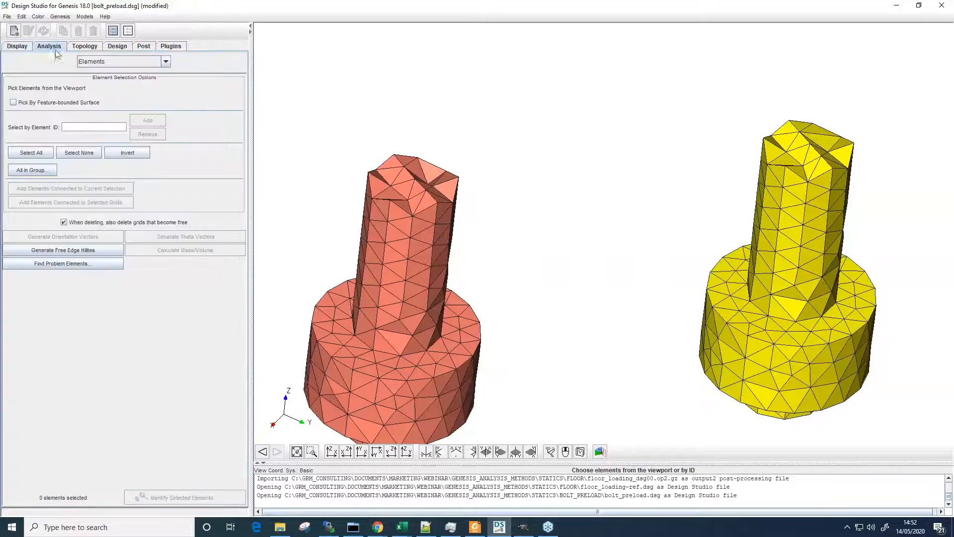
{"action": "left_click", "coordinate": [15, 33]}
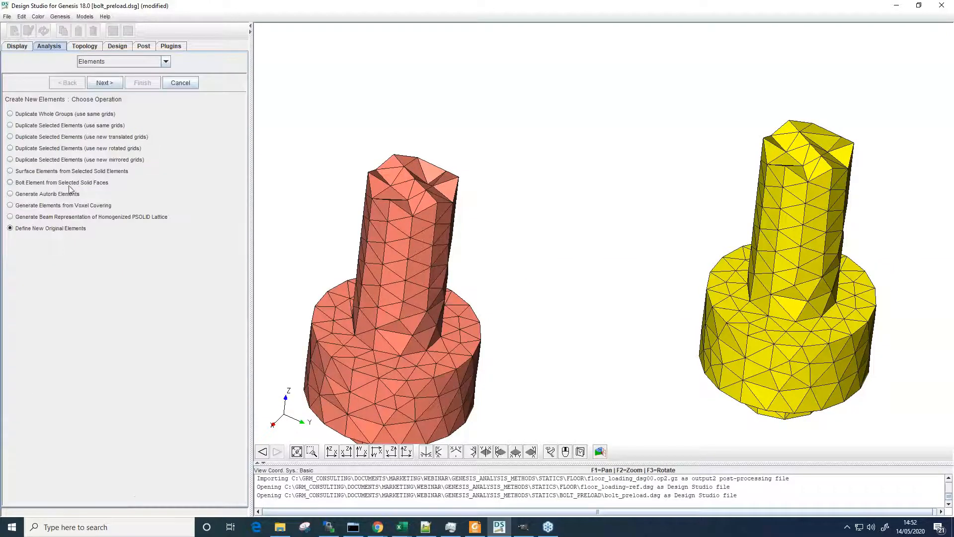
{"action": "left_click", "coordinate": [21, 184]}
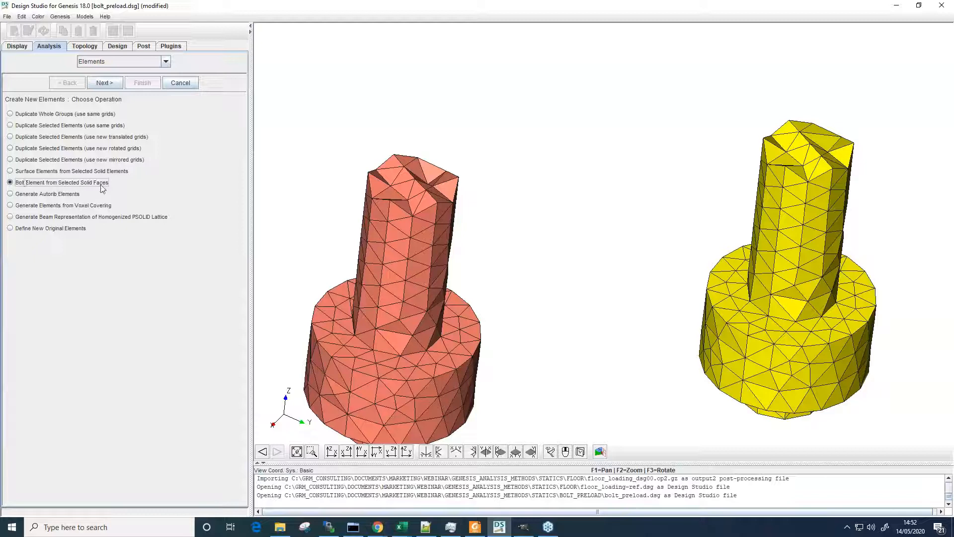
{"action": "left_click", "coordinate": [112, 86]}
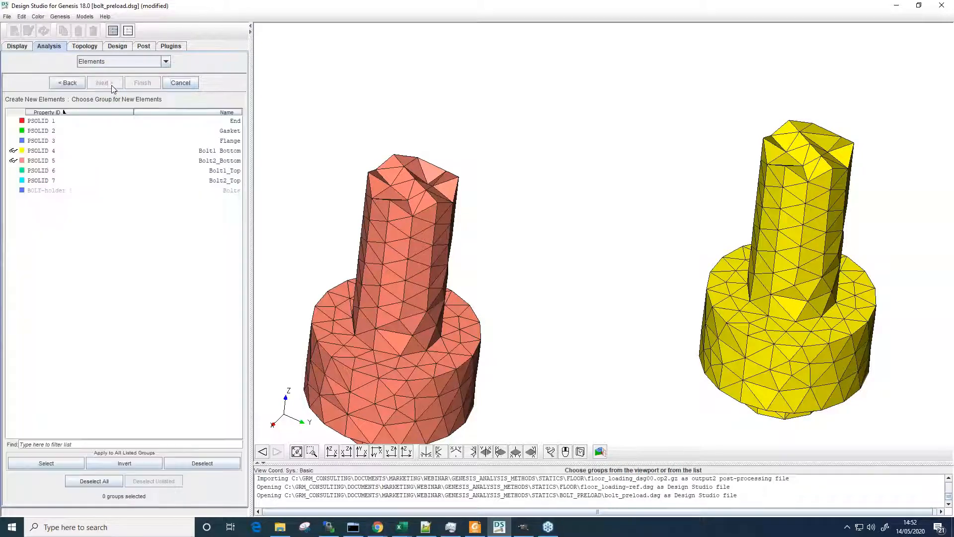
{"action": "left_click", "coordinate": [48, 190]}
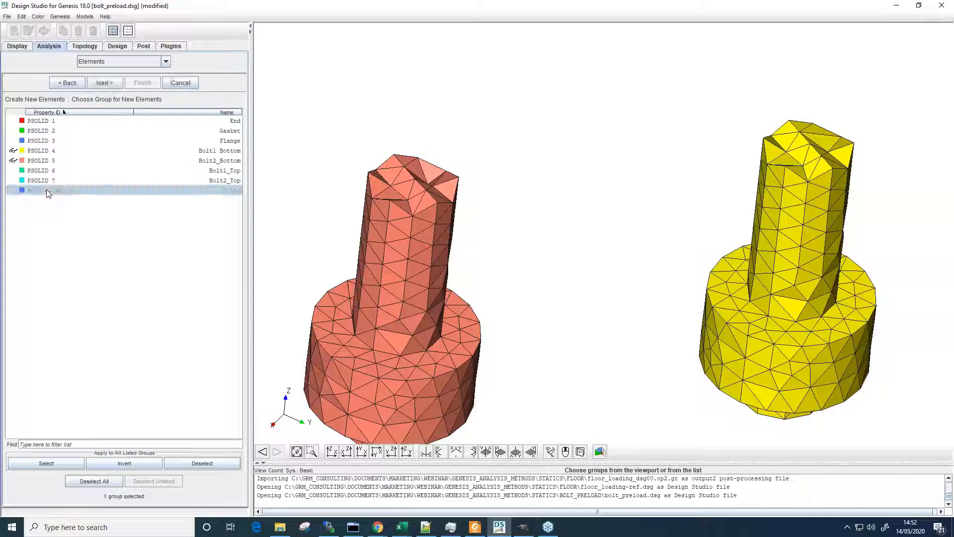
{"action": "left_click", "coordinate": [109, 84]}
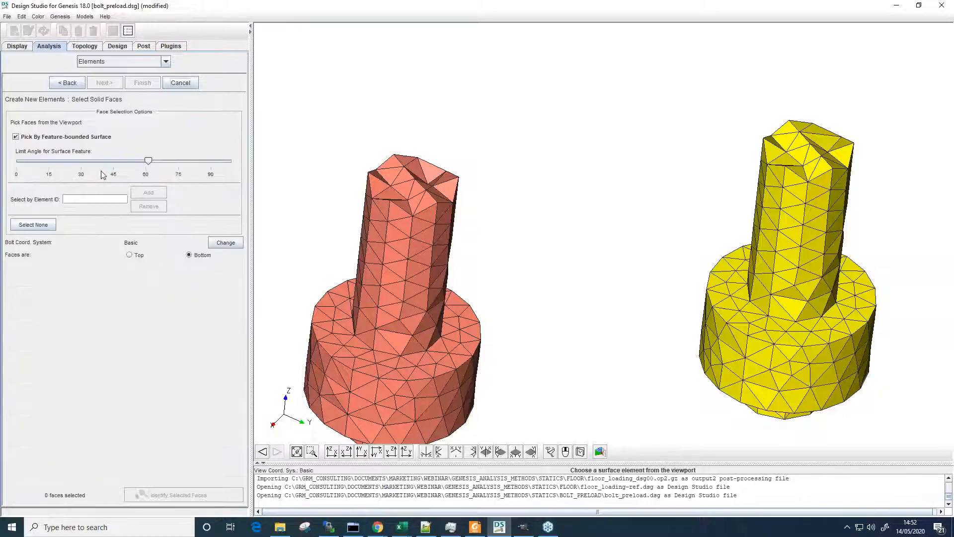
{"action": "left_click", "coordinate": [820, 162]}
{"action": "mouse_move", "coordinate": [824, 159]}
{"action": "middle_mouse_down"}
{"action": "mouse_move", "coordinate": [823, 171]}
{"action": "mouse_move", "coordinate": [797, 159]}
{"action": "mouse_move", "coordinate": [809, 167]}
{"action": "middle_mouse_up"}
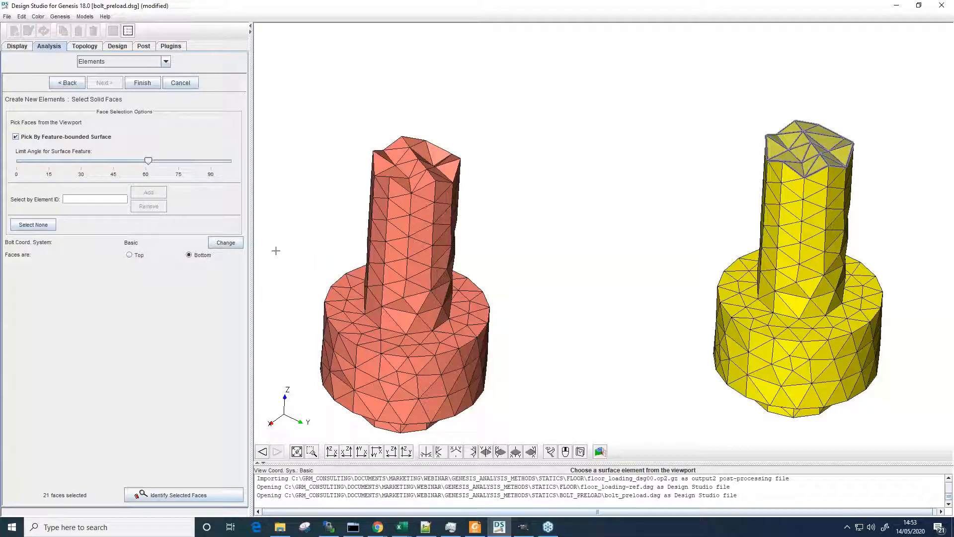
{"action": "left_click", "coordinate": [142, 83]}
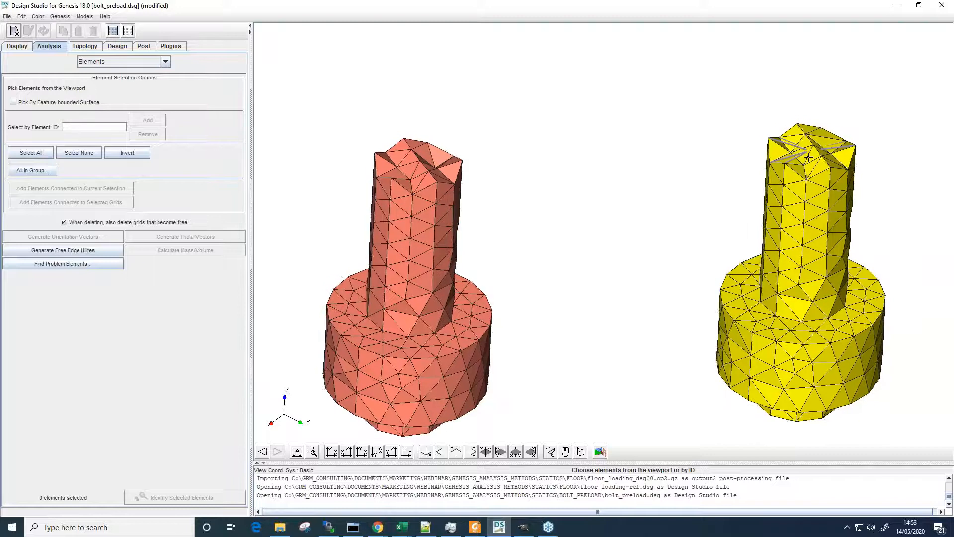
Create a second bolt element in the Bolts group, replacing the face selection with the split surface on Bolt2's lower half as Bottom faces.
{"action": "scroll", "coordinate": [808, 157], "scroll_direction": "up", "scroll_amount": 5}
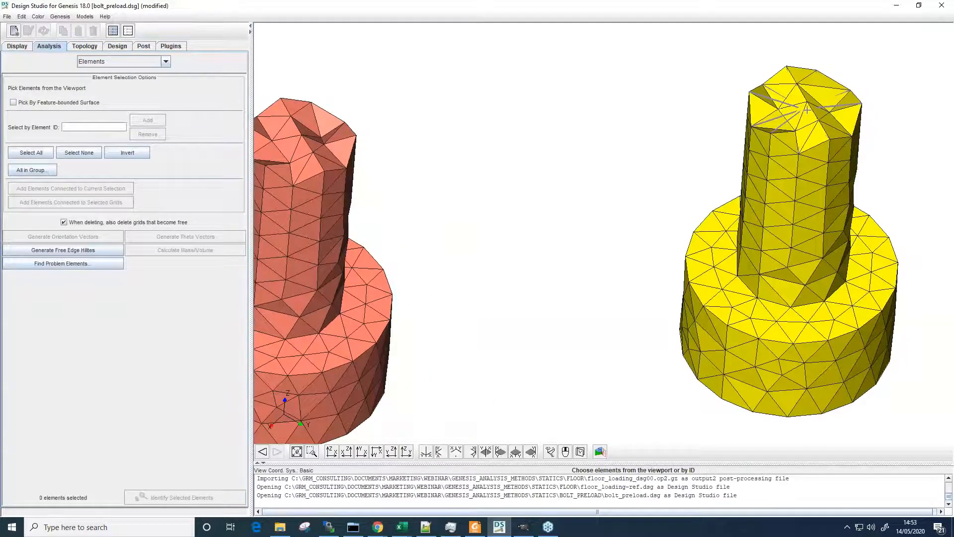
{"action": "scroll", "coordinate": [806, 115], "scroll_direction": "up", "scroll_amount": 3}
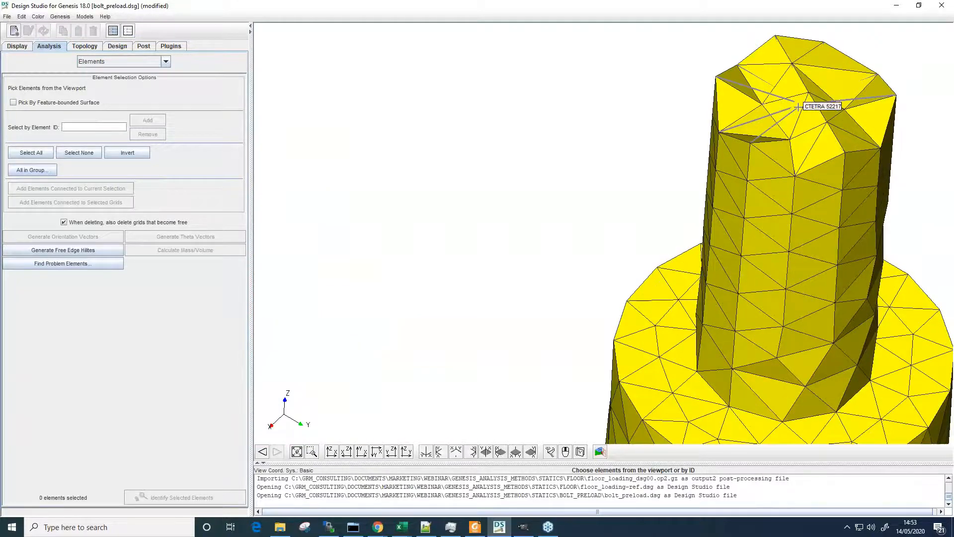
{"action": "scroll", "coordinate": [781, 105], "scroll_direction": "down", "scroll_amount": 6}
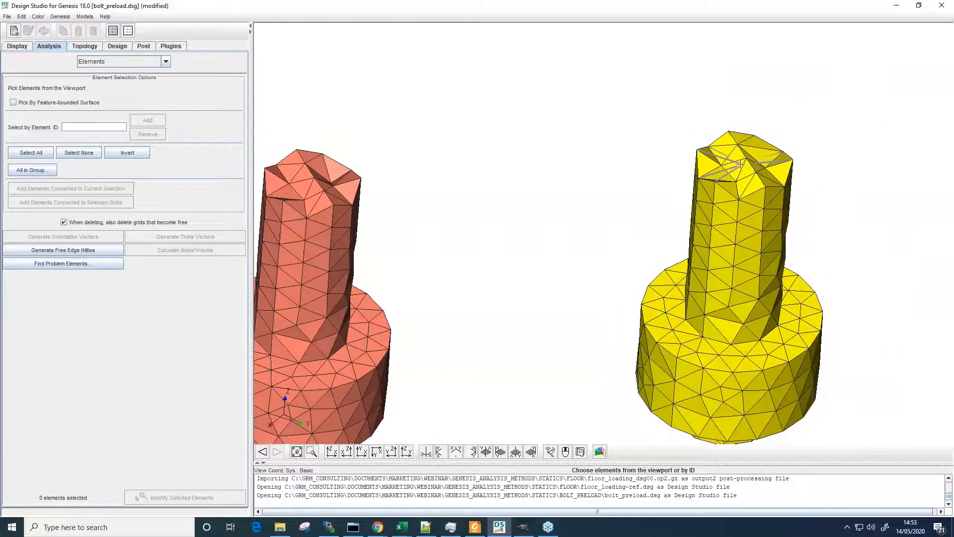
{"action": "scroll", "coordinate": [740, 164], "scroll_direction": "down", "scroll_amount": 3}
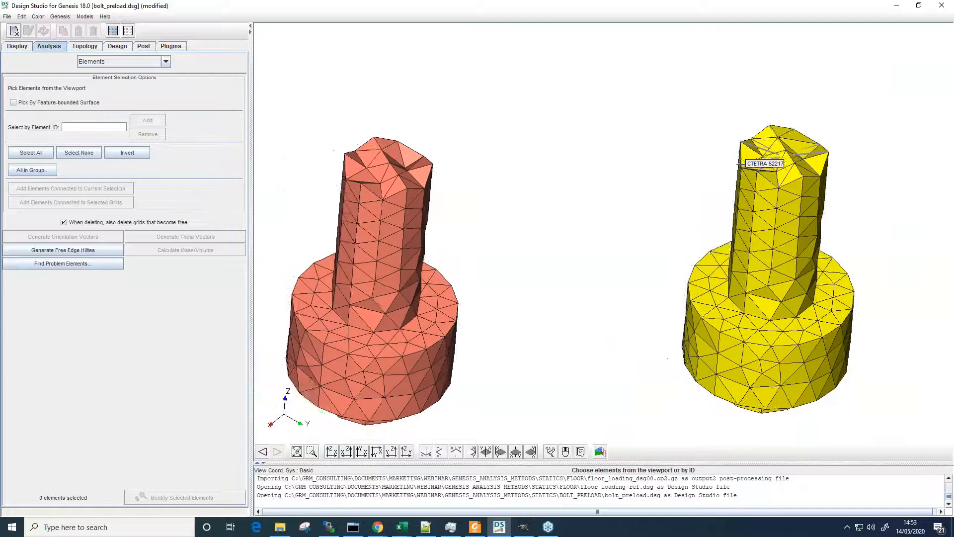
{"action": "left_click", "coordinate": [14, 31]}
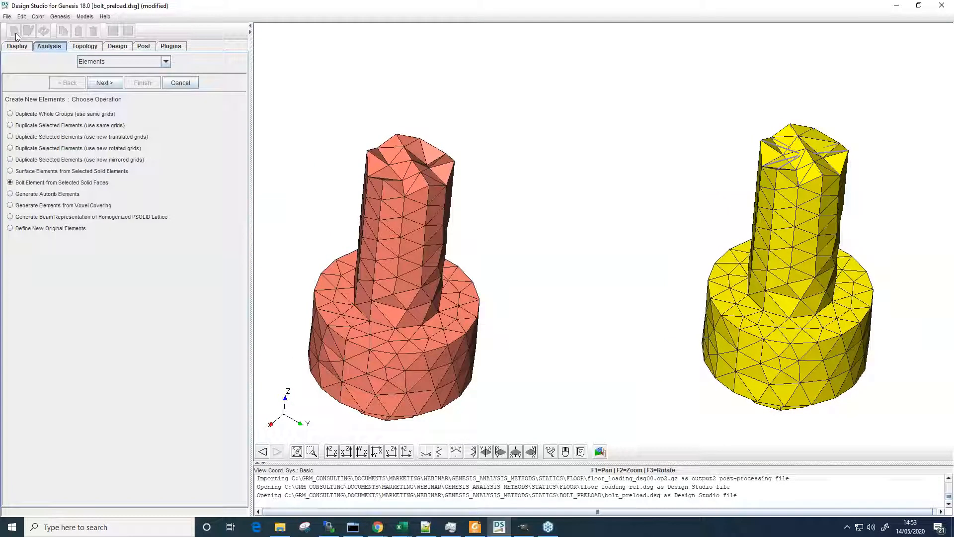
{"action": "left_click", "coordinate": [104, 83]}
{"action": "left_click", "coordinate": [104, 83]}
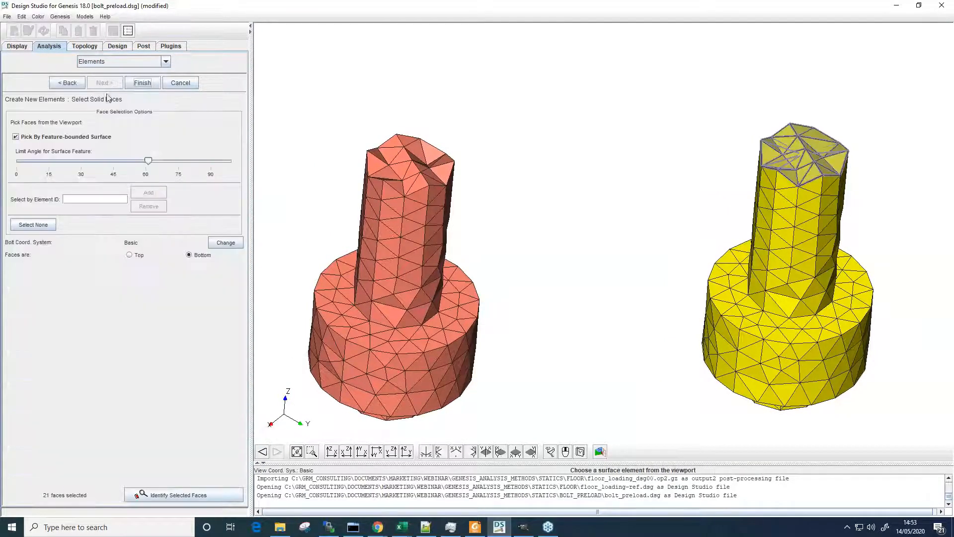
{"action": "left_click", "coordinate": [44, 225]}
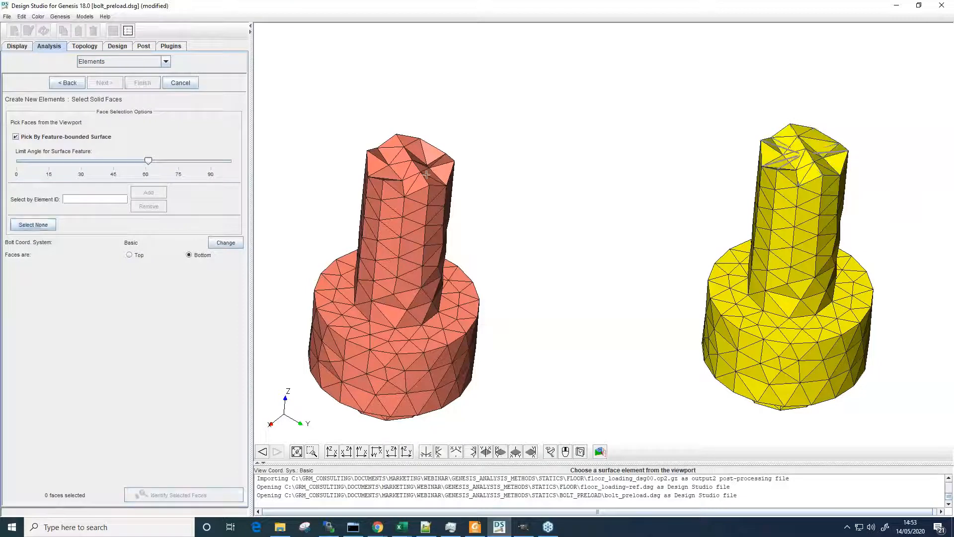
{"action": "left_click", "coordinate": [411, 178]}
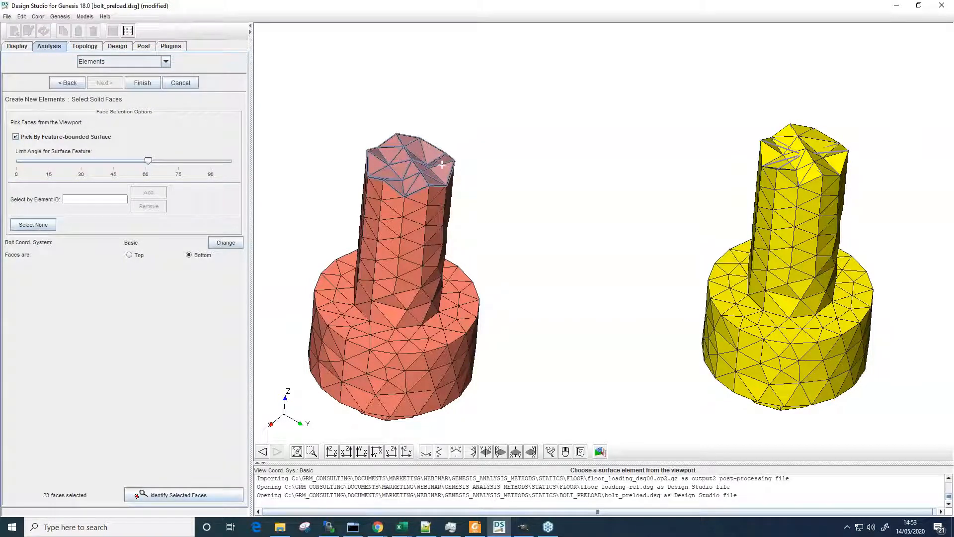
{"action": "scroll", "coordinate": [303, 231], "scroll_direction": "up", "scroll_amount": 3}
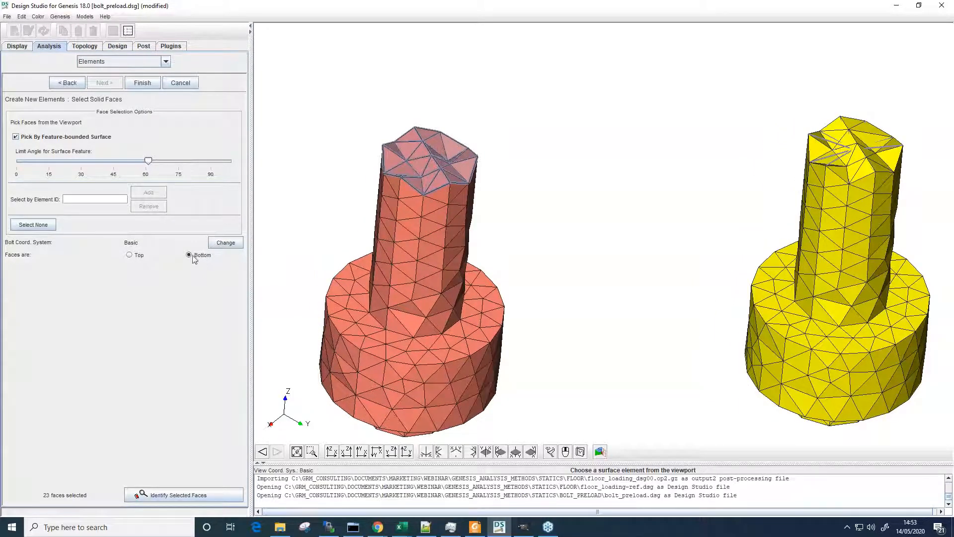
{"action": "left_click", "coordinate": [144, 85]}
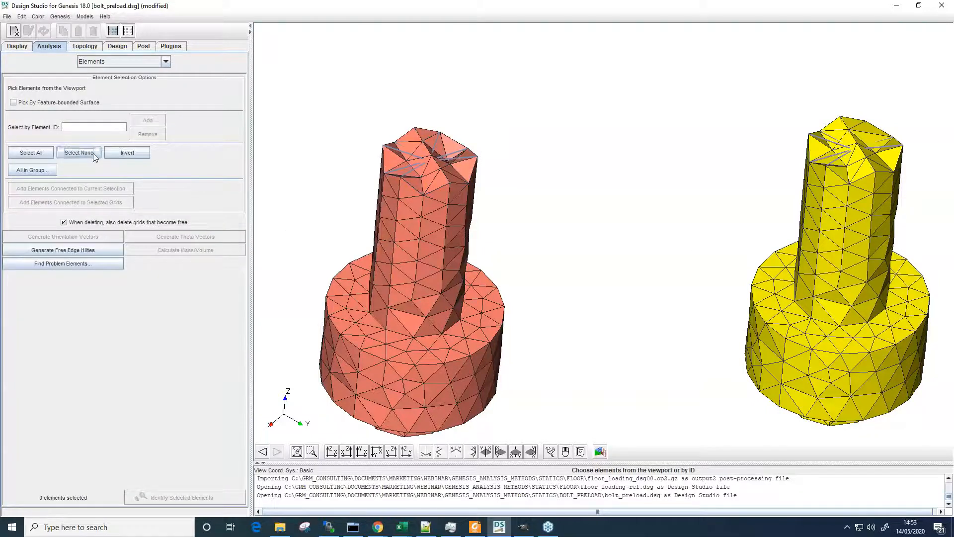
Clear the highlights from the new bolt elements and show the Bolt1_Top and Bolt2_Top groups.
{"action": "right_click", "coordinate": [328, 87]}
{"action": "mouse_move", "coordinate": [351, 207]}
{"action": "left_click", "coordinate": [454, 204]}
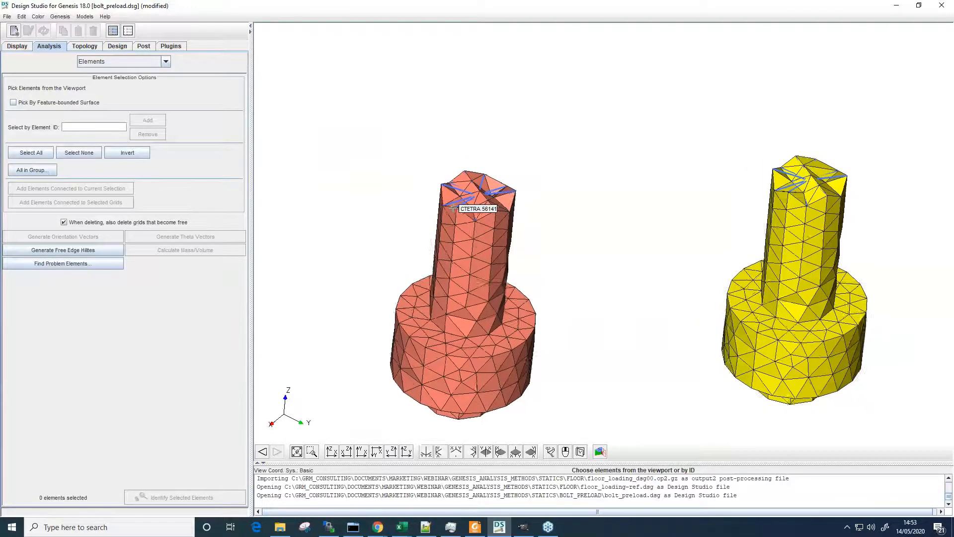
{"action": "left_click", "coordinate": [18, 47]}
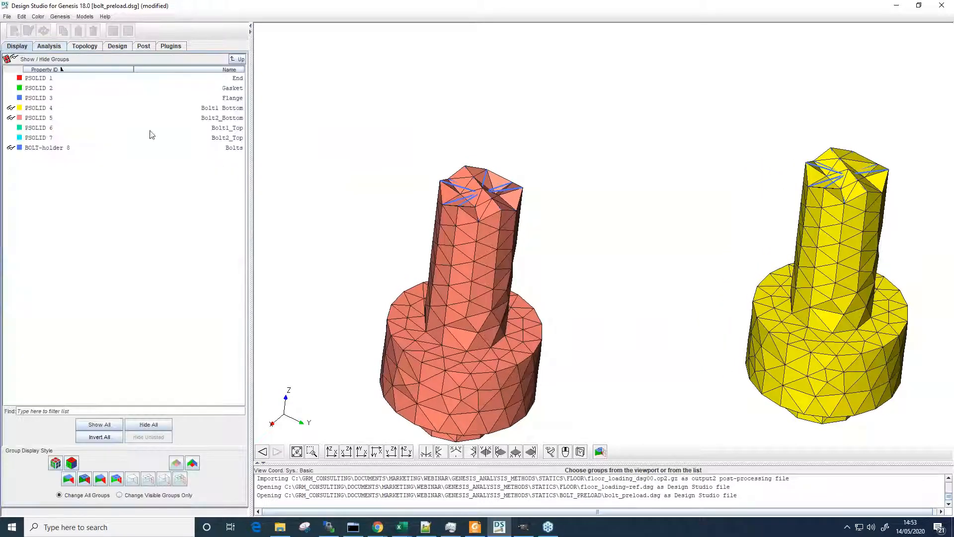
{"action": "left_click", "coordinate": [219, 129]}
{"action": "left_click", "coordinate": [219, 138]}
Identify the coincident grids at a corner of the split between the Bolt2 halves and compare their IDs and coordinates.
{"action": "scroll", "coordinate": [563, 219], "scroll_direction": "up", "scroll_amount": 10}
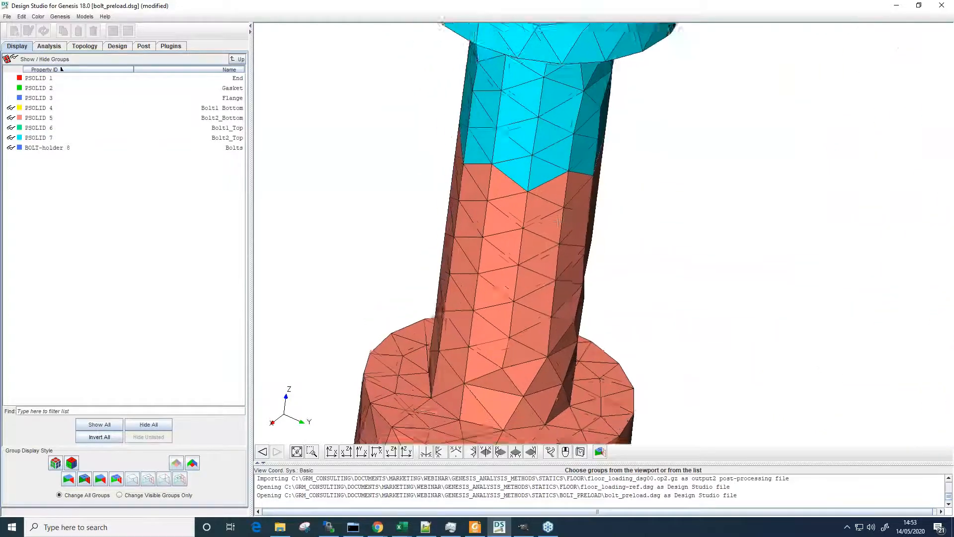
{"action": "scroll", "coordinate": [552, 218], "scroll_direction": "up", "scroll_amount": 5}
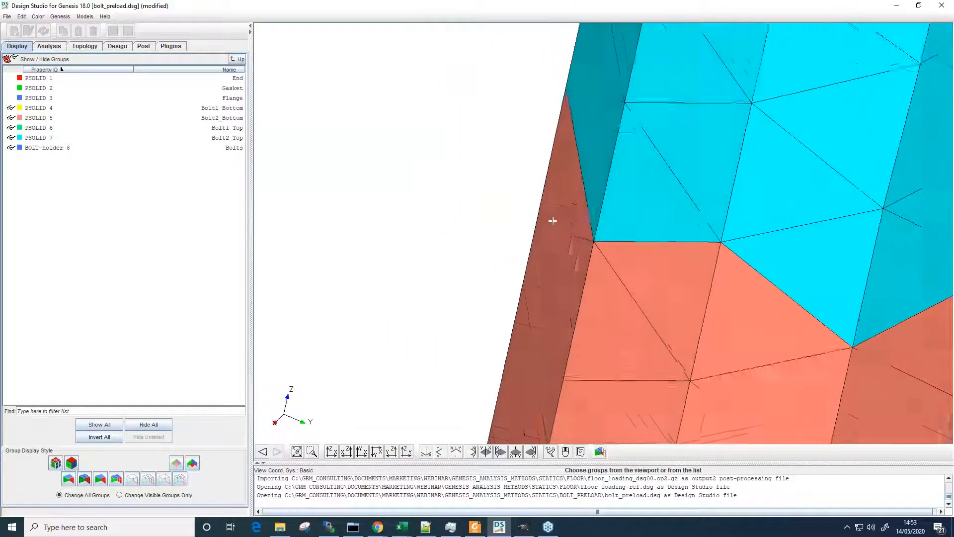
{"action": "left_click", "coordinate": [240, 61]}
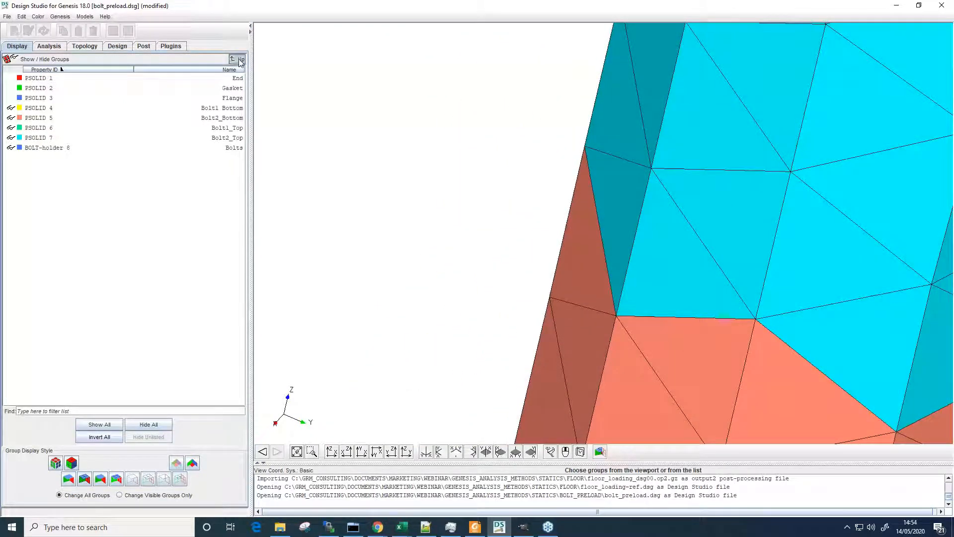
{"action": "left_click", "coordinate": [50, 100]}
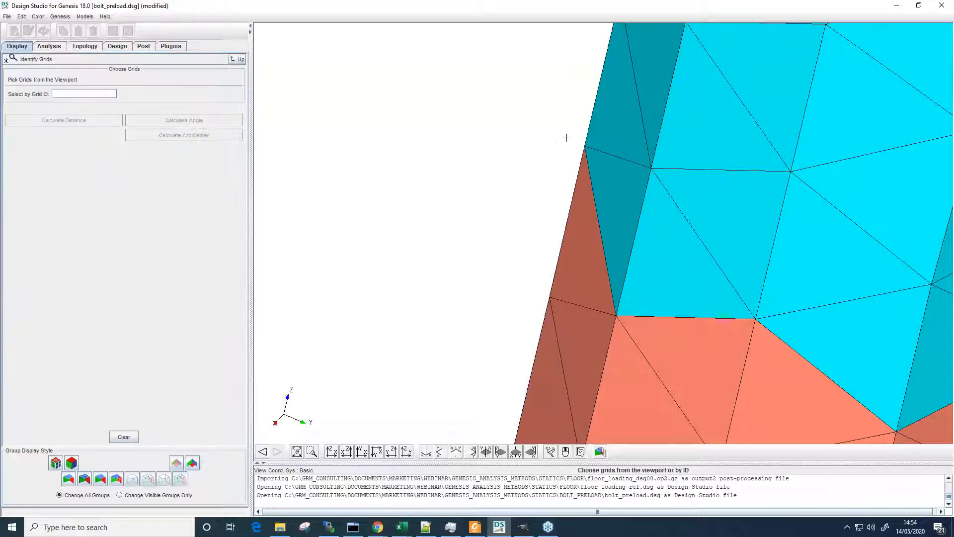
{"action": "left_click", "coordinate": [586, 151]}
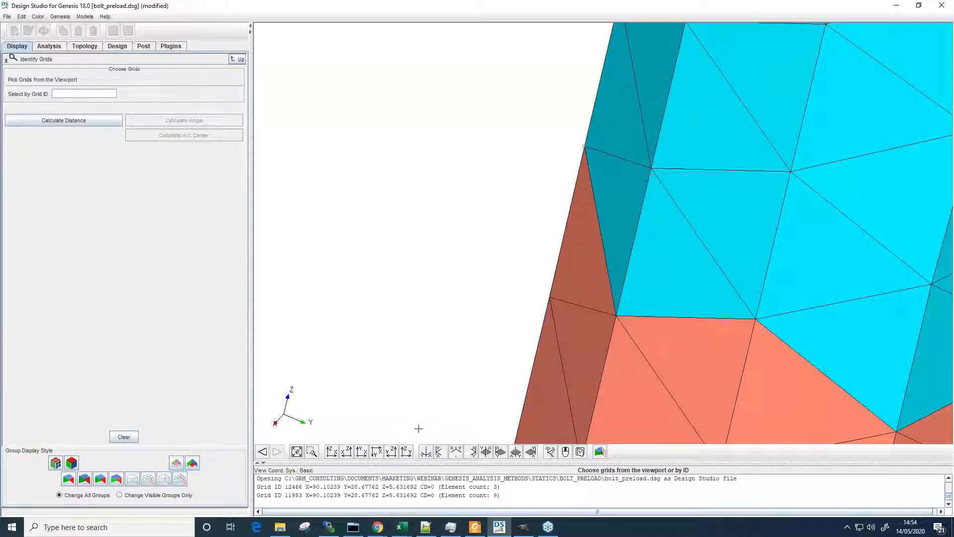
{"action": "left_click_drag", "start_coordinate": [257, 489], "coordinate": [494, 504]}
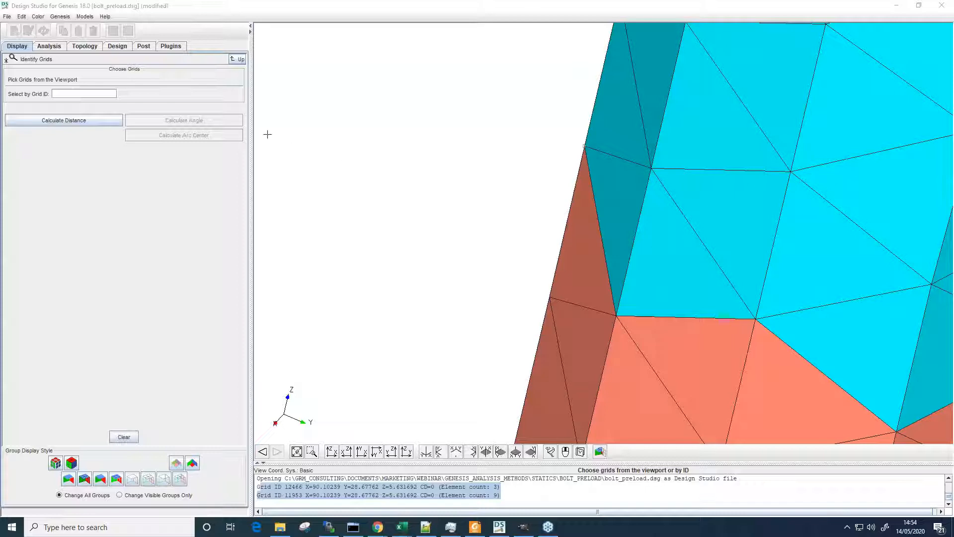
{"action": "left_click", "coordinate": [387, 305]}
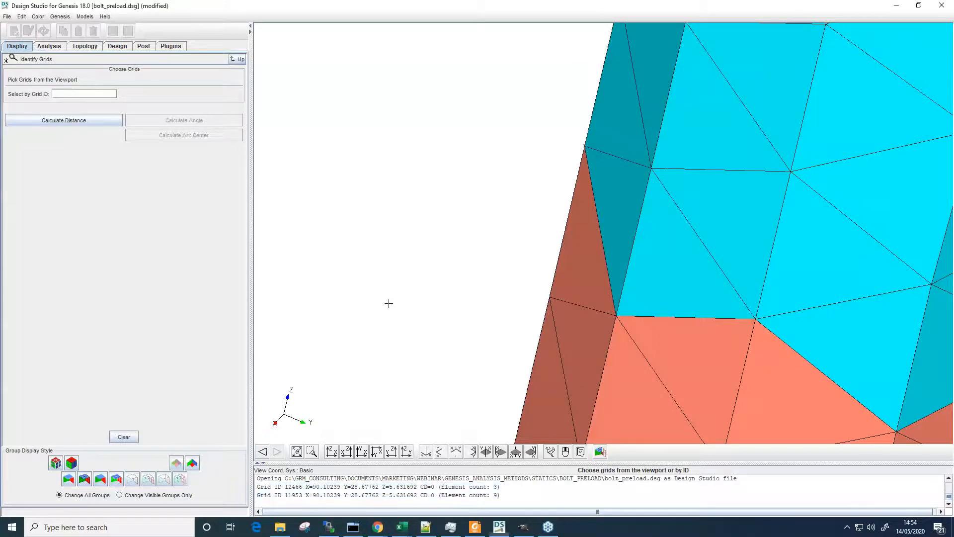
Bring both bolts back into view, clear the grid highlight and leave grid identification.
{"action": "scroll", "coordinate": [387, 303], "scroll_direction": "down", "scroll_amount": 5}
{"action": "scroll", "coordinate": [388, 300], "scroll_direction": "up", "scroll_amount": 5}
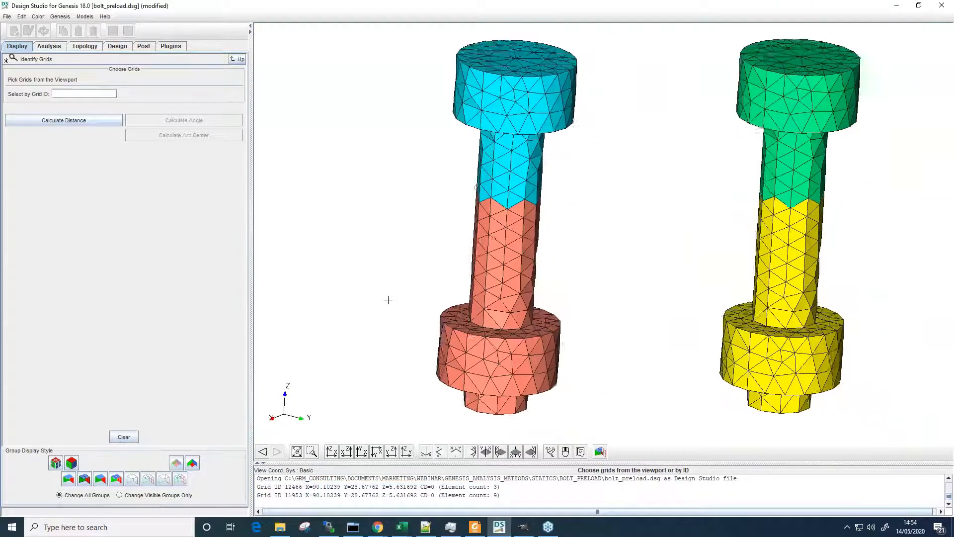
{"action": "right_click", "coordinate": [316, 171]}
{"action": "mouse_move", "coordinate": [348, 293]}
{"action": "left_click", "coordinate": [402, 293]}
{"action": "left_click", "coordinate": [237, 59]}
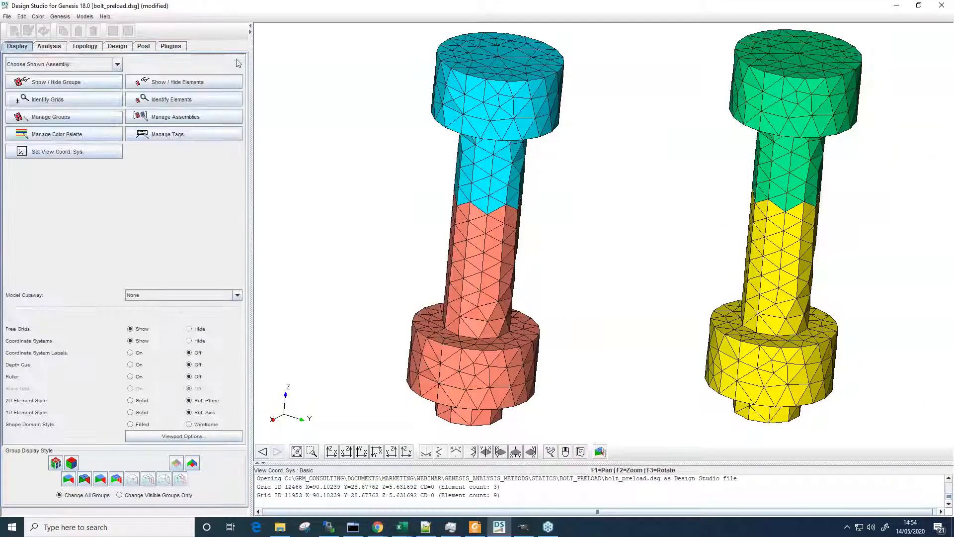
Create a static load named Preload of type Force, Moment, Pressure, SPCD and proceed to its grid loading definition.
{"action": "left_click", "coordinate": [50, 47]}
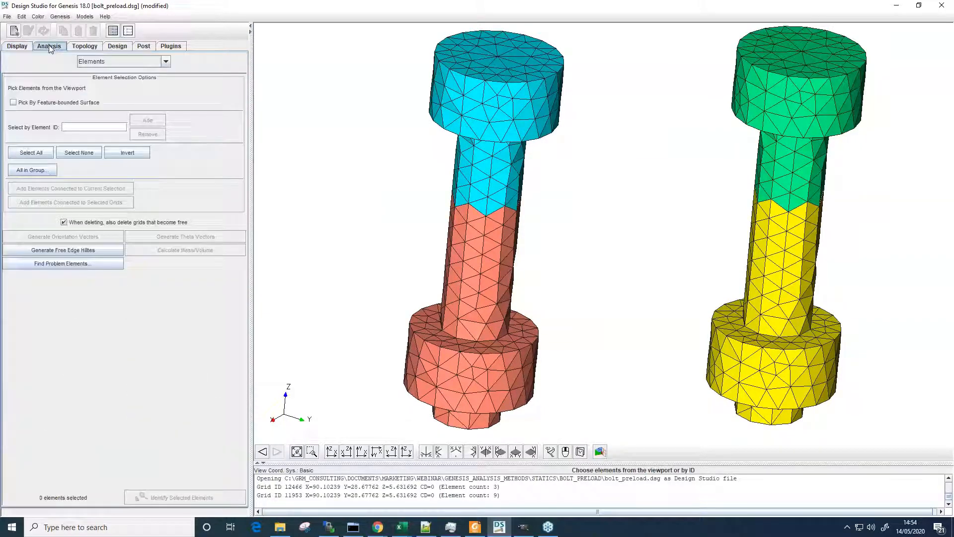
{"action": "left_click", "coordinate": [105, 62]}
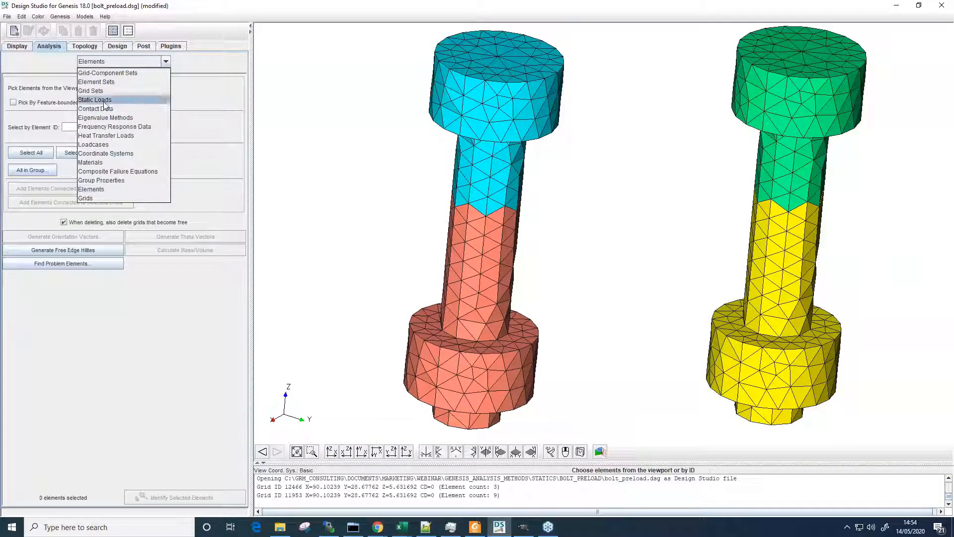
{"action": "left_click", "coordinate": [104, 100]}
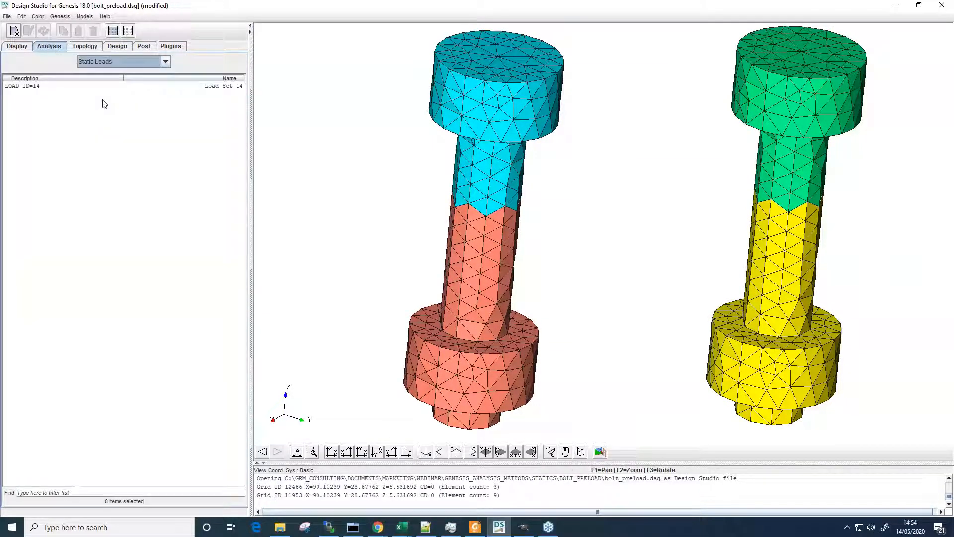
{"action": "left_click", "coordinate": [14, 30]}
{"action": "type", "text": "Preload"}
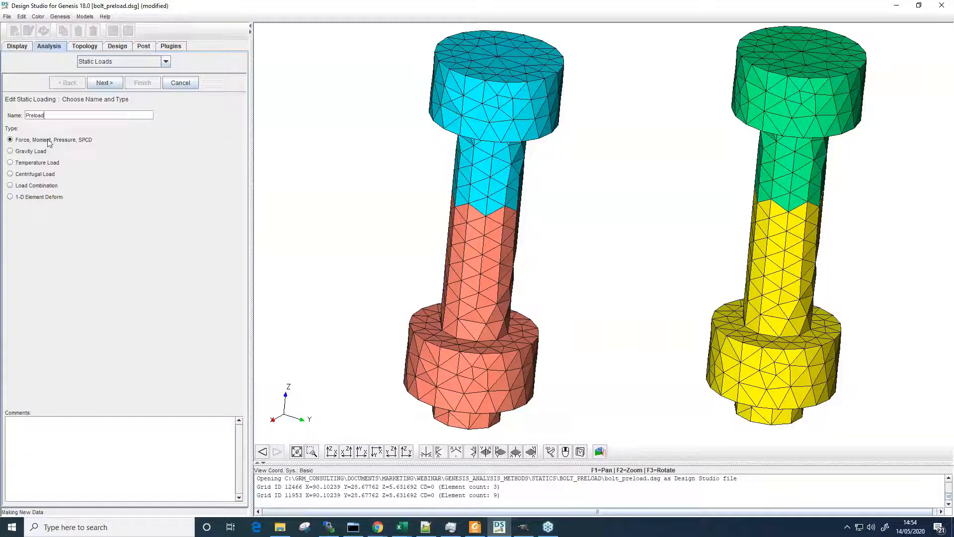
{"action": "left_click", "coordinate": [108, 82]}
Clear the grid selection, show only the Bolts group and return to the Preload load's grid loading definition.
{"action": "left_click", "coordinate": [82, 187]}
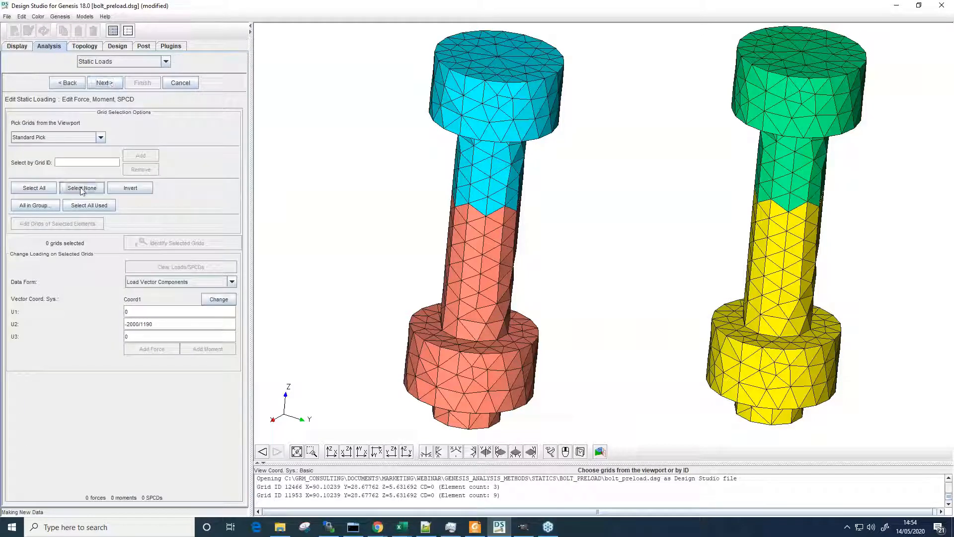
{"action": "left_click", "coordinate": [21, 48]}
{"action": "left_click", "coordinate": [48, 84]}
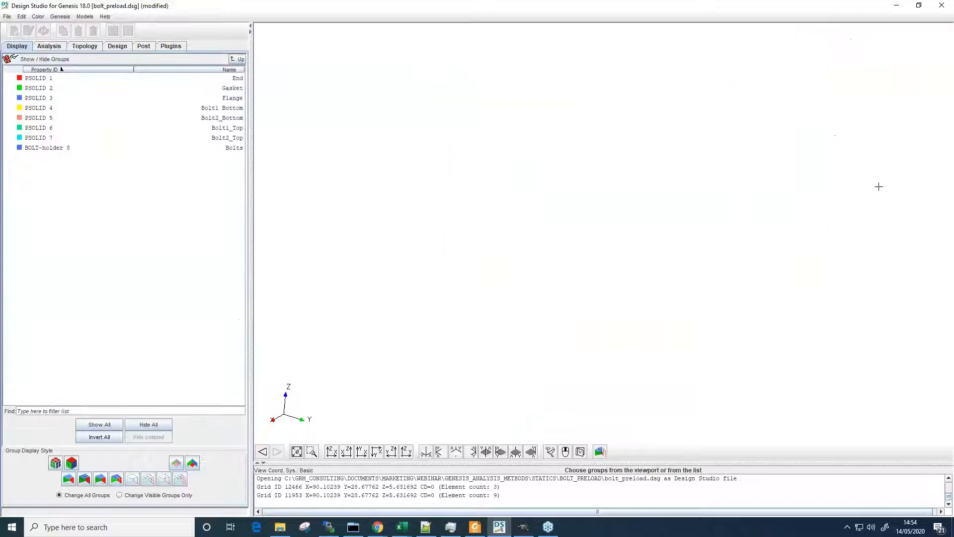
{"action": "left_click", "coordinate": [69, 150]}
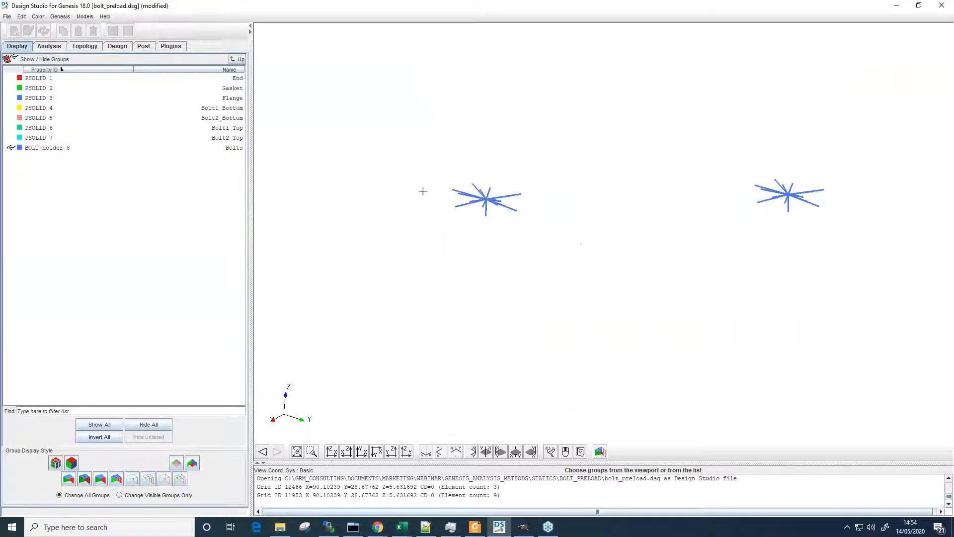
{"action": "left_click", "coordinate": [48, 46]}
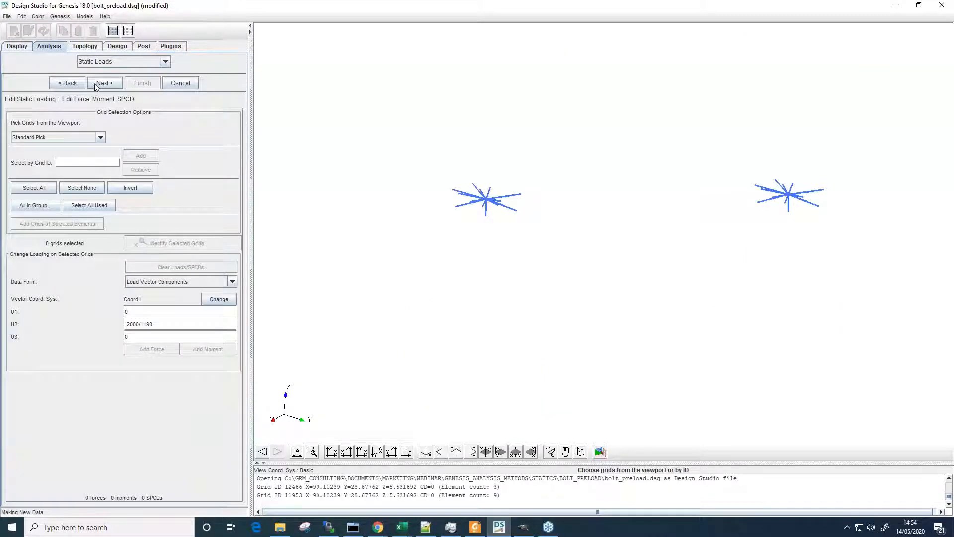
Set the load vector components to 0 for U2 and 5000 for U3.
{"action": "triple_click", "coordinate": [148, 324]}
{"action": "type", "text": "0"}
{"action": "left_click_drag", "start_coordinate": [467, 281], "coordinate": [476, 277]}
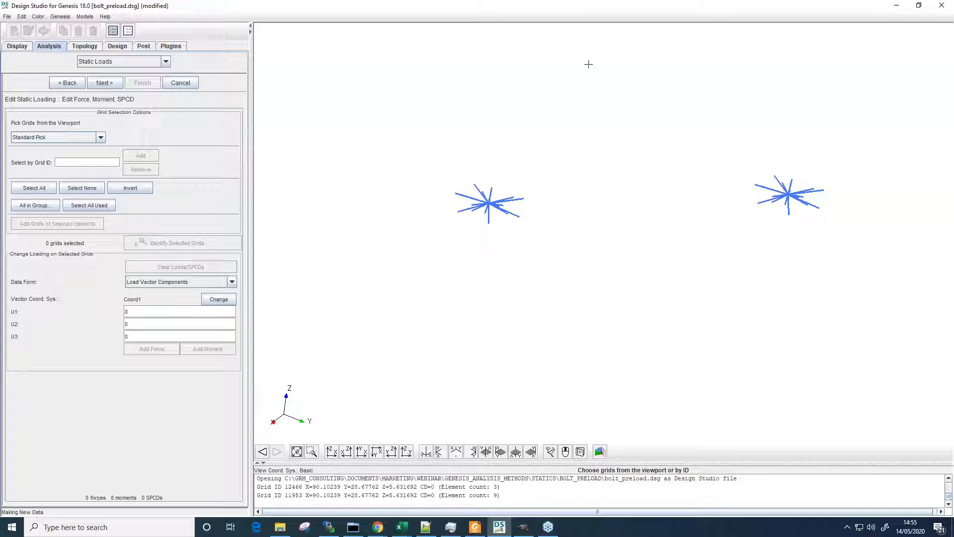
{"action": "left_click", "coordinate": [135, 337]}
Select the centre grid of each of the two bolt elements for loading.
{"action": "scroll", "coordinate": [487, 181], "scroll_direction": "up", "scroll_amount": 3}
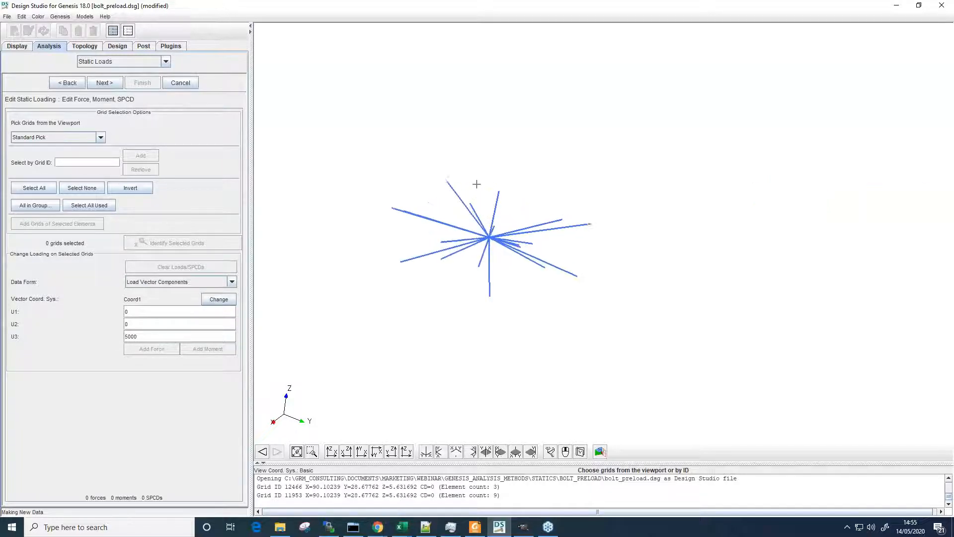
{"action": "left_click", "coordinate": [491, 243]}
{"action": "scroll", "coordinate": [477, 233], "scroll_direction": "down", "scroll_amount": 3}
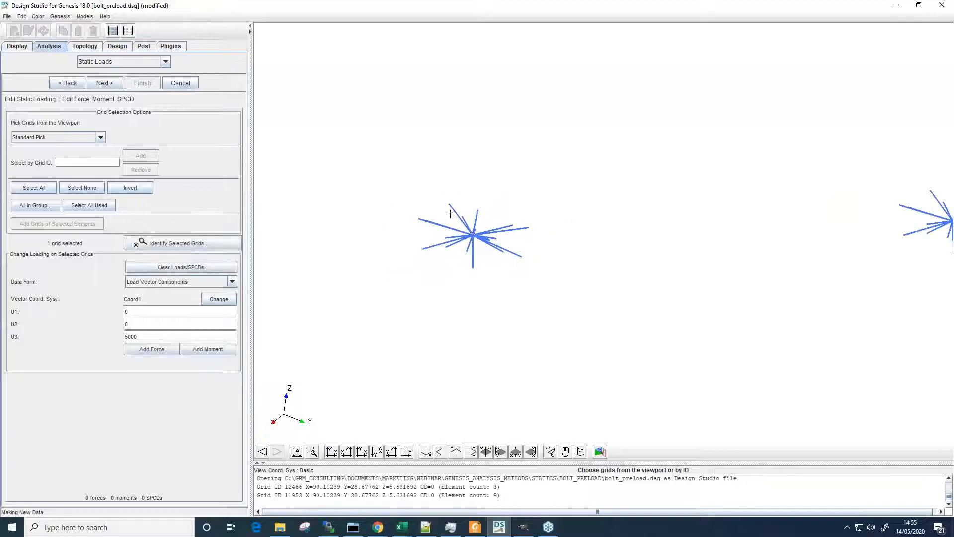
{"action": "scroll", "coordinate": [765, 217], "scroll_direction": "up", "scroll_amount": 3}
{"action": "scroll", "coordinate": [775, 214], "scroll_direction": "up", "scroll_amount": 1}
{"action": "left_click", "coordinate": [746, 222]}
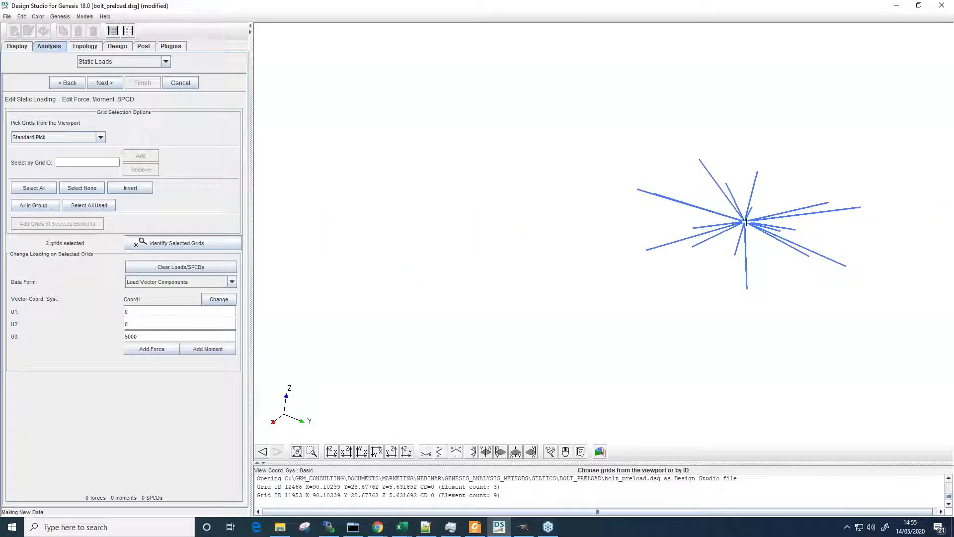
{"action": "left_click", "coordinate": [152, 349]}
{"action": "scroll", "coordinate": [581, 226], "scroll_direction": "down", "scroll_amount": 1}
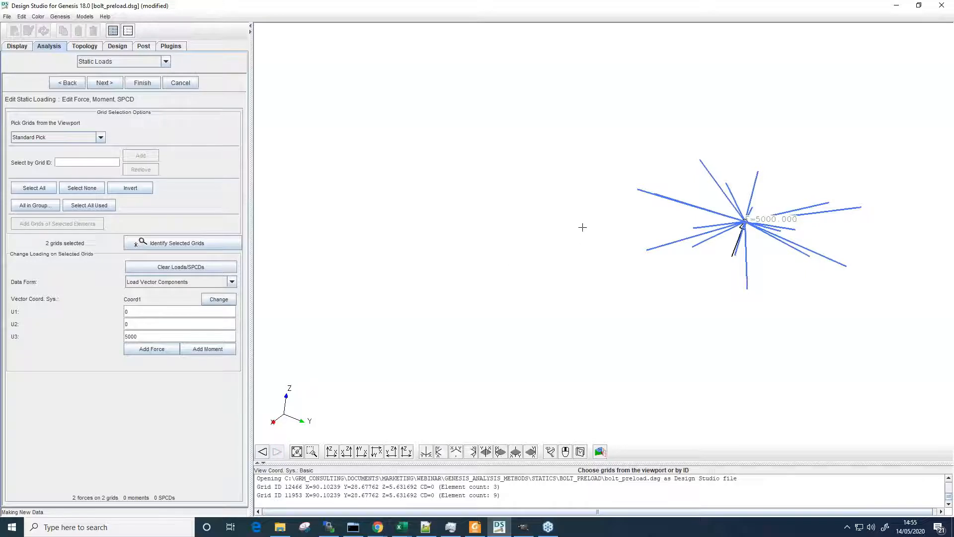
{"action": "scroll", "coordinate": [582, 226], "scroll_direction": "down", "scroll_amount": 2}
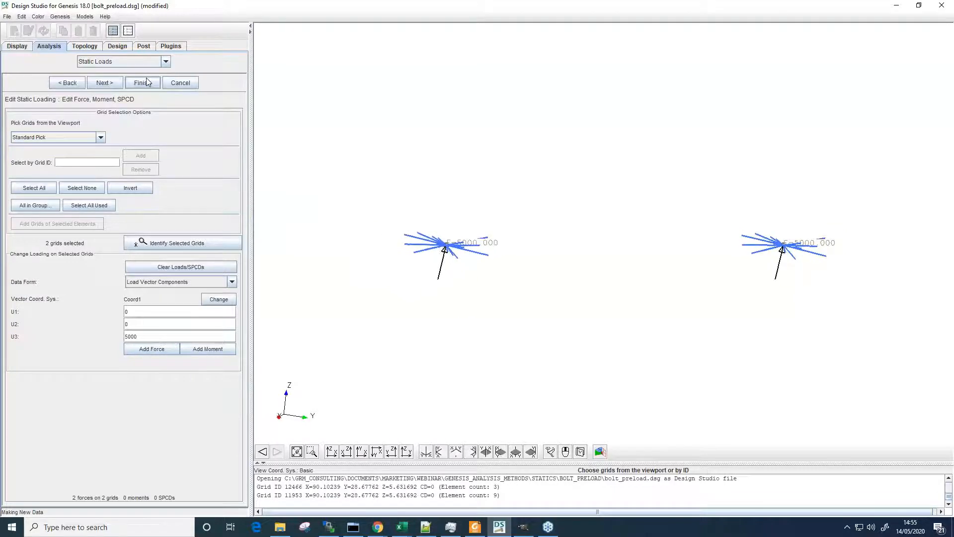
{"action": "left_click", "coordinate": [164, 267]}
Change the vector coordinate system to Basic, add the 5000 U3 force to both centre grids and finish the Preload load.
{"action": "left_click", "coordinate": [209, 300]}
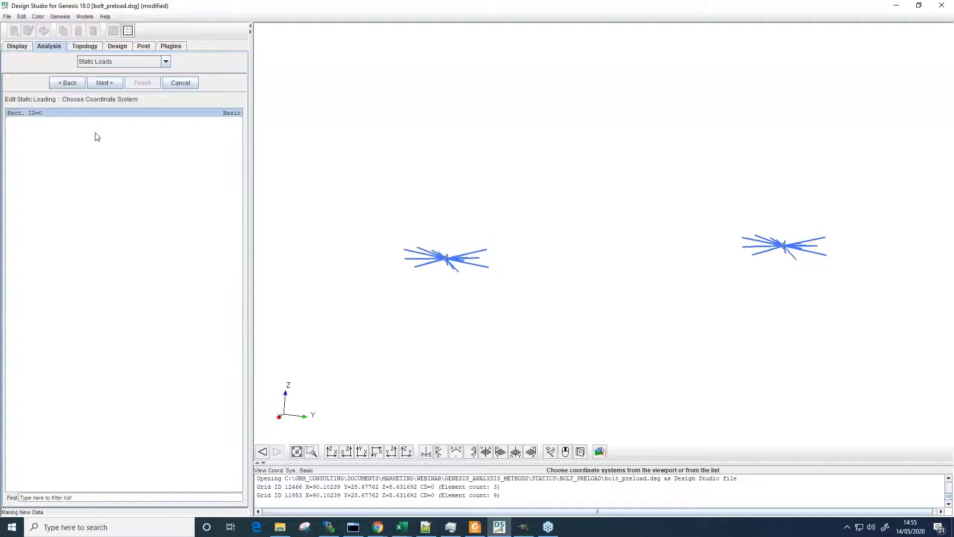
{"action": "left_click", "coordinate": [105, 83]}
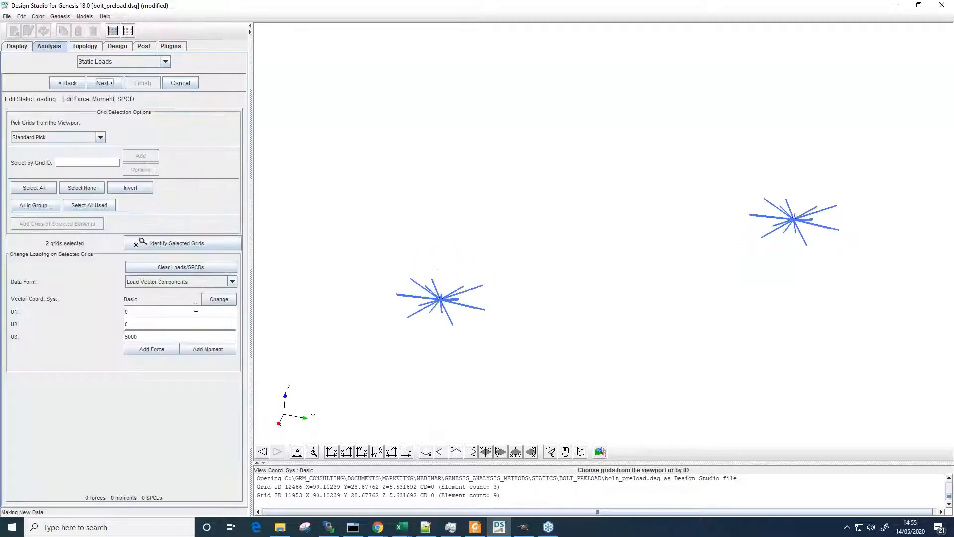
{"action": "left_click", "coordinate": [158, 350]}
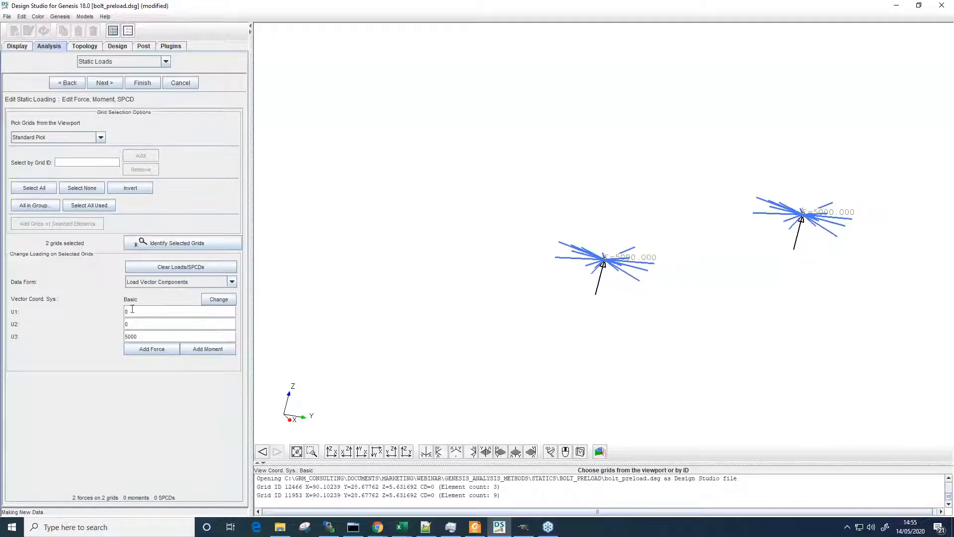
{"action": "left_click", "coordinate": [142, 83]}
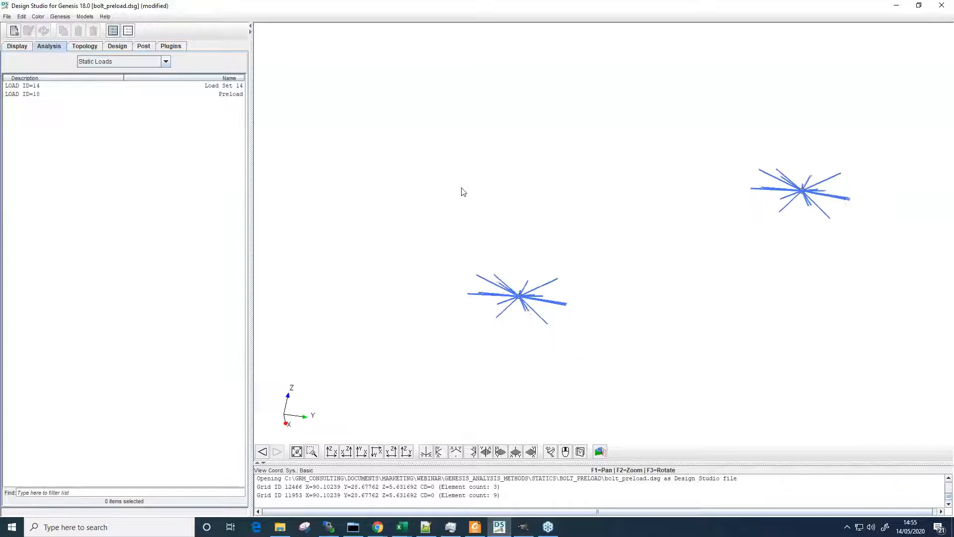
{"action": "left_click", "coordinate": [67, 95]}
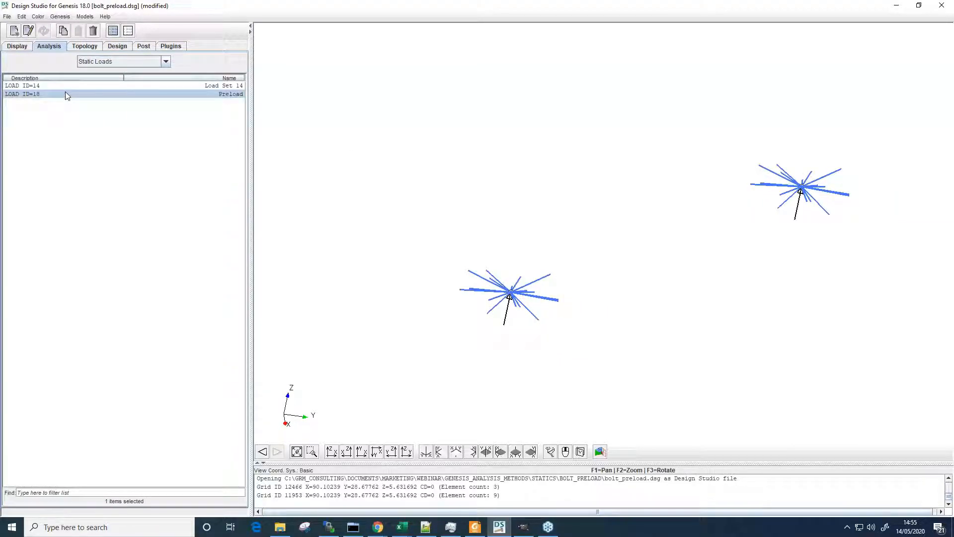
{"action": "left_click", "coordinate": [67, 94], "text": "ctrl"}
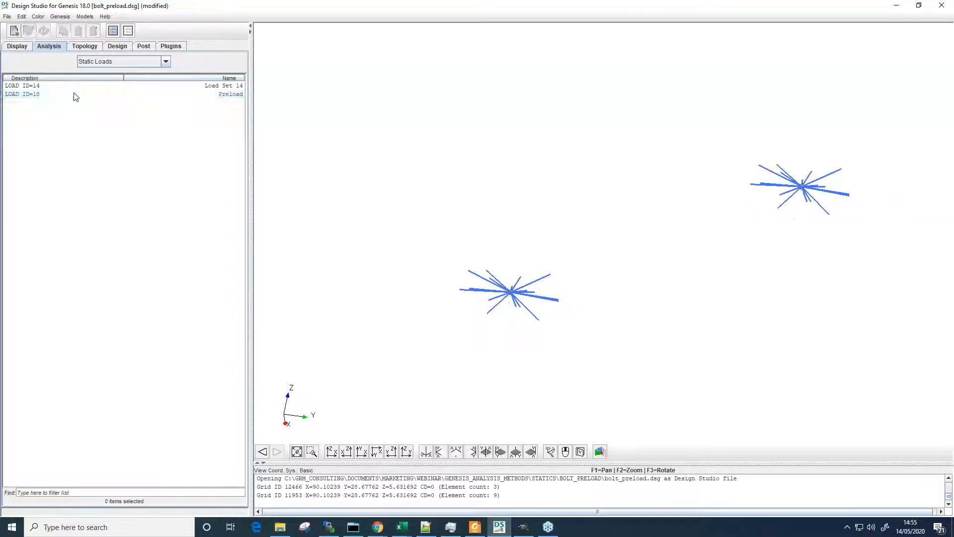
Create a new static loadcase named Preload.
{"action": "left_click", "coordinate": [103, 63]}
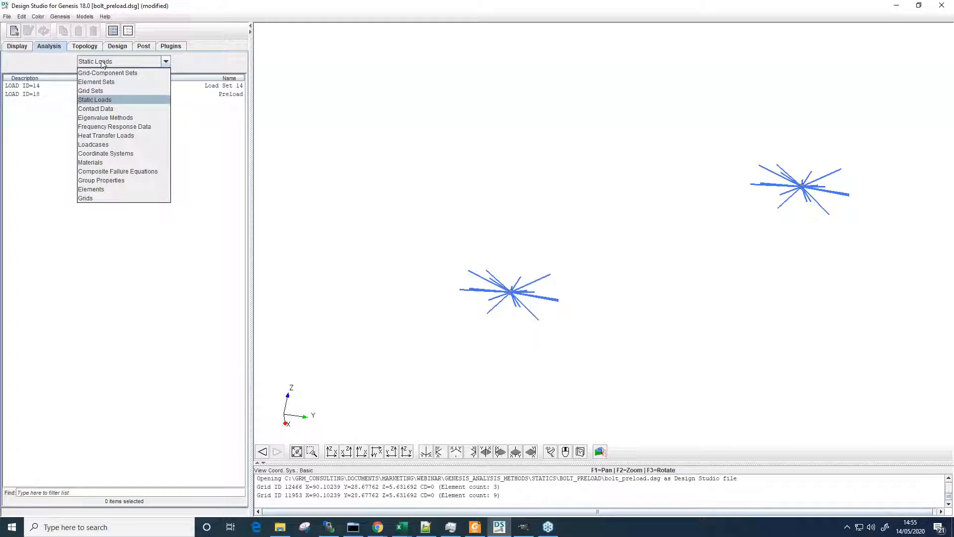
{"action": "left_click", "coordinate": [108, 144]}
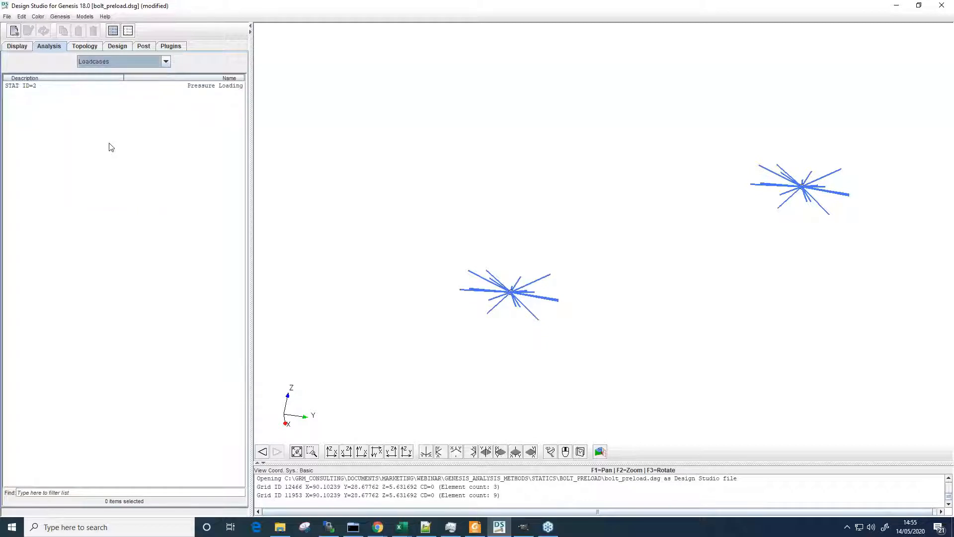
{"action": "left_click", "coordinate": [14, 31]}
{"action": "type", "text": "Preload"}
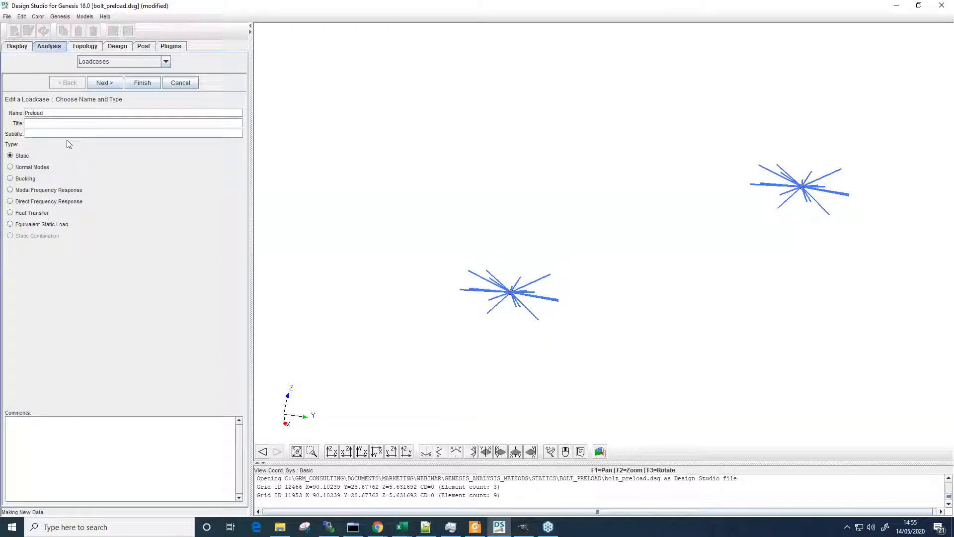
Assign SPC Set 1 as the Preload loadcase's boundary condition and 18 Preload as its load set.
{"action": "left_click", "coordinate": [104, 83]}
{"action": "left_click", "coordinate": [146, 114]}
{"action": "left_click", "coordinate": [145, 131]}
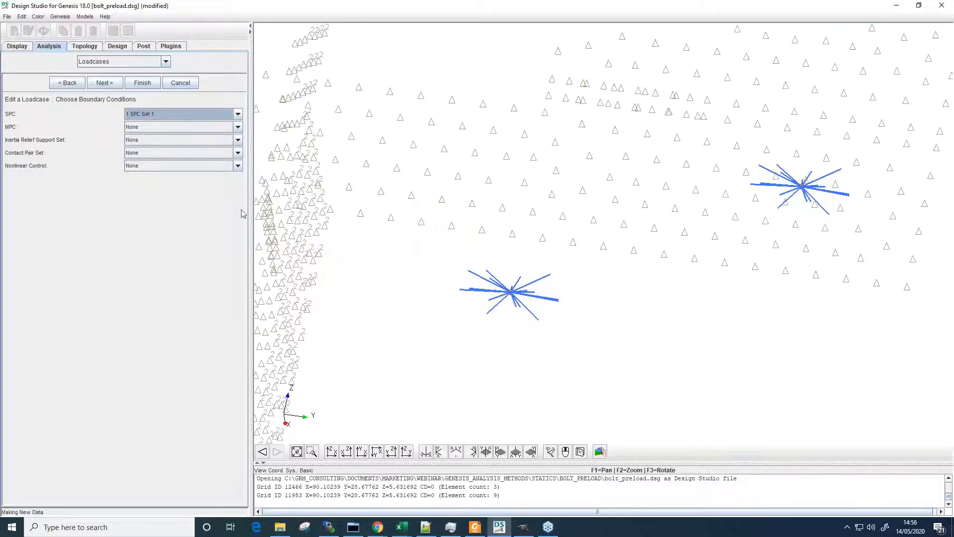
{"action": "scroll", "coordinate": [541, 276], "scroll_direction": "down", "scroll_amount": 5}
{"action": "middle_click_drag", "start_coordinate": [541, 277], "coordinate": [512, 265]}
{"action": "left_click", "coordinate": [104, 83]}
{"action": "left_click", "coordinate": [143, 114]}
{"action": "left_click", "coordinate": [150, 139]}
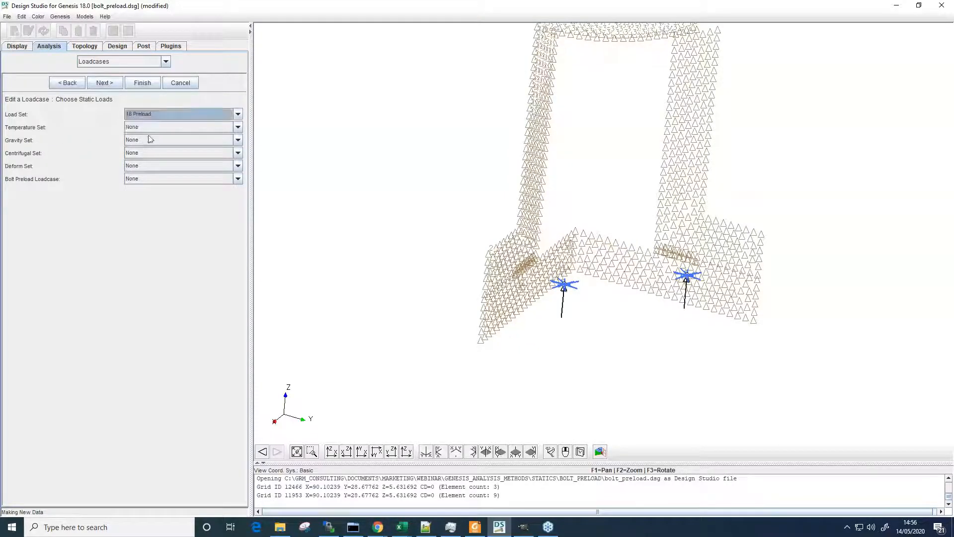
Request Post output of displacement, contact pressure and grid stress for all, and finish the Preload loadcase.
{"action": "left_click", "coordinate": [105, 83]}
{"action": "left_click", "coordinate": [107, 114]}
{"action": "left_click", "coordinate": [106, 138]}
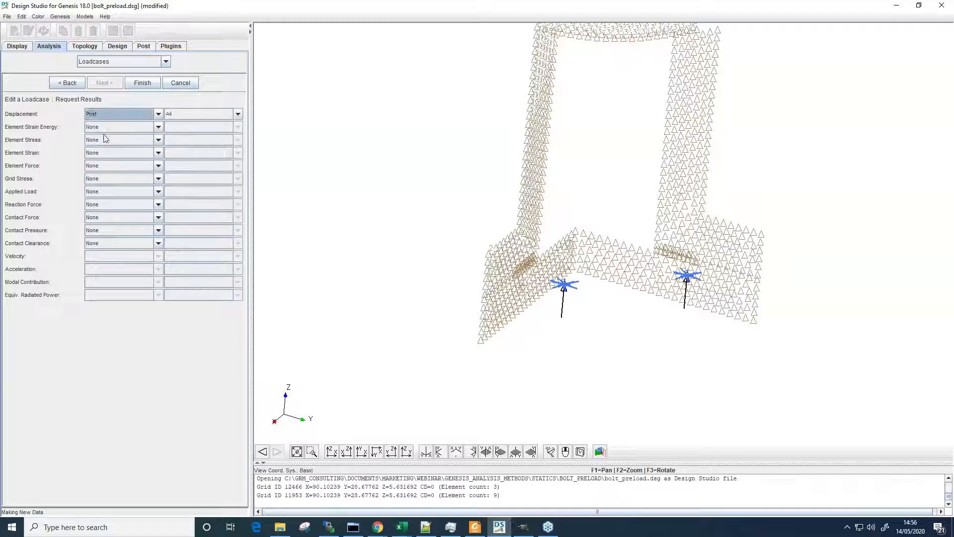
{"action": "left_click", "coordinate": [92, 231]}
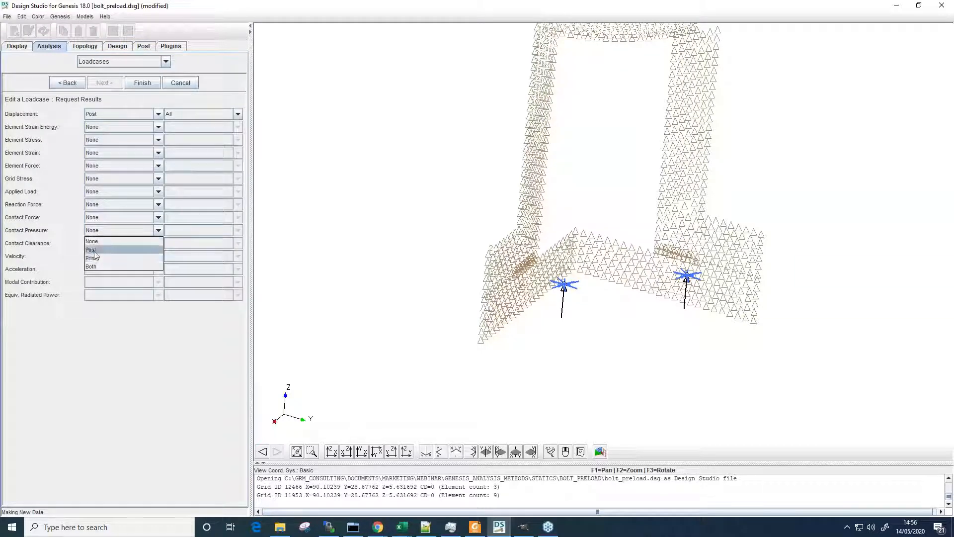
{"action": "left_click", "coordinate": [94, 251]}
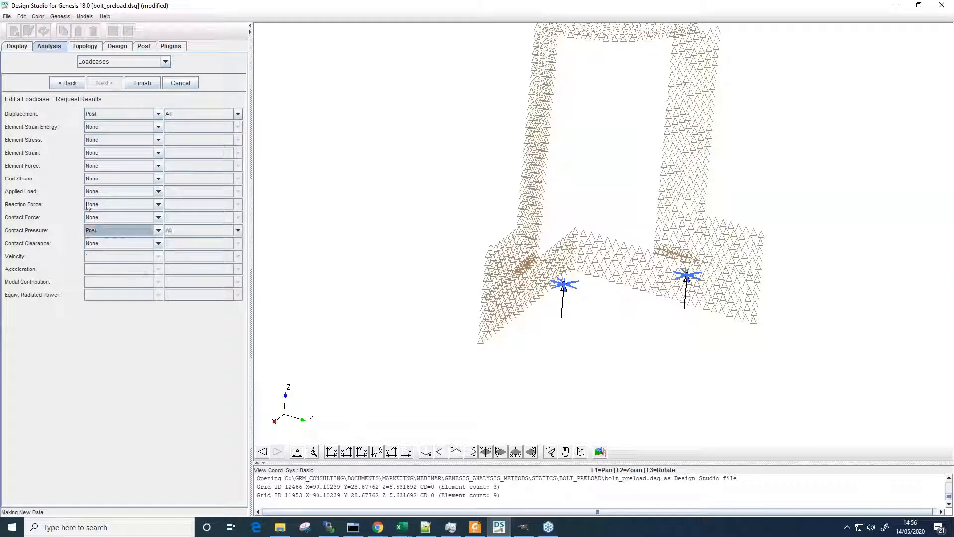
{"action": "left_click", "coordinate": [111, 180]}
{"action": "left_click", "coordinate": [111, 198]}
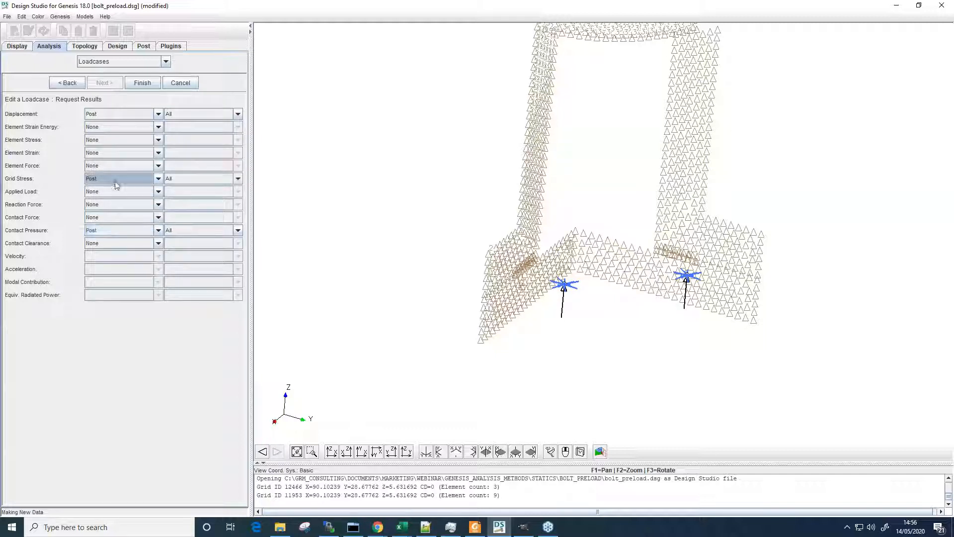
{"action": "left_click", "coordinate": [140, 83]}
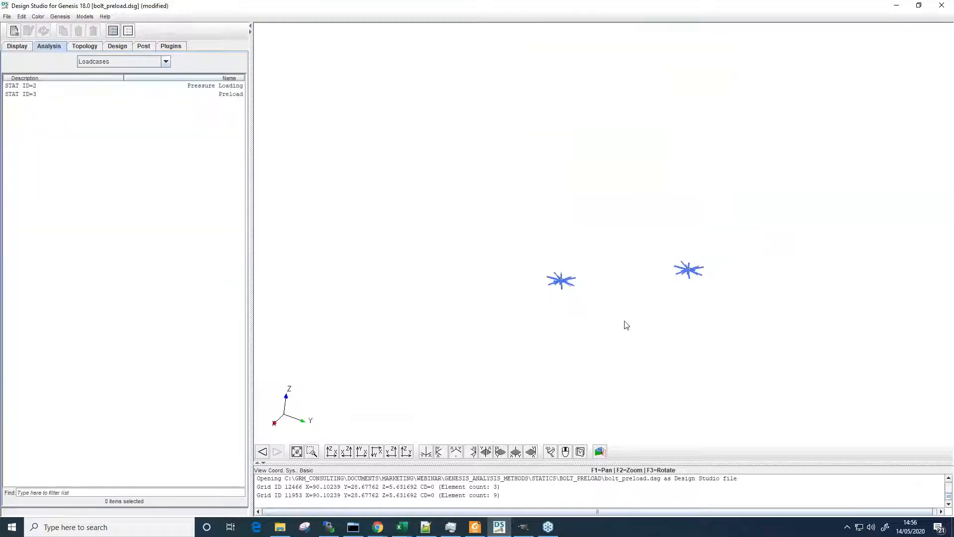
Show all the solid groups of the assembly again and leave group visibility.
{"action": "left_click", "coordinate": [17, 46]}
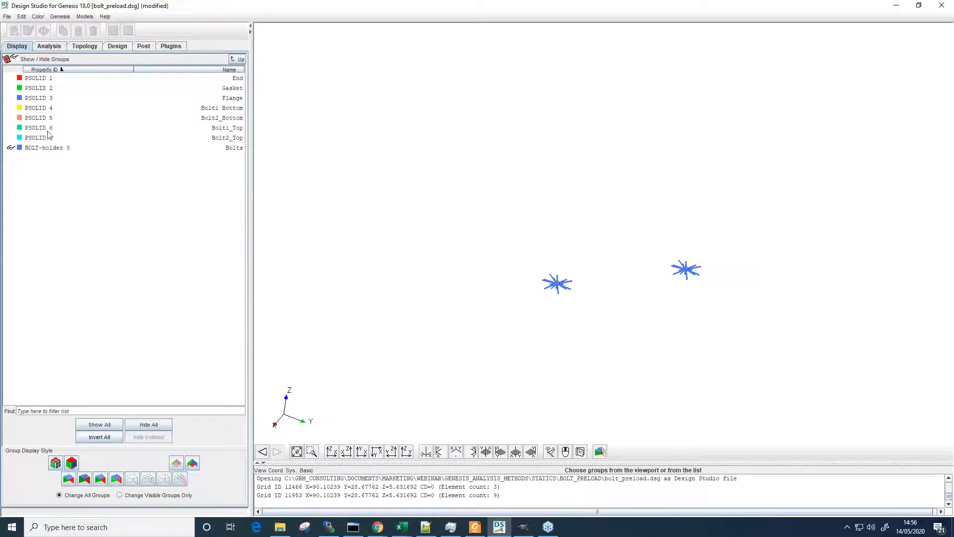
{"action": "left_click_drag", "start_coordinate": [47, 101], "coordinate": [44, 80]}
{"action": "left_click", "coordinate": [238, 59]}
{"action": "middle_click_drag", "start_coordinate": [594, 294], "coordinate": [589, 288]}
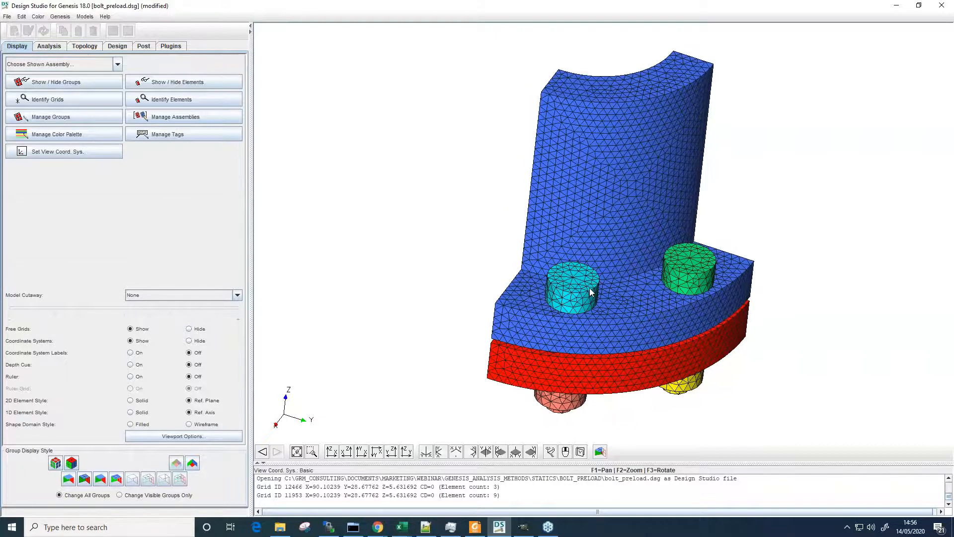
Return to the loadcases and duplicate the Pressure Loading loadcase.
{"action": "left_click", "coordinate": [55, 48]}
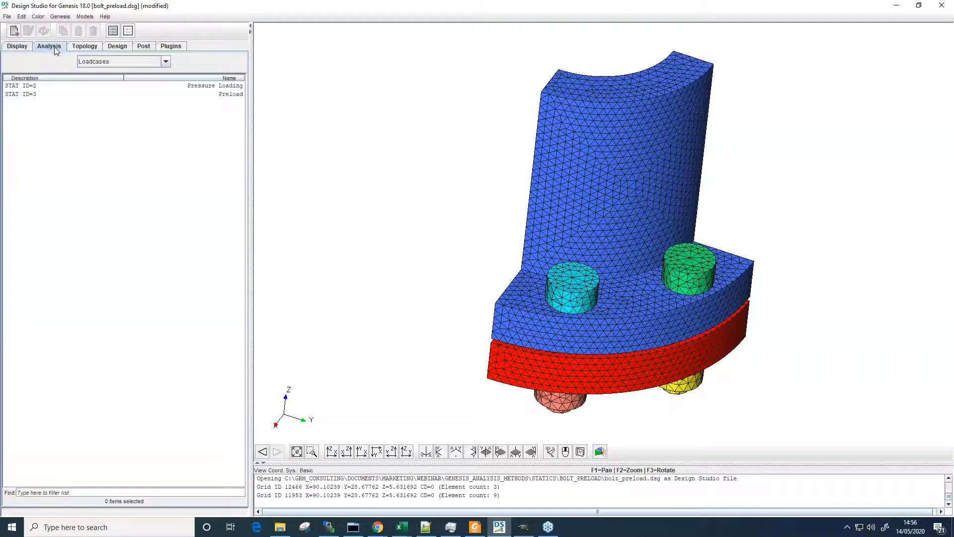
{"action": "left_click", "coordinate": [61, 94]}
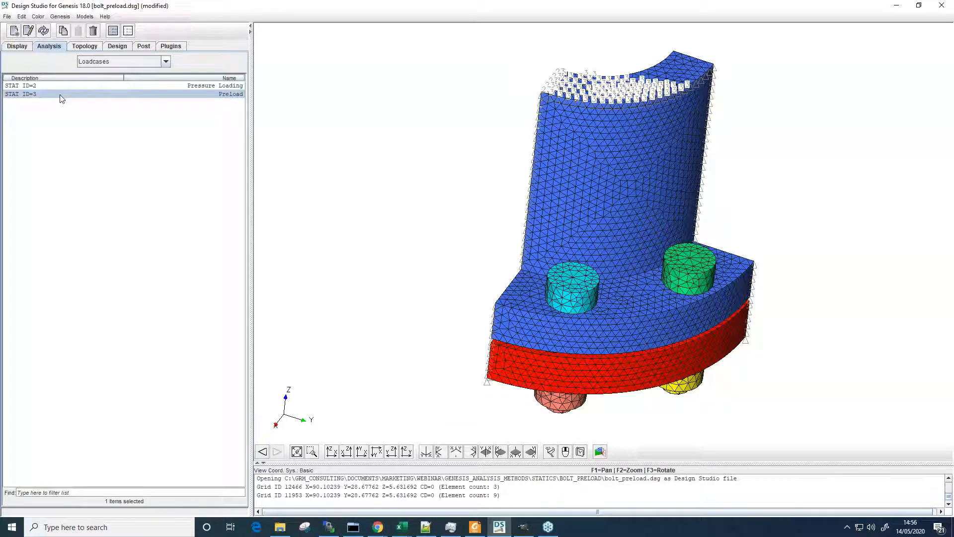
{"action": "left_click", "coordinate": [201, 86]}
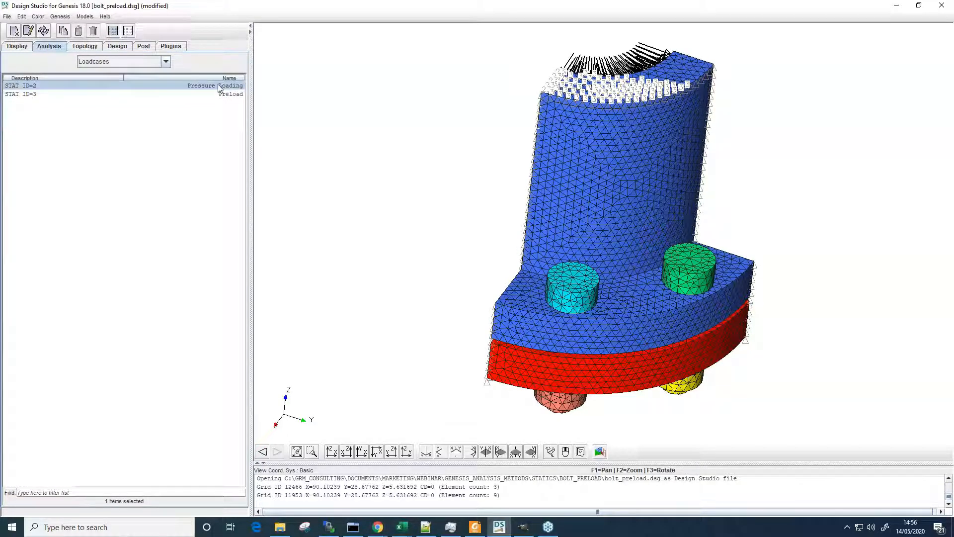
{"action": "key", "text": "ctrl+c"}
{"action": "key", "text": "ctrl+v"}
Rename the copied loadcase by removing "Copy of" and inserting "& Preload" after "Pressure".
{"action": "double_click", "coordinate": [210, 103]}
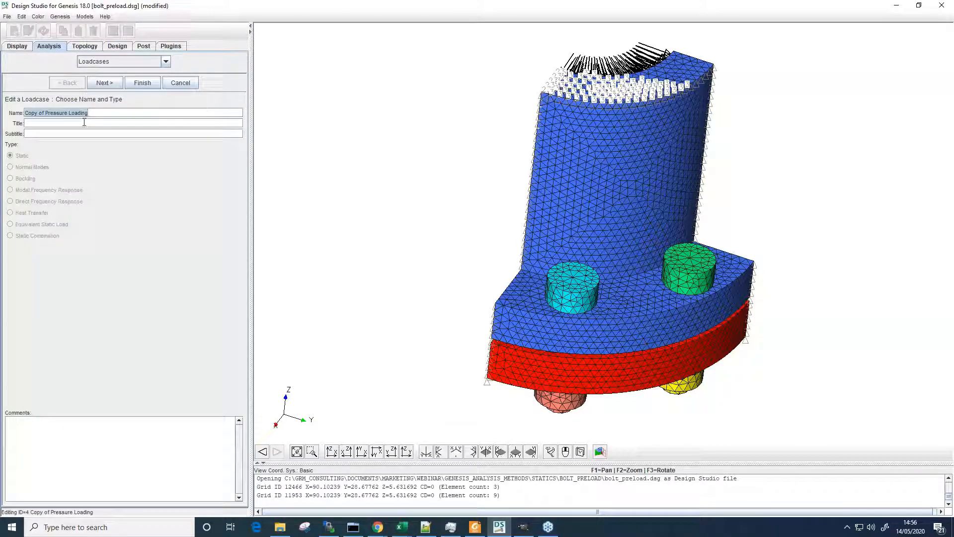
{"action": "left_click_drag", "start_coordinate": [46, 112], "coordinate": [5, 113]}
{"action": "key", "text": "Delete"}
{"action": "type", "text": "& Preload"}
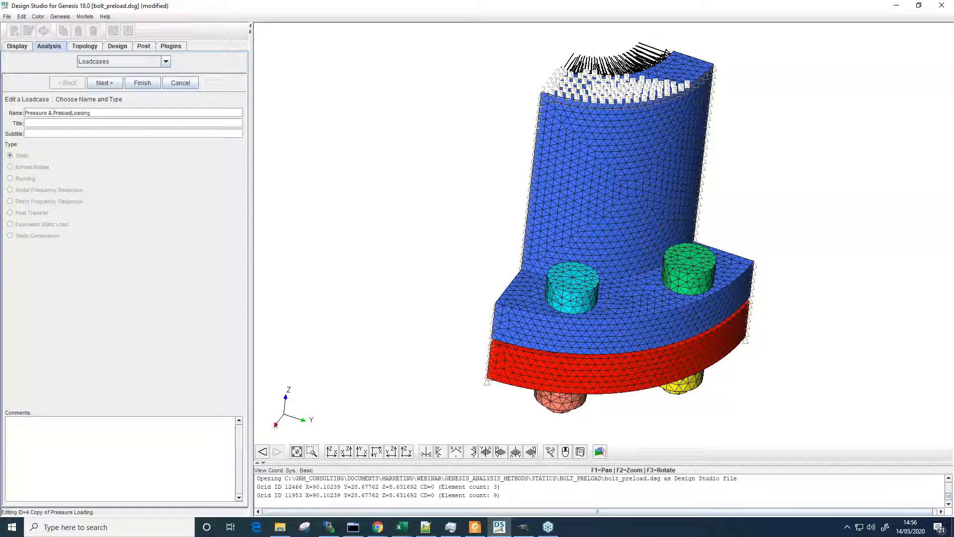
Set the Bolt Preload Loadcase of the Pressure & Preload Loading loadcase to 3 Preload.
{"action": "left_click", "coordinate": [100, 84]}
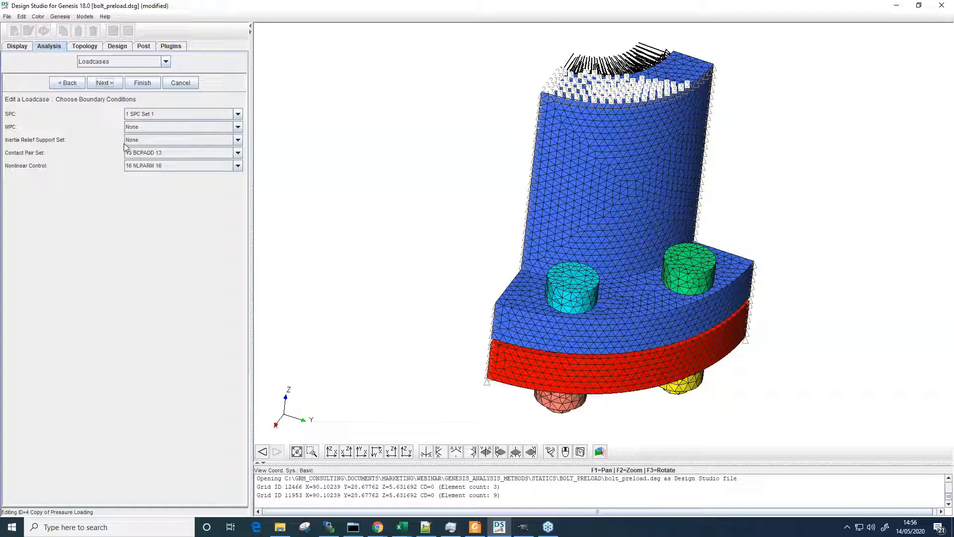
{"action": "left_click_drag", "start_coordinate": [619, 216], "coordinate": [396, 224]}
{"action": "left_click", "coordinate": [101, 82]}
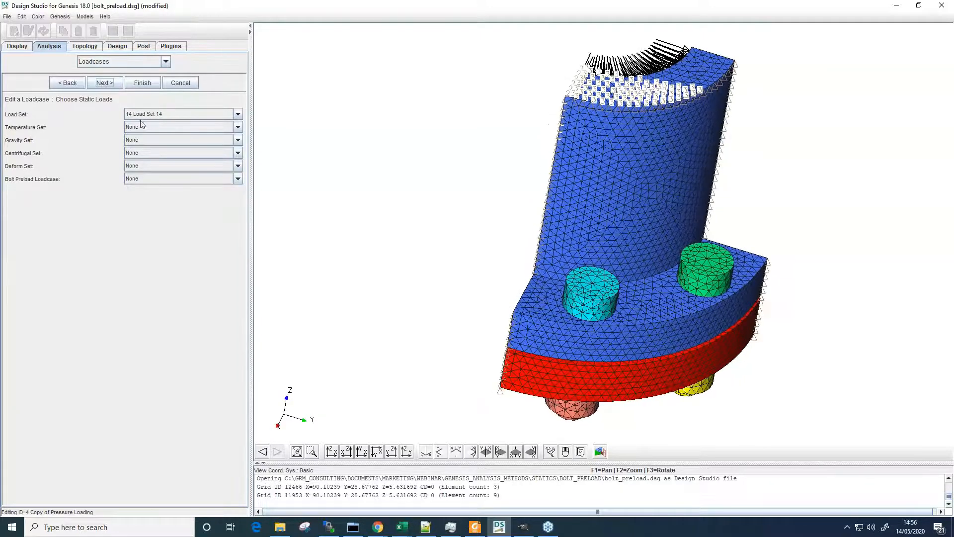
{"action": "left_click", "coordinate": [152, 179]}
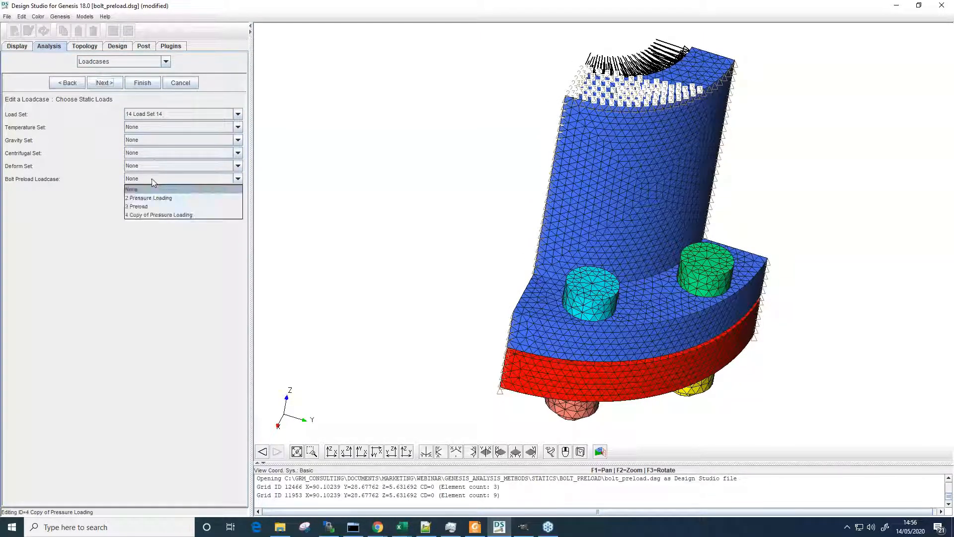
{"action": "left_click", "coordinate": [138, 209]}
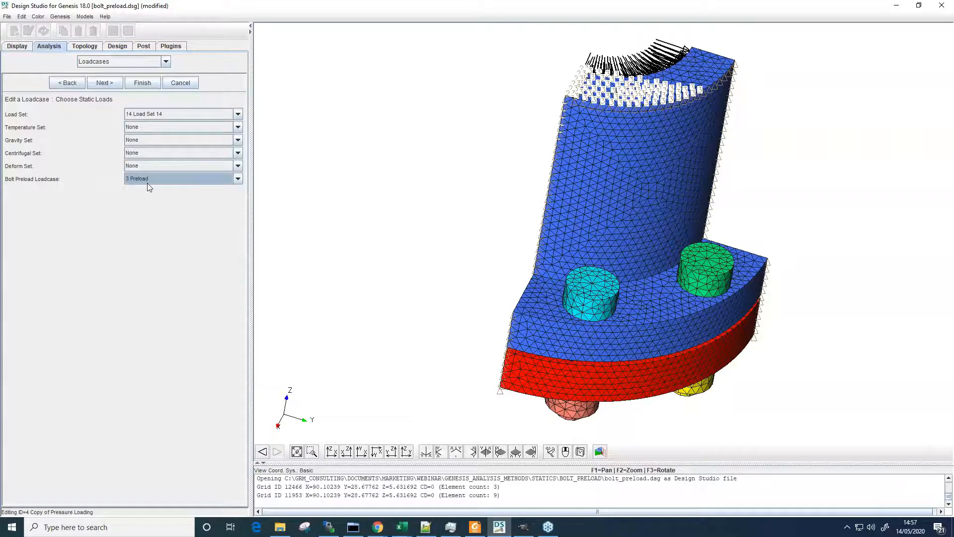
Request reaction force as Both for all, and finish the Pressure & Preload Loading loadcase.
{"action": "left_click", "coordinate": [112, 84]}
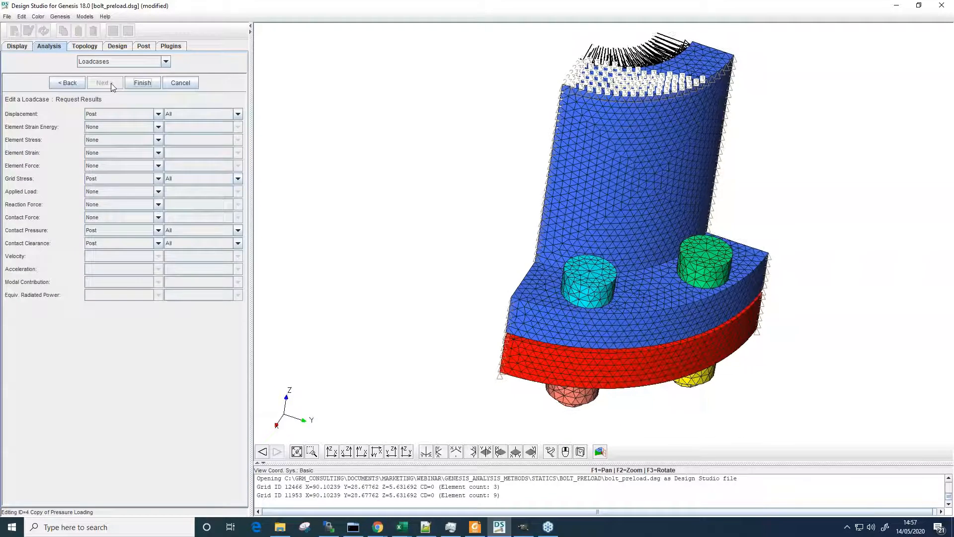
{"action": "left_click", "coordinate": [115, 205]}
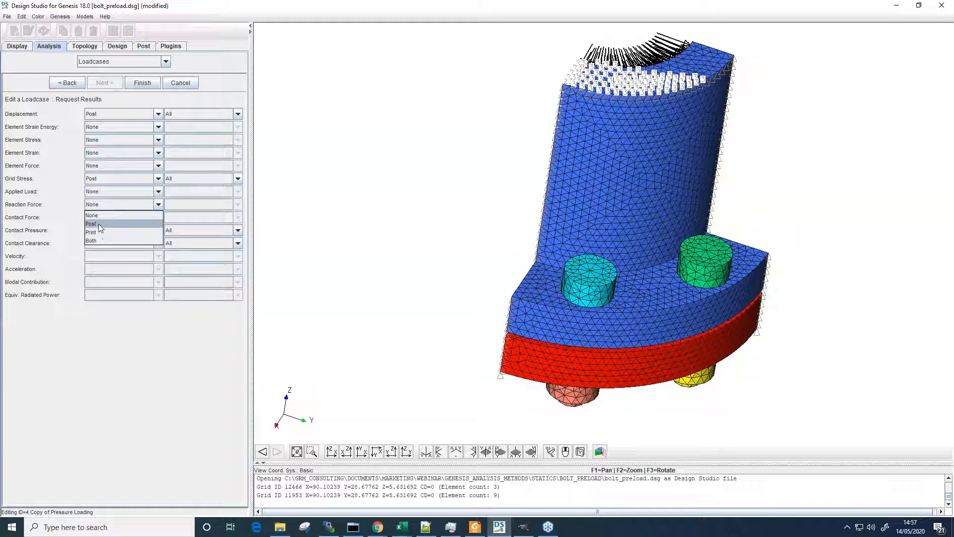
{"action": "left_click", "coordinate": [98, 241]}
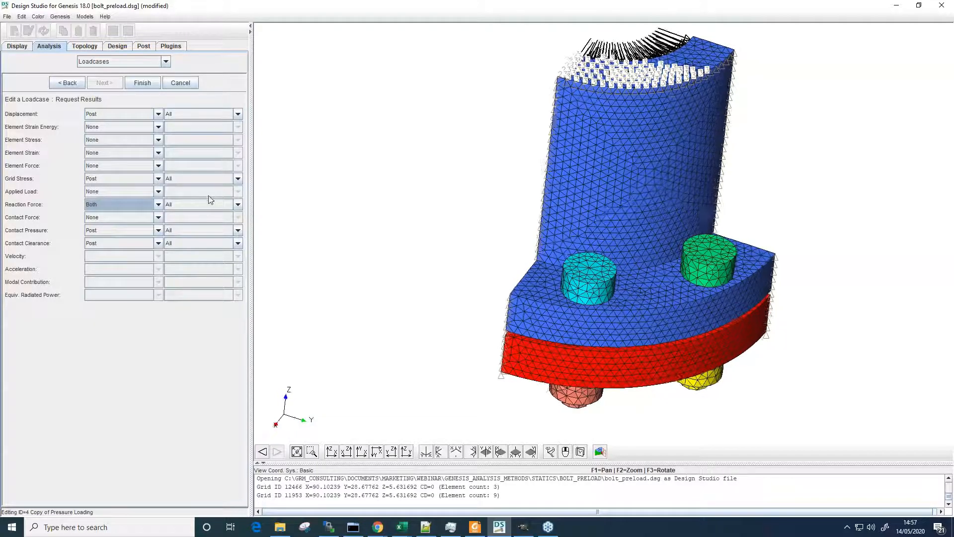
{"action": "left_click", "coordinate": [142, 83]}
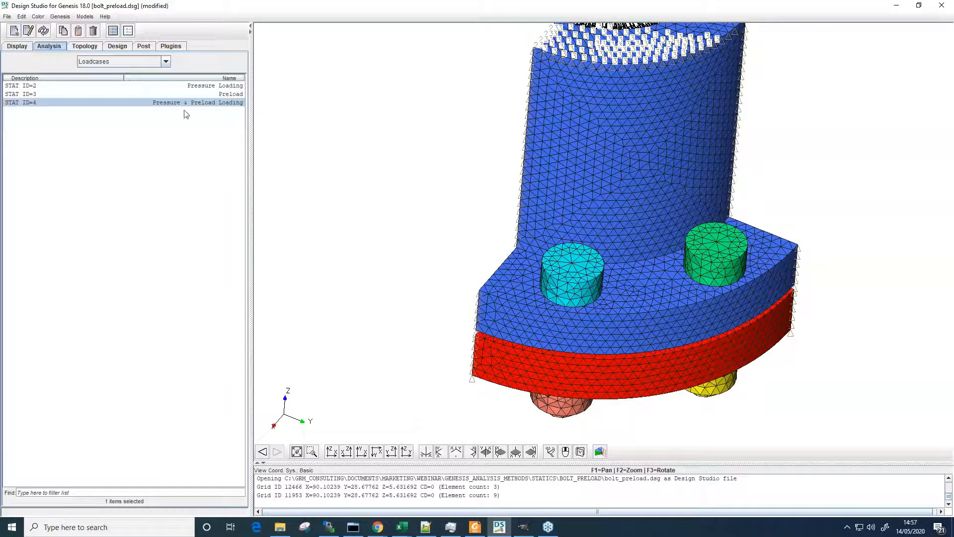
Delete the original Pressure Loading loadcase, STAT ID=2.
{"action": "left_click", "coordinate": [219, 86]}
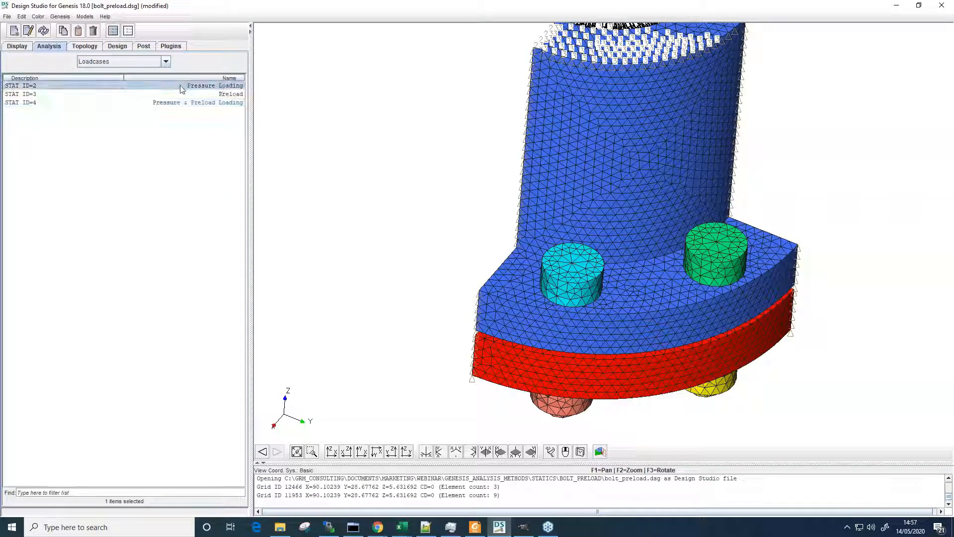
{"action": "middle_click_drag", "start_coordinate": [517, 233], "coordinate": [632, 250]}
{"action": "middle_click_drag", "start_coordinate": [639, 205], "coordinate": [666, 265]}
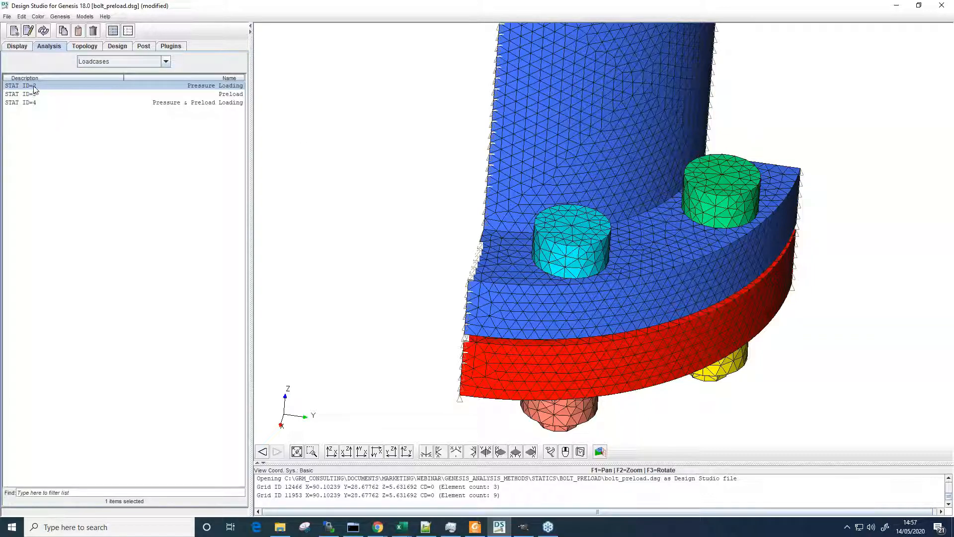
{"action": "left_click", "coordinate": [93, 31]}
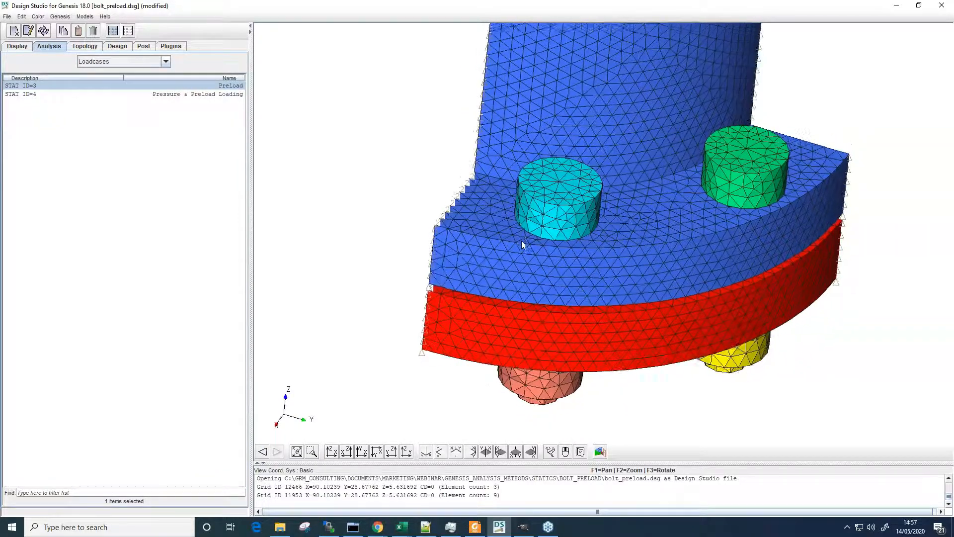
Run the Genesis analysis with the two remaining loadcases and inspect the contact iterations in the console output.
{"action": "left_click", "coordinate": [64, 19]}
{"action": "left_click", "coordinate": [68, 68]}
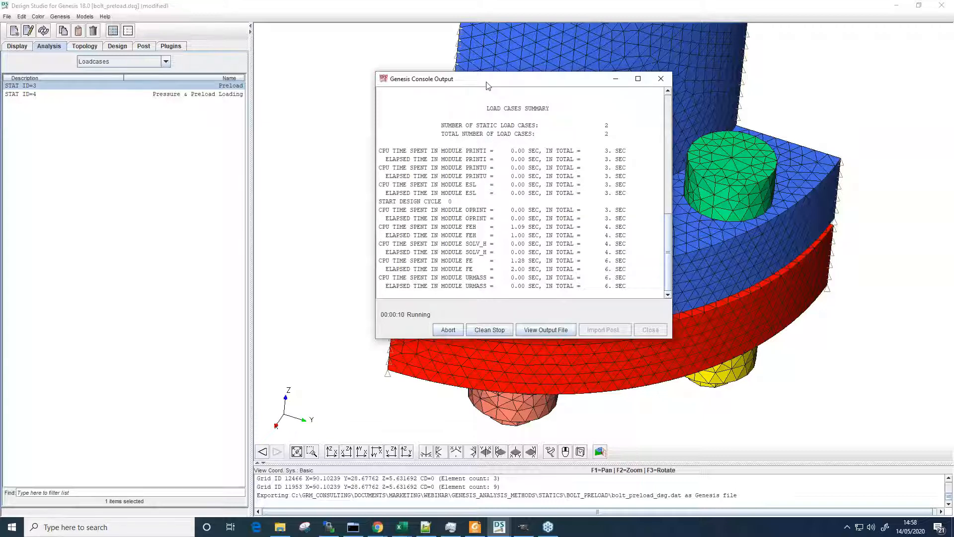
{"action": "left_click_drag", "start_coordinate": [487, 84], "coordinate": [467, 82]}
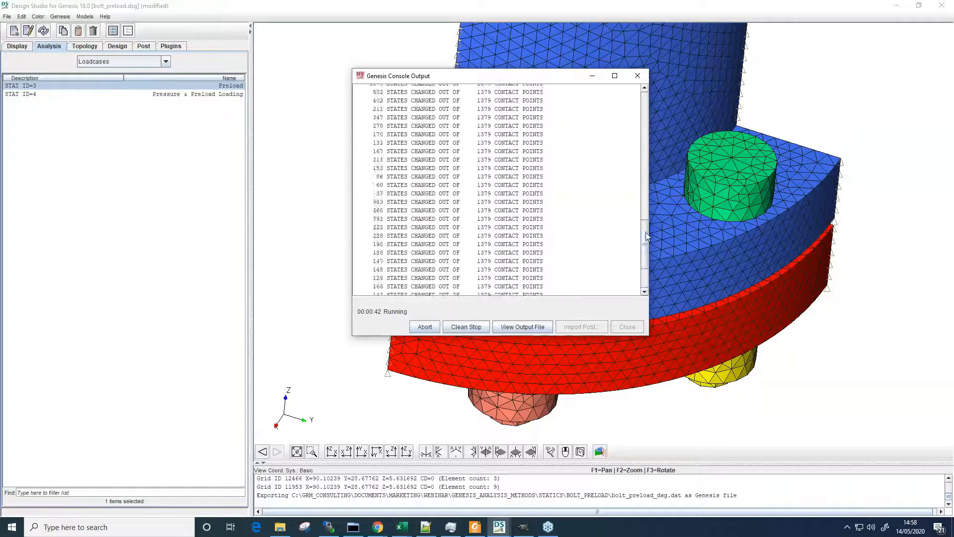
{"action": "left_click_drag", "start_coordinate": [645, 287], "coordinate": [646, 280]}
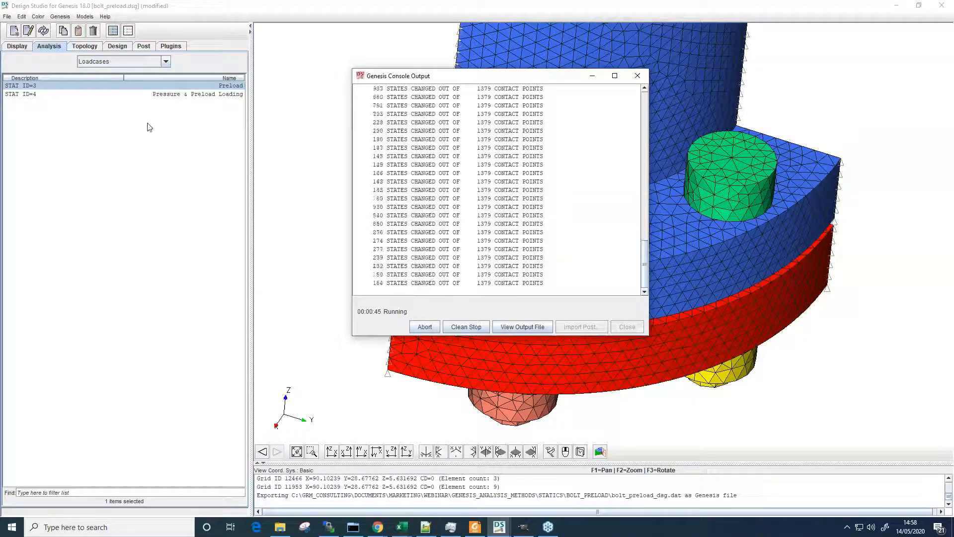
{"action": "left_click", "coordinate": [211, 96]}
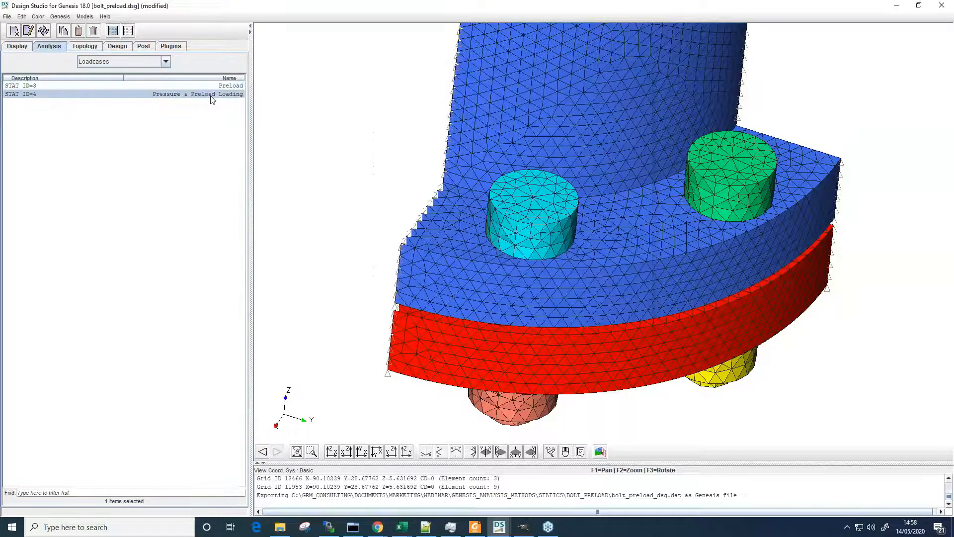
{"action": "double_click", "coordinate": [53, 96]}
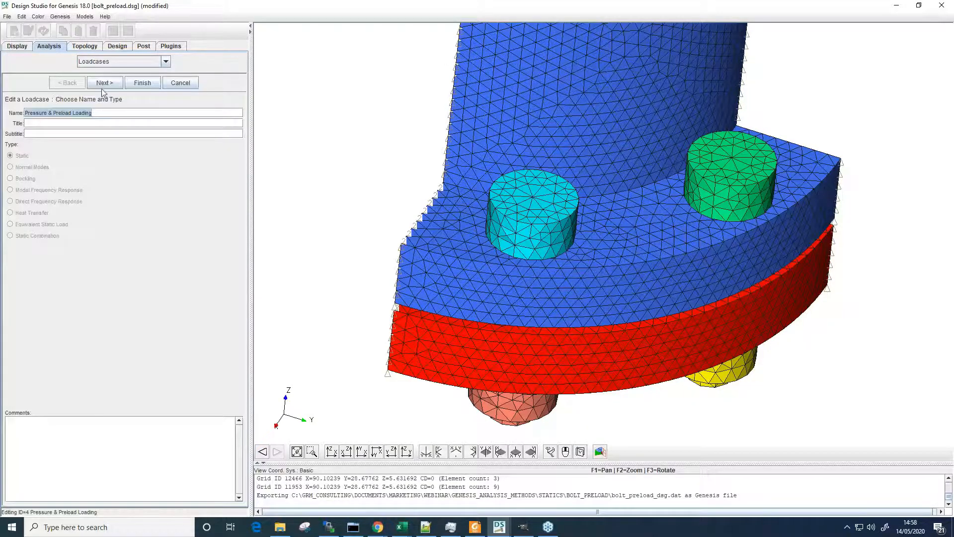
{"action": "left_click", "coordinate": [180, 83]}
Assign contact pair set 13 BCPADD 13 and nonlinear control 16 NLPARM 16 to the Preload loadcase, and finish the edit.
{"action": "double_click", "coordinate": [94, 88]}
{"action": "left_click", "coordinate": [107, 82]}
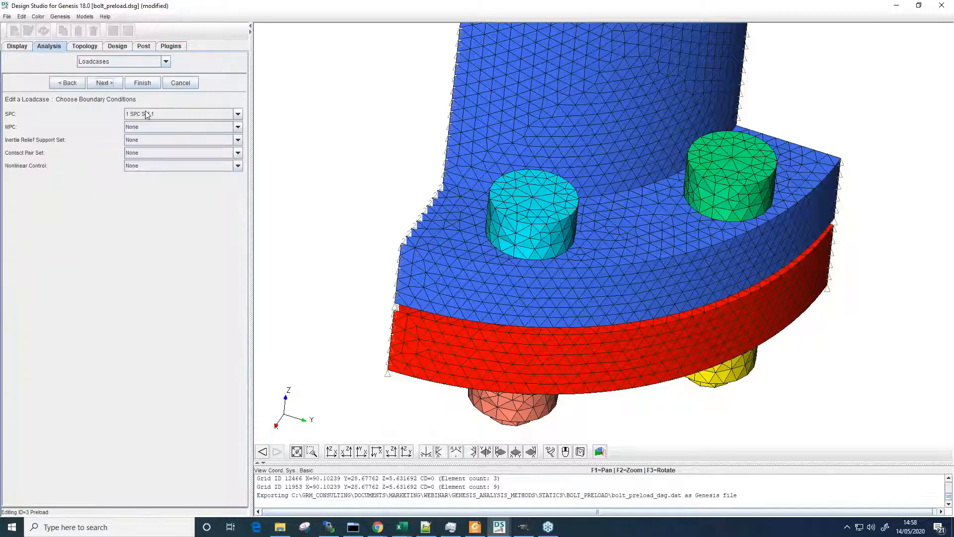
{"action": "left_click", "coordinate": [138, 155]}
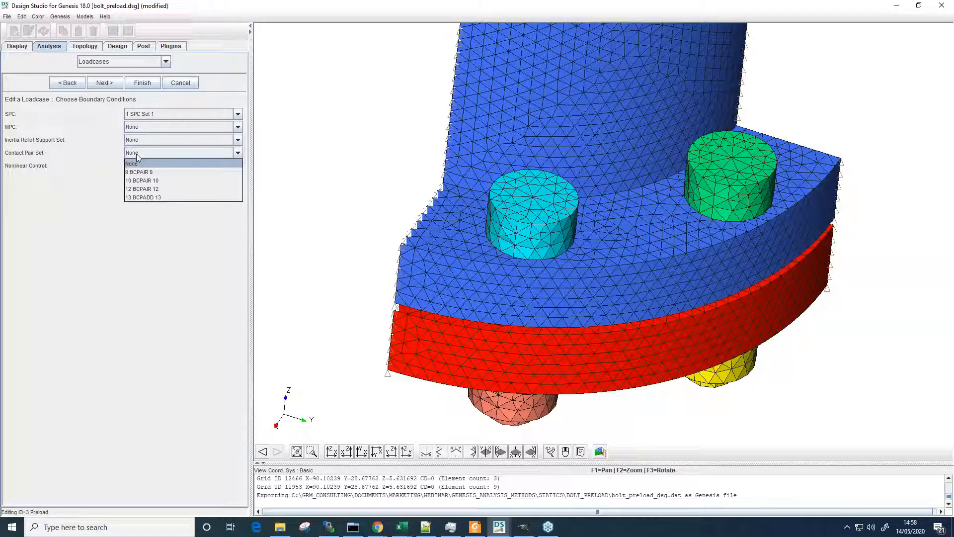
{"action": "left_click", "coordinate": [156, 198]}
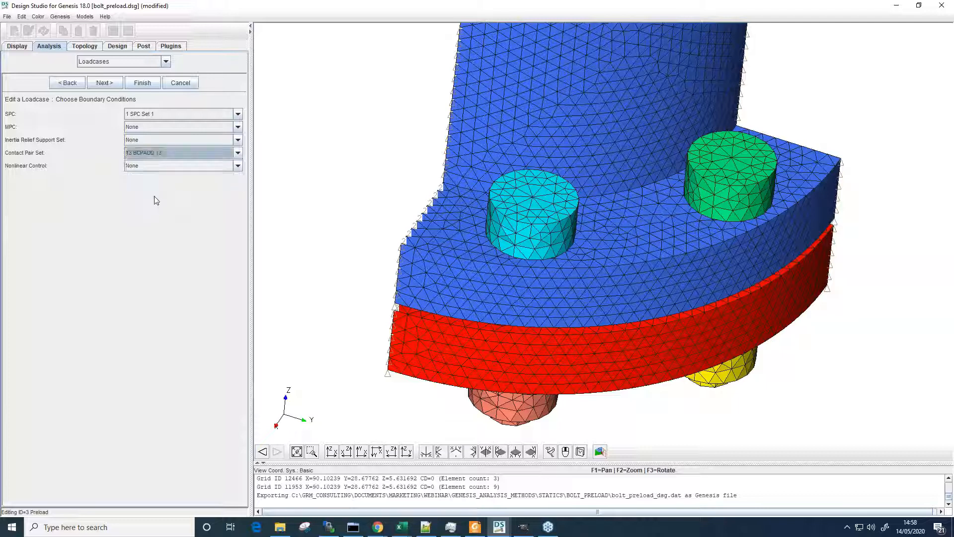
{"action": "left_click", "coordinate": [127, 167]}
{"action": "left_click", "coordinate": [141, 189]}
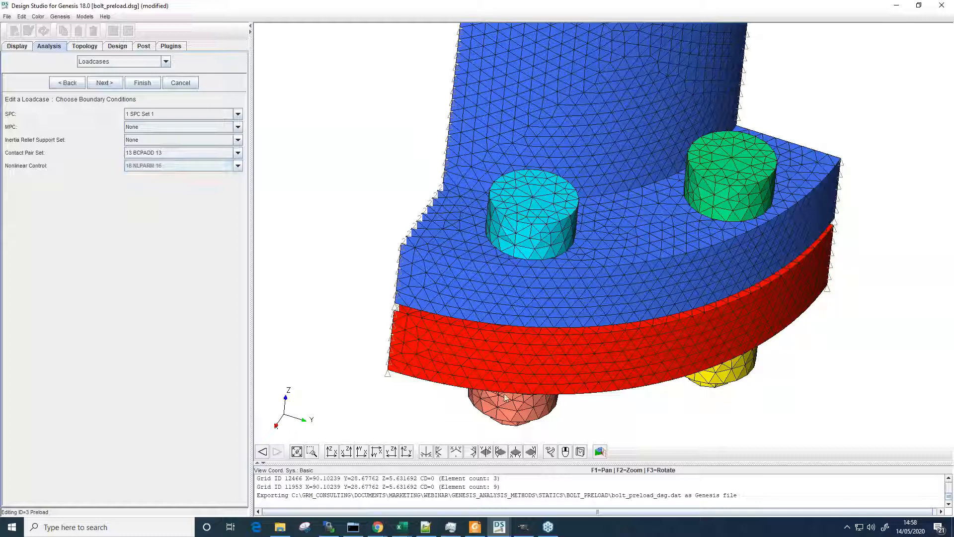
{"action": "left_click_drag", "start_coordinate": [454, 335], "coordinate": [566, 283]}
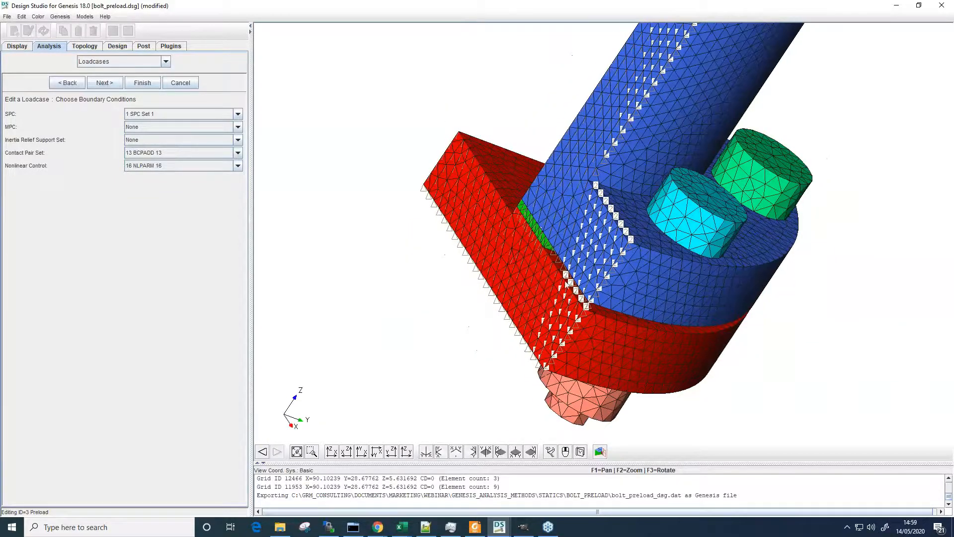
{"action": "left_click_drag", "start_coordinate": [528, 207], "coordinate": [208, 177]}
{"action": "left_click", "coordinate": [105, 82]}
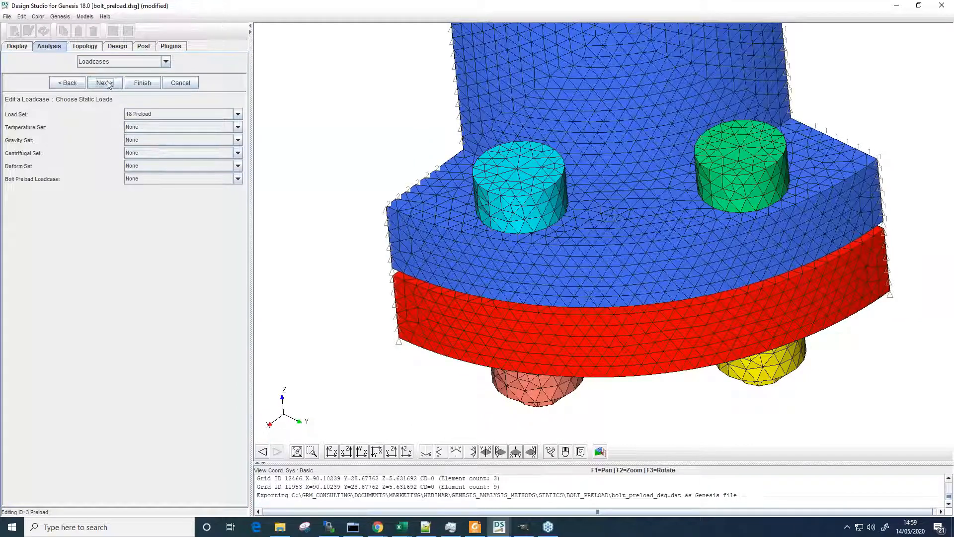
{"action": "left_click", "coordinate": [105, 83]}
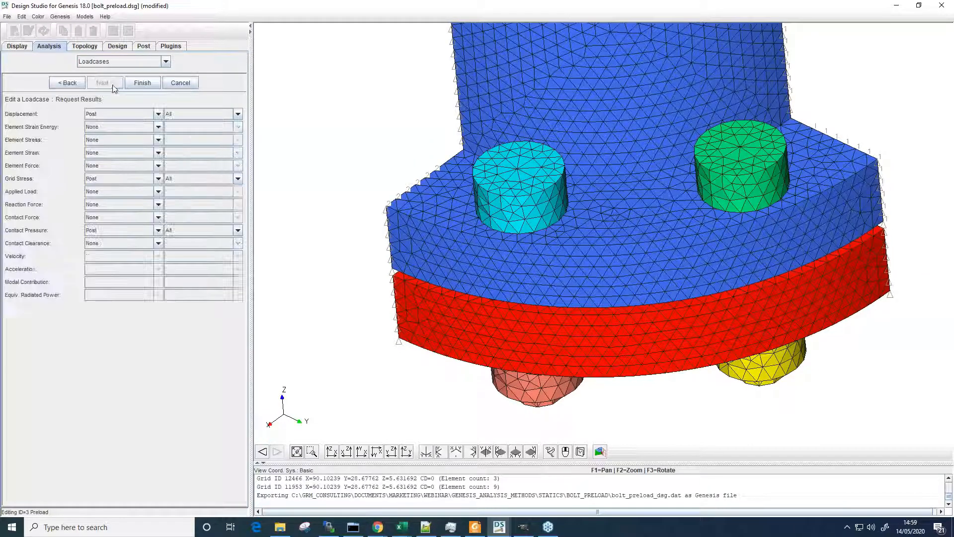
{"action": "left_click", "coordinate": [145, 83]}
Close the previous run's console output and rerun the Genesis analysis, keeping the new console clear of the model.
{"action": "mouse_move", "coordinate": [508, 531]}
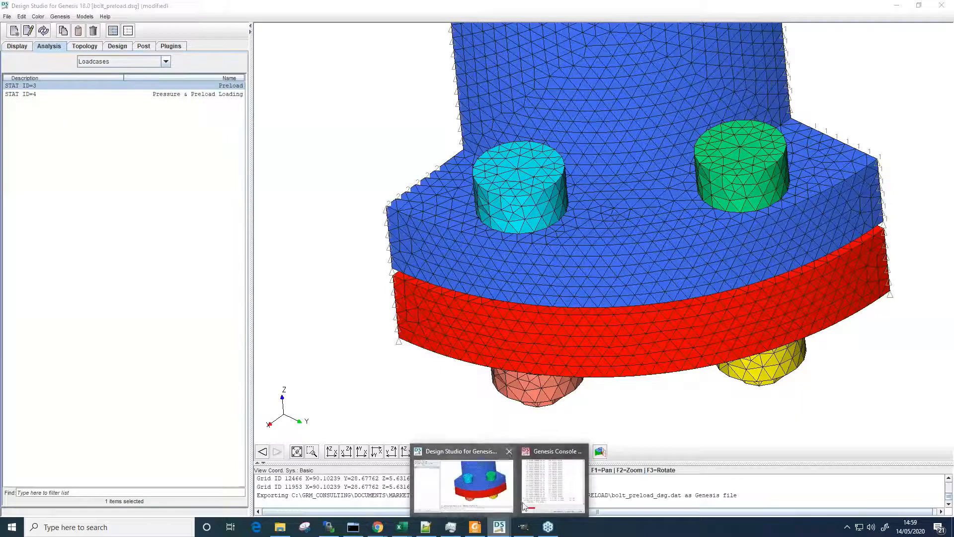
{"action": "left_click", "coordinate": [561, 474]}
{"action": "left_click", "coordinate": [626, 327]}
{"action": "left_click", "coordinate": [60, 16]}
{"action": "left_click", "coordinate": [67, 69]}
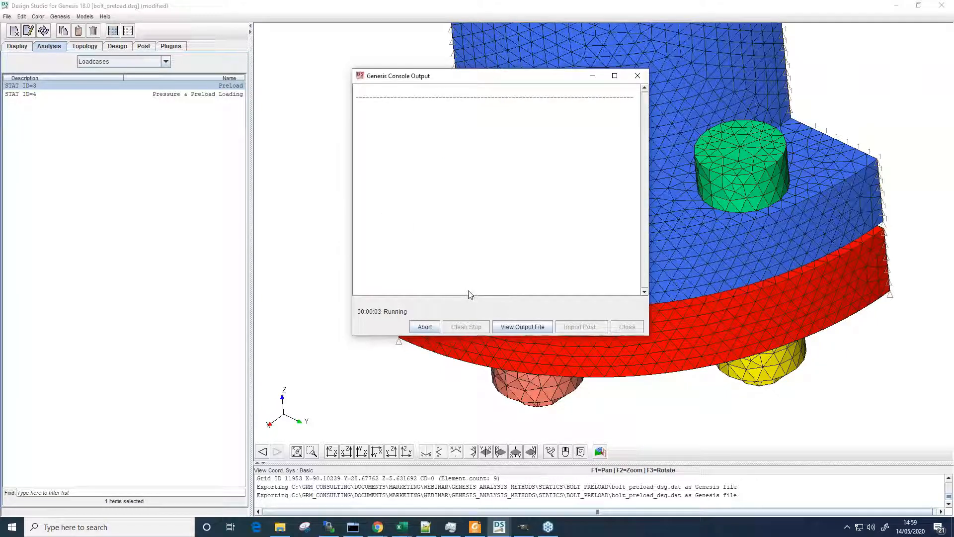
{"action": "middle_click_drag", "start_coordinate": [710, 294], "coordinate": [644, 223]}
{"action": "left_click_drag", "start_coordinate": [495, 78], "coordinate": [316, 131]}
{"action": "middle_click_drag", "start_coordinate": [566, 236], "coordinate": [553, 243]}
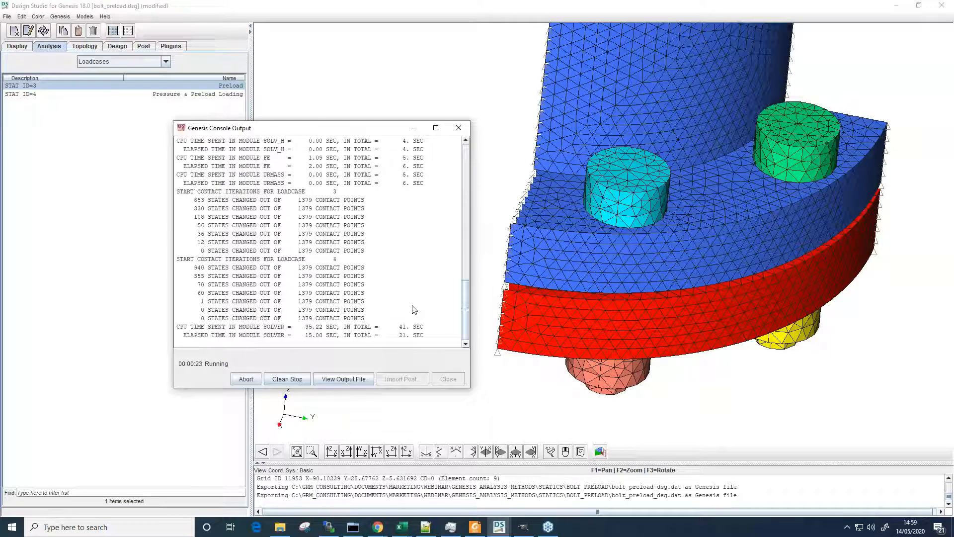
Import the post-processing file bolt_preload_dsg00.op2.gz and close the console output.
{"action": "left_click", "coordinate": [409, 380]}
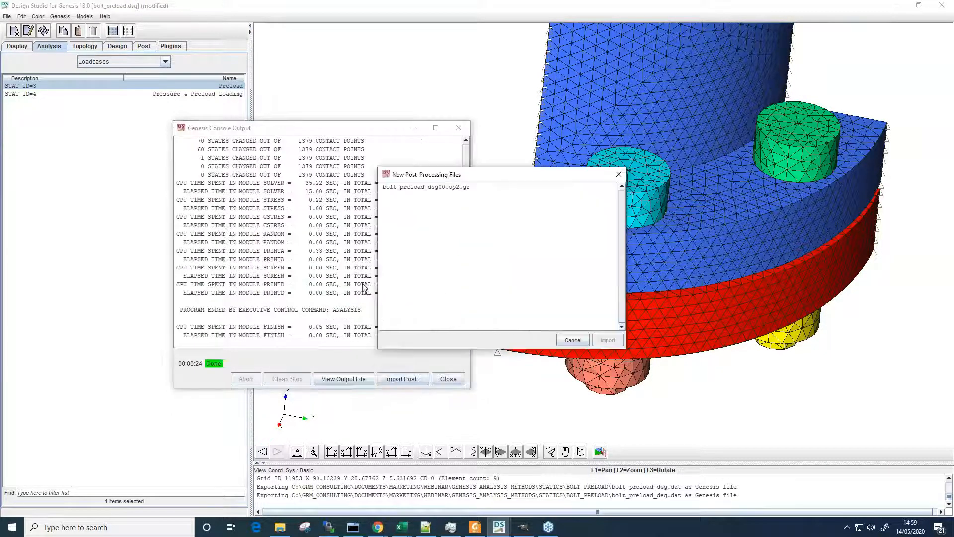
{"action": "left_click", "coordinate": [418, 187]}
{"action": "left_click", "coordinate": [607, 340]}
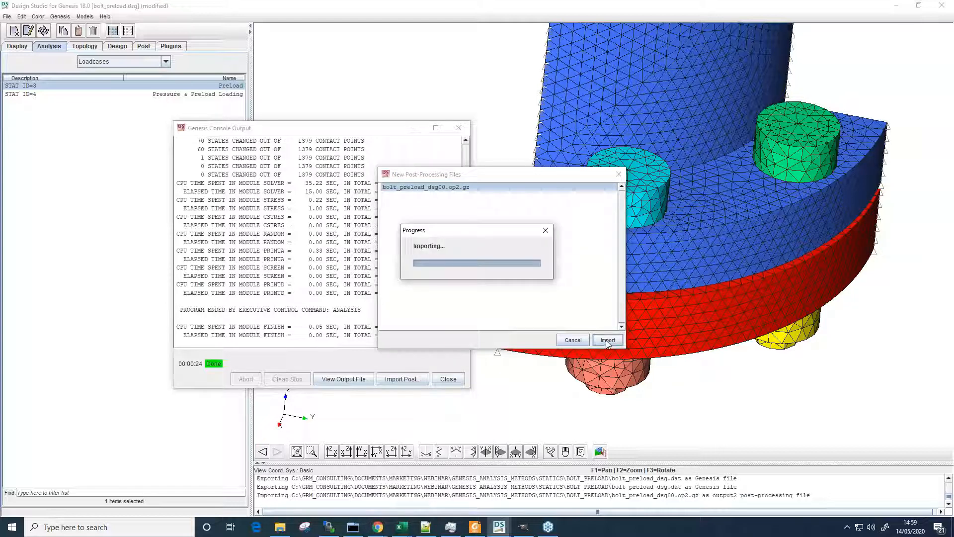
{"action": "left_click", "coordinate": [449, 379]}
Compare the loadcase 2 and loadcase 3 displacements on the deformed, coloured mesh, and return to loadcase 2.
{"action": "left_click", "coordinate": [147, 48]}
{"action": "left_click", "coordinate": [97, 83]}
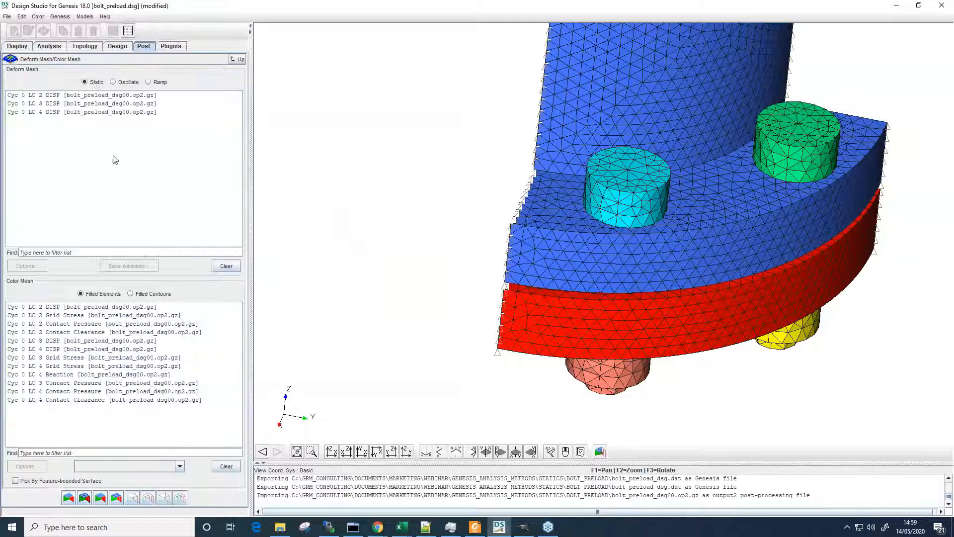
{"action": "left_click", "coordinate": [70, 308]}
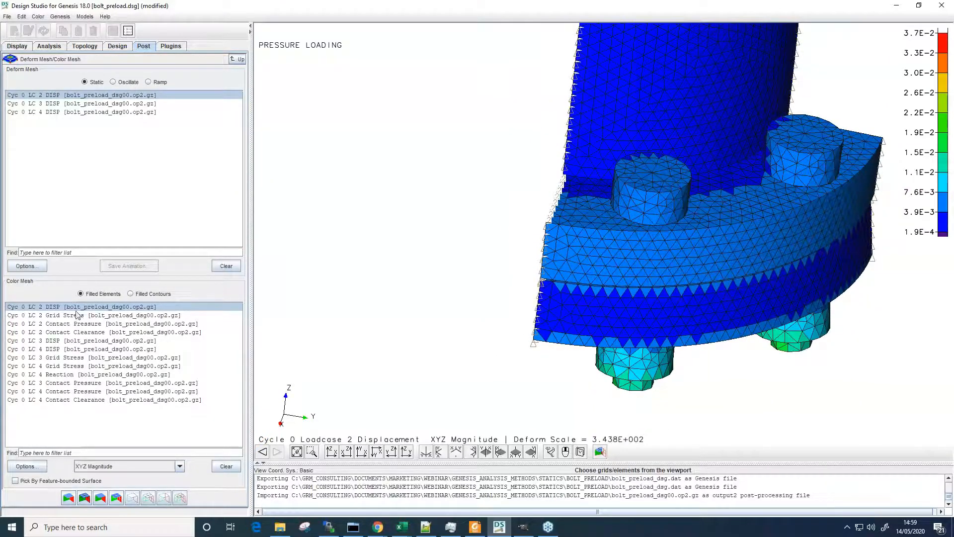
{"action": "key", "text": "Left"}
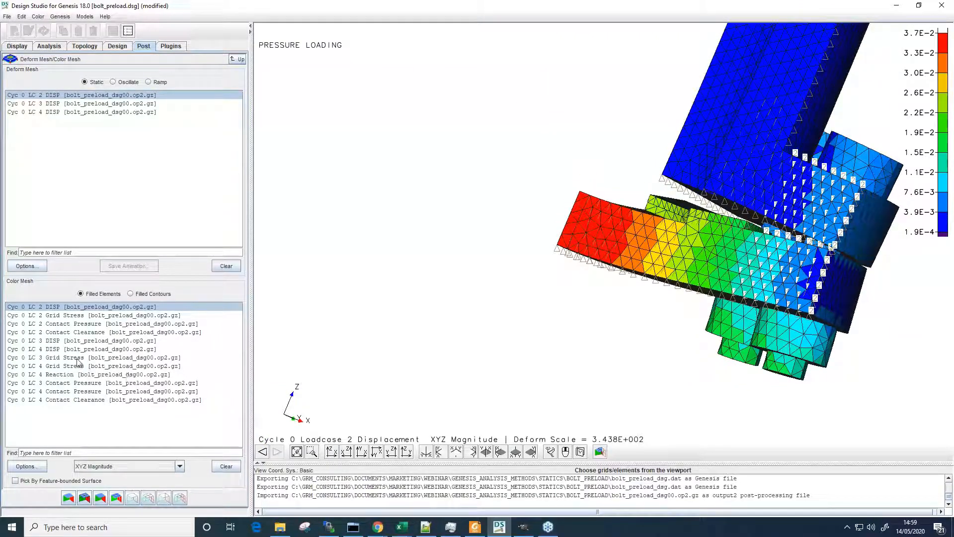
{"action": "left_click", "coordinate": [59, 342]}
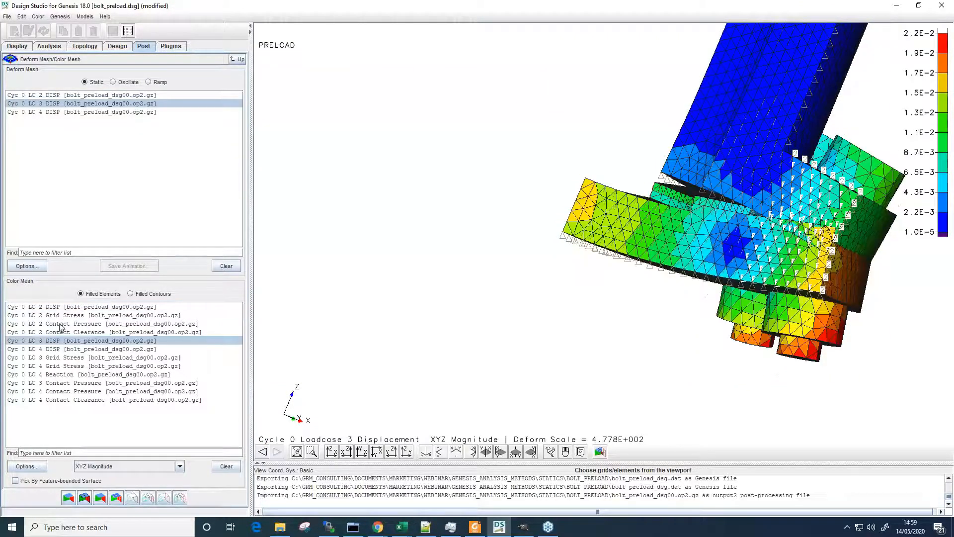
{"action": "left_click", "coordinate": [64, 307]}
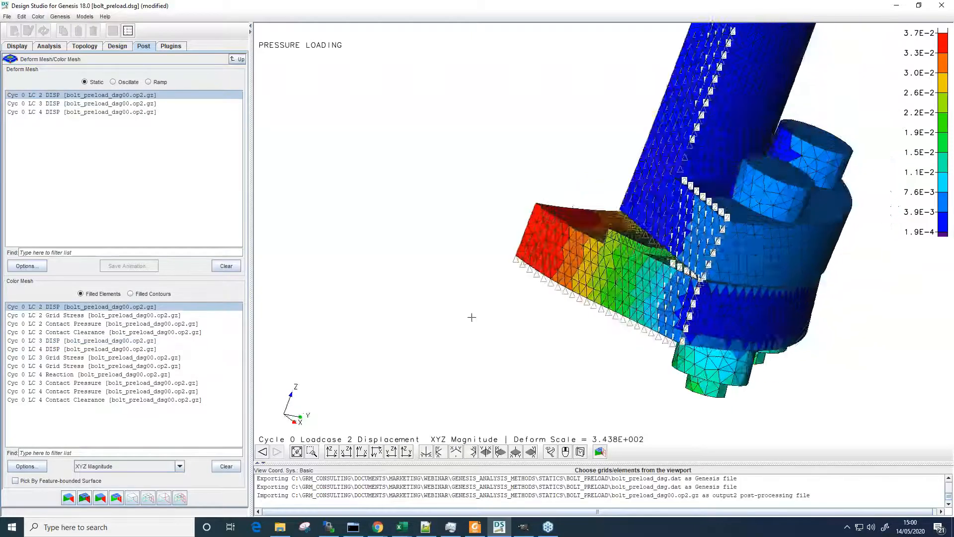
Clear all symbols from the viewport and animate the loadcase 2 displacement as a ramp.
{"action": "right_click", "coordinate": [348, 103]}
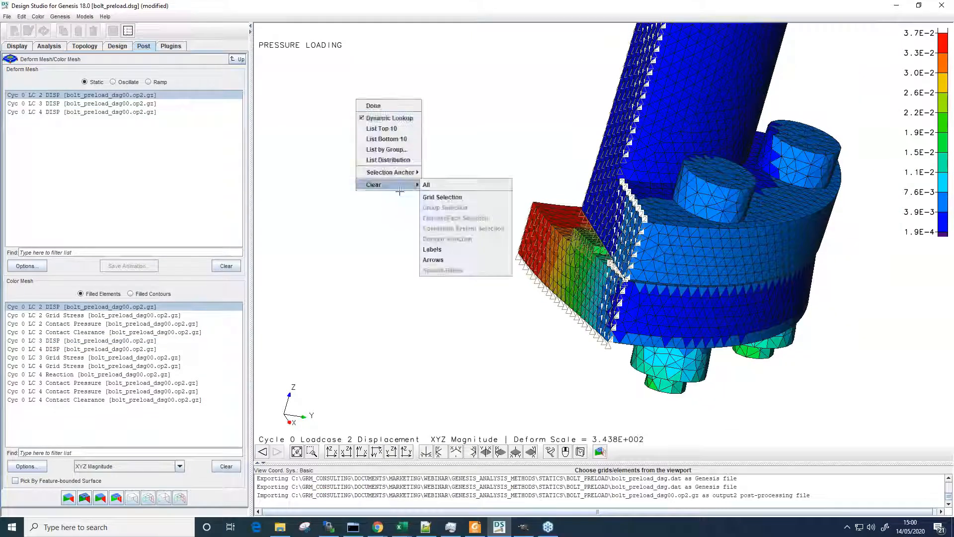
{"action": "left_click", "coordinate": [433, 185]}
{"action": "left_click", "coordinate": [128, 307]}
{"action": "left_click", "coordinate": [148, 82]}
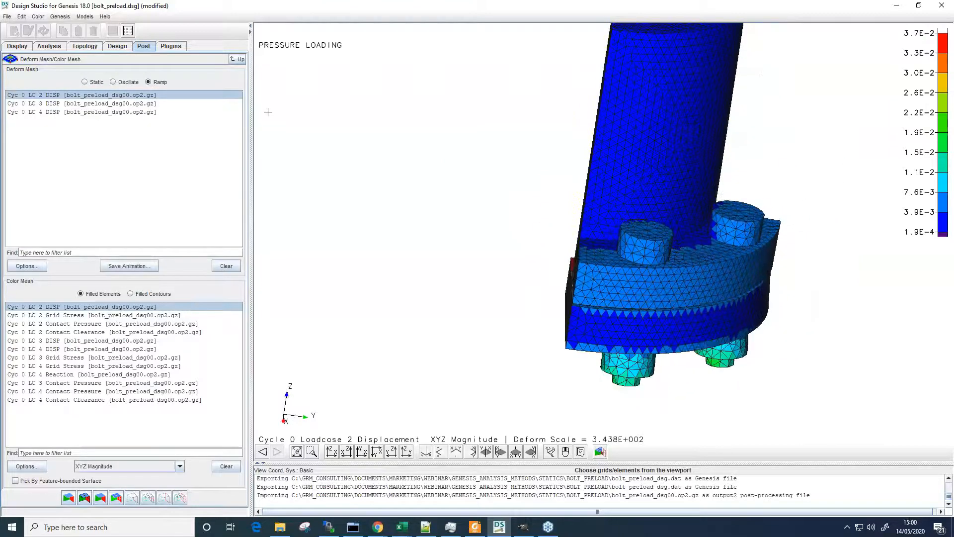
Inspect the animated loadcase 2 displacement around the flange joint, and compare it with the loadcase 3 displacement.
{"action": "key", "text": "Up"}
{"action": "key", "text": "Up"}
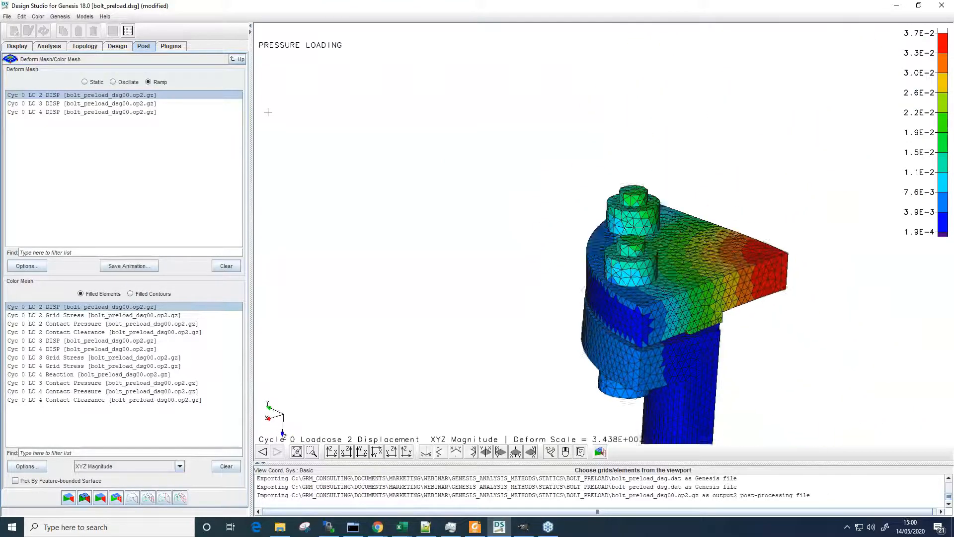
{"action": "key", "text": "Up"}
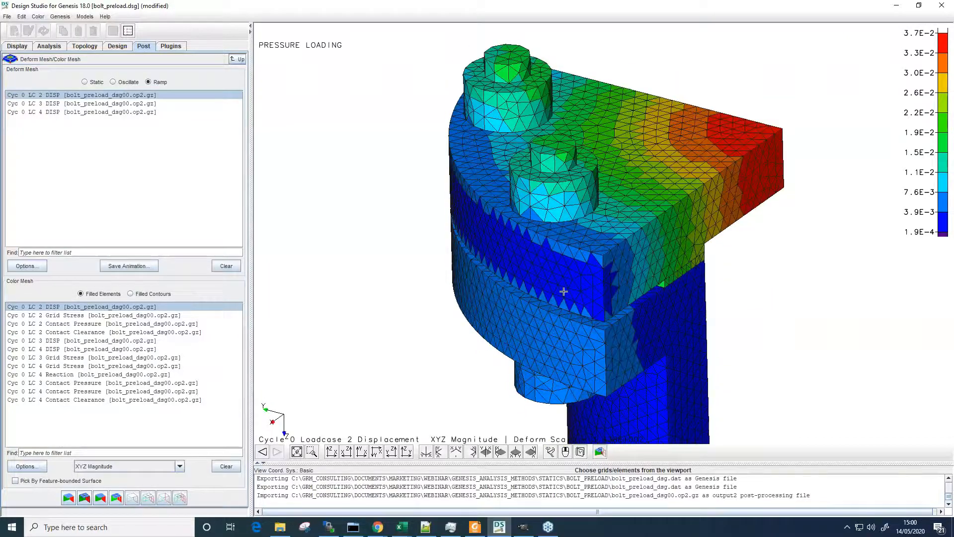
{"action": "middle_click_drag", "start_coordinate": [693, 271], "coordinate": [685, 211]}
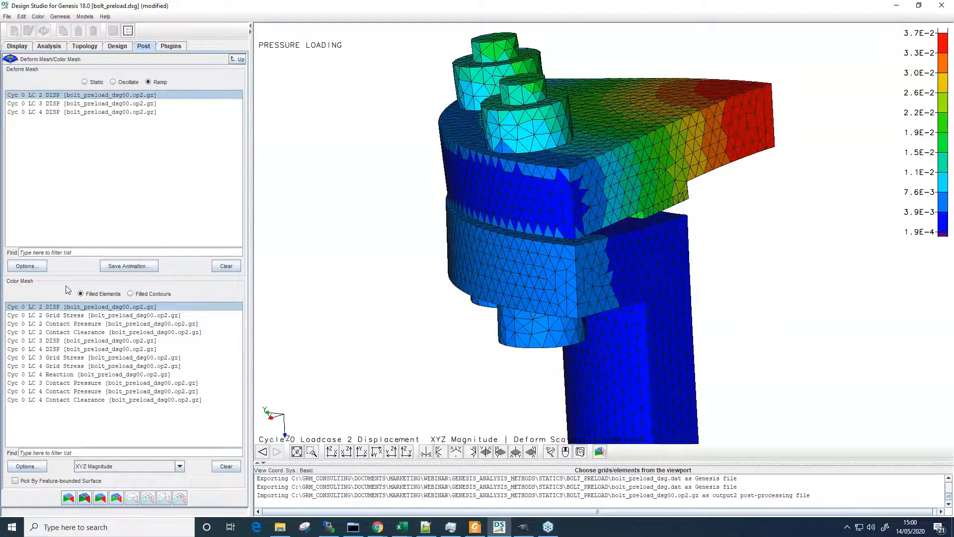
{"action": "left_click", "coordinate": [77, 341]}
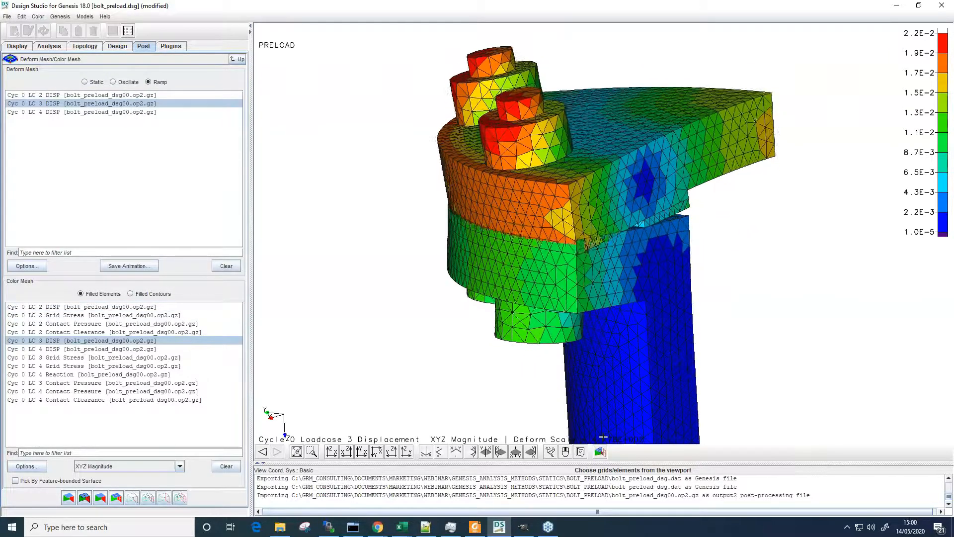
{"action": "mouse_move", "coordinate": [603, 436]}
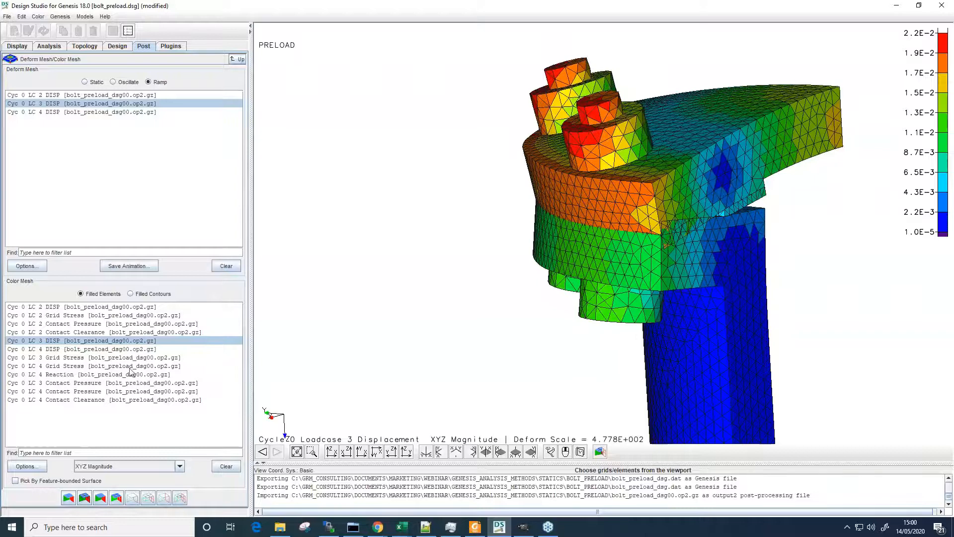
Review the loadcase 3 and 4 grid stresses as filled contours, check the loadcase 4 reaction, and leave the results display.
{"action": "left_click", "coordinate": [68, 357]}
{"action": "left_click", "coordinate": [161, 294]}
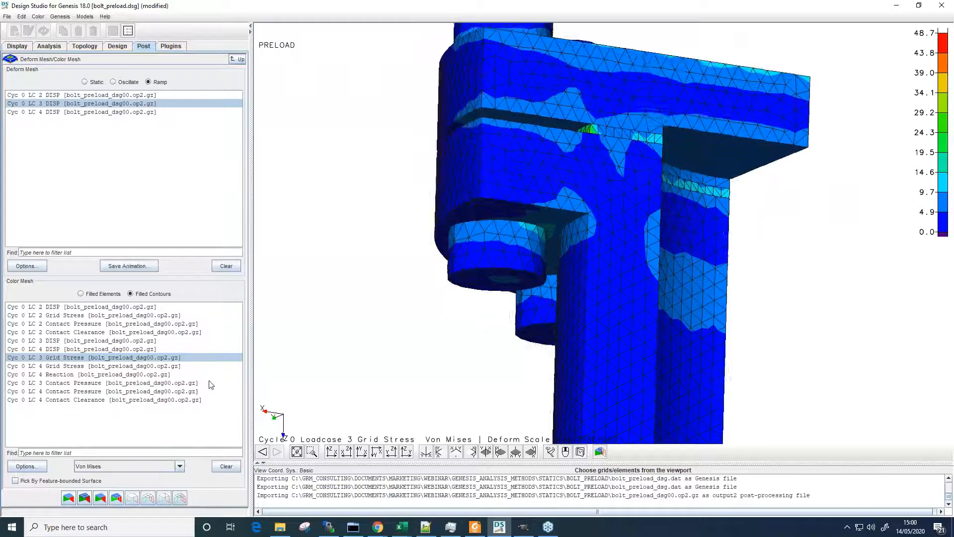
{"action": "left_click", "coordinate": [162, 366]}
{"action": "left_click_drag", "start_coordinate": [532, 222], "coordinate": [536, 263]}
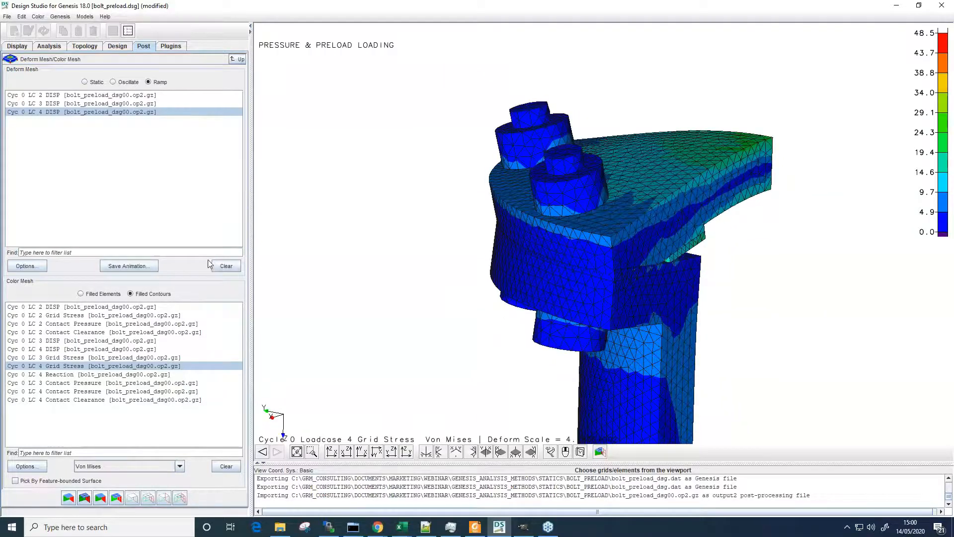
{"action": "left_click", "coordinate": [119, 375]}
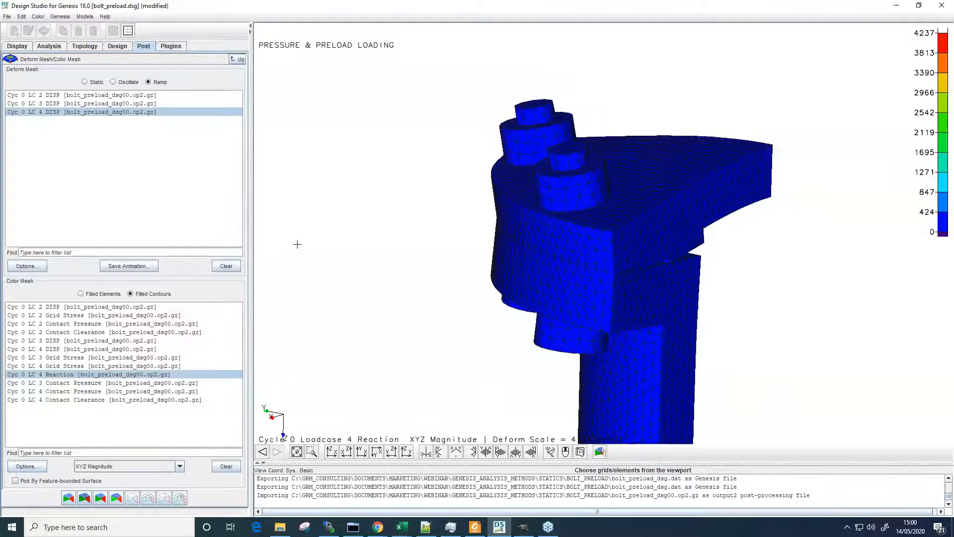
{"action": "left_click", "coordinate": [237, 59]}
{"action": "left_click_drag", "start_coordinate": [497, 233], "coordinate": [599, 350]}
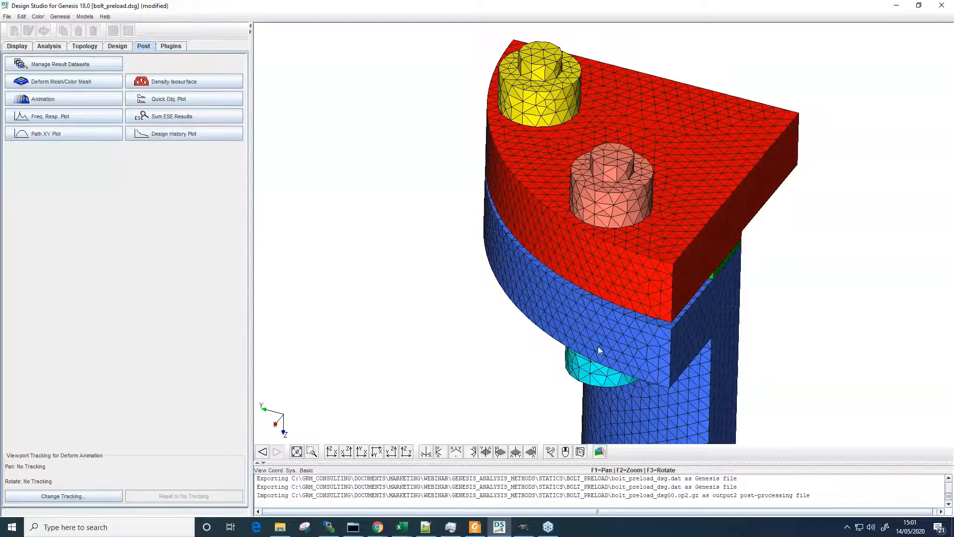
Edit the Preload loadcase so that its requested results include Reaction Force as Post output.
{"action": "left_click", "coordinate": [50, 46]}
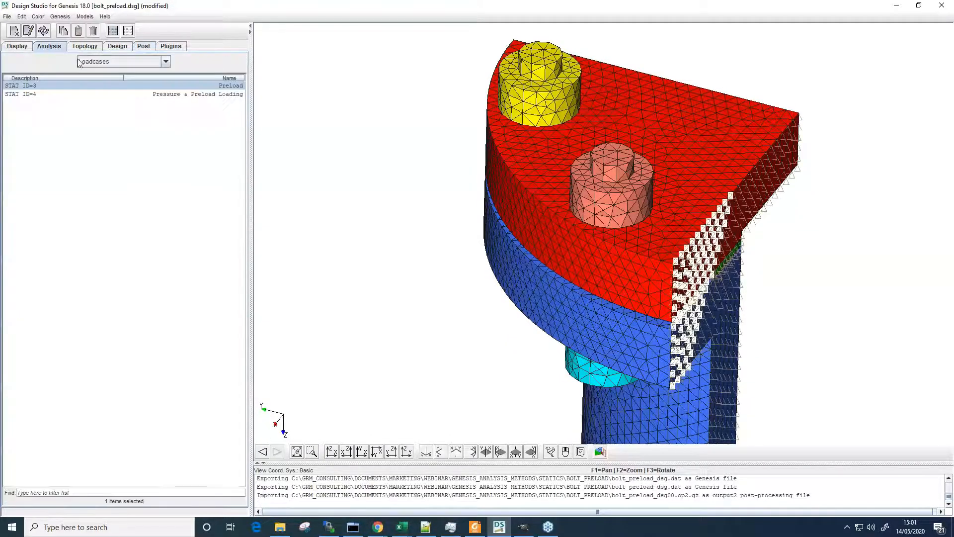
{"action": "double_click", "coordinate": [89, 88]}
{"action": "left_click", "coordinate": [104, 83]}
{"action": "left_click", "coordinate": [104, 83]}
{"action": "left_click", "coordinate": [104, 82]}
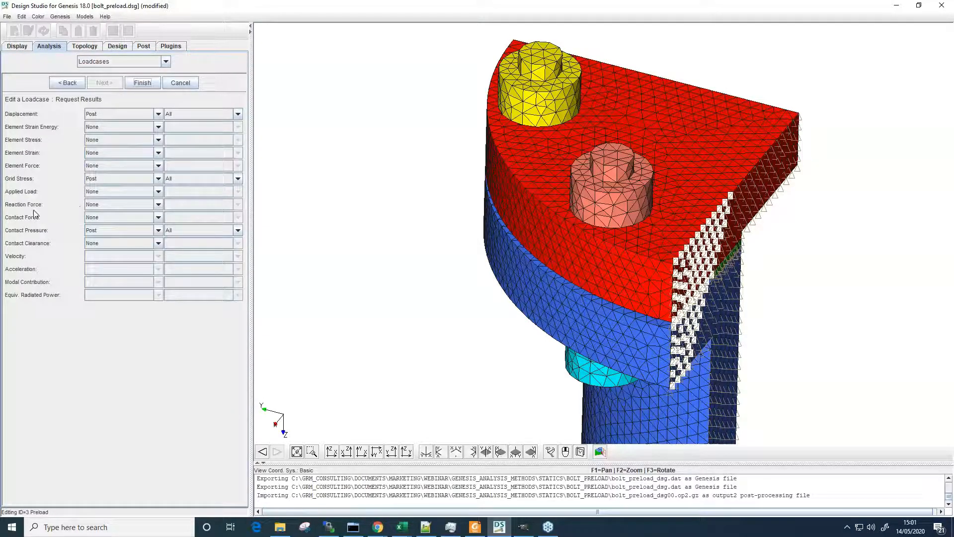
{"action": "left_click", "coordinate": [105, 205]}
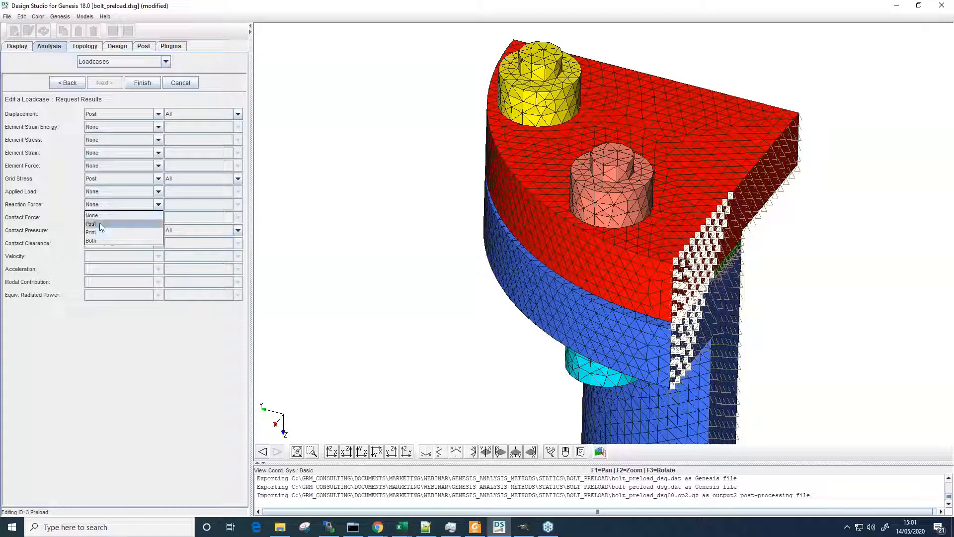
{"action": "left_click", "coordinate": [99, 224]}
{"action": "left_click", "coordinate": [146, 83]}
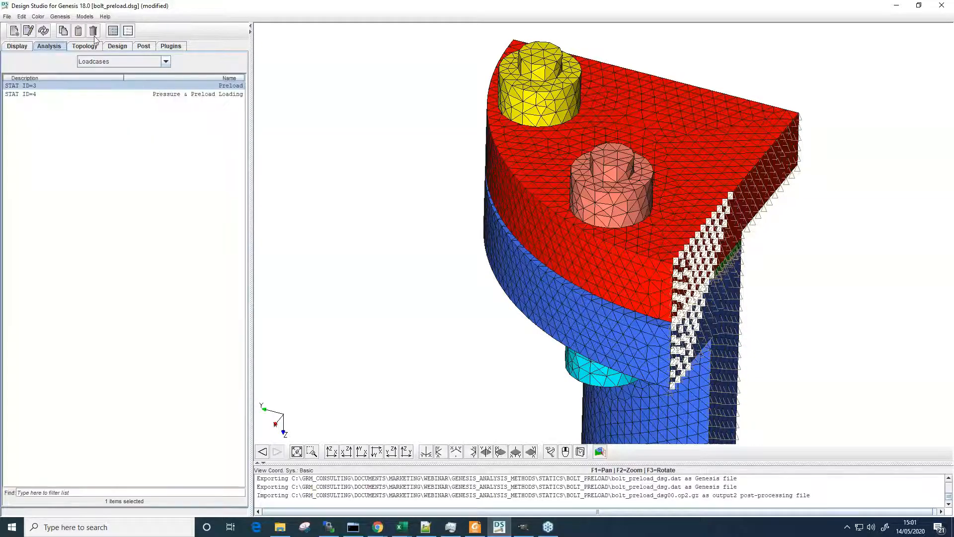
Run a single Genesis analysis, import the new bolt_preload_dsg00.op2.gz results and close the console output.
{"action": "left_click", "coordinate": [59, 17]}
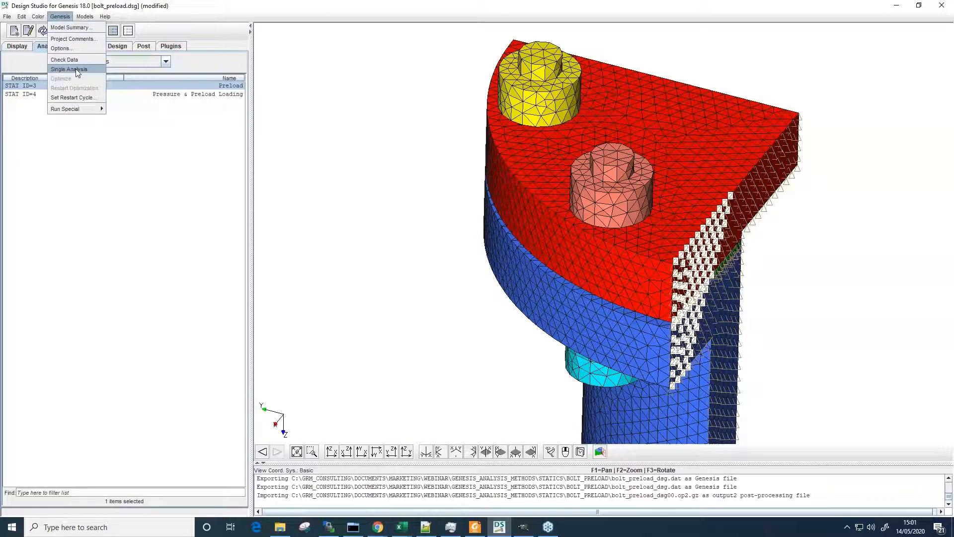
{"action": "left_click", "coordinate": [77, 70]}
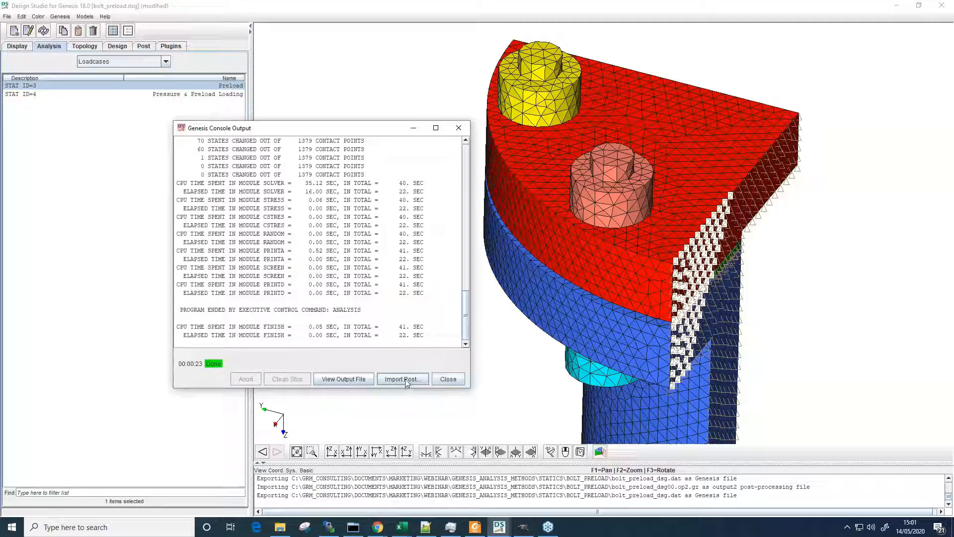
{"action": "left_click", "coordinate": [403, 378]}
{"action": "left_click", "coordinate": [396, 188]}
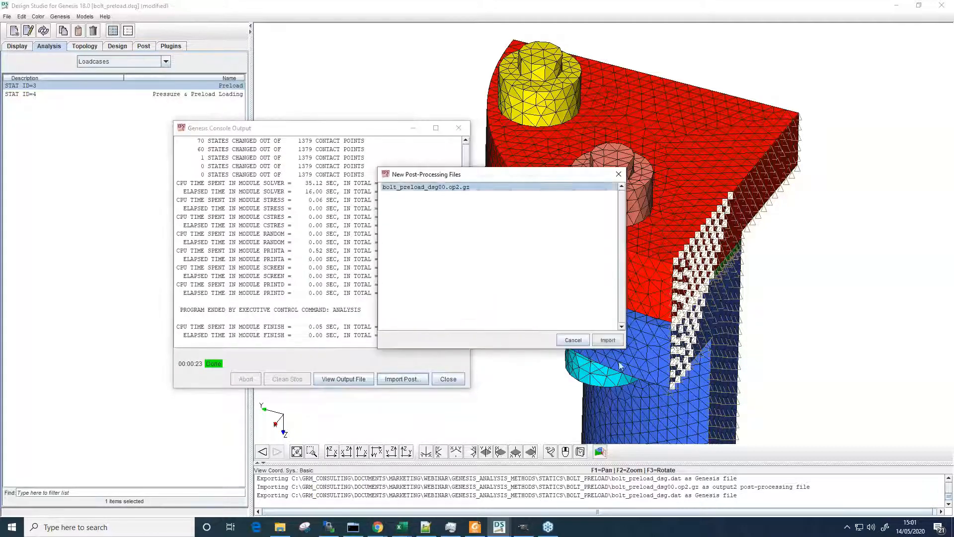
{"action": "left_click", "coordinate": [607, 340]}
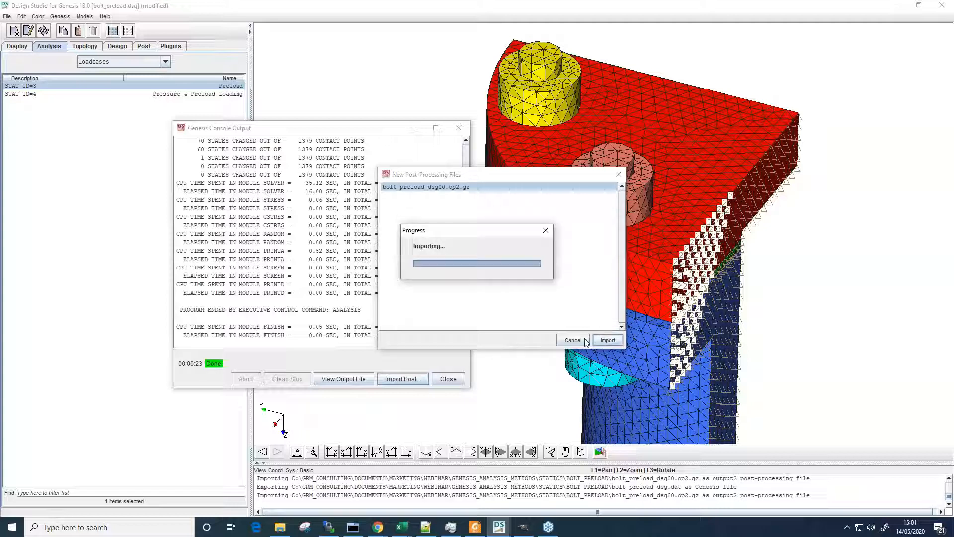
{"action": "left_click", "coordinate": [448, 378]}
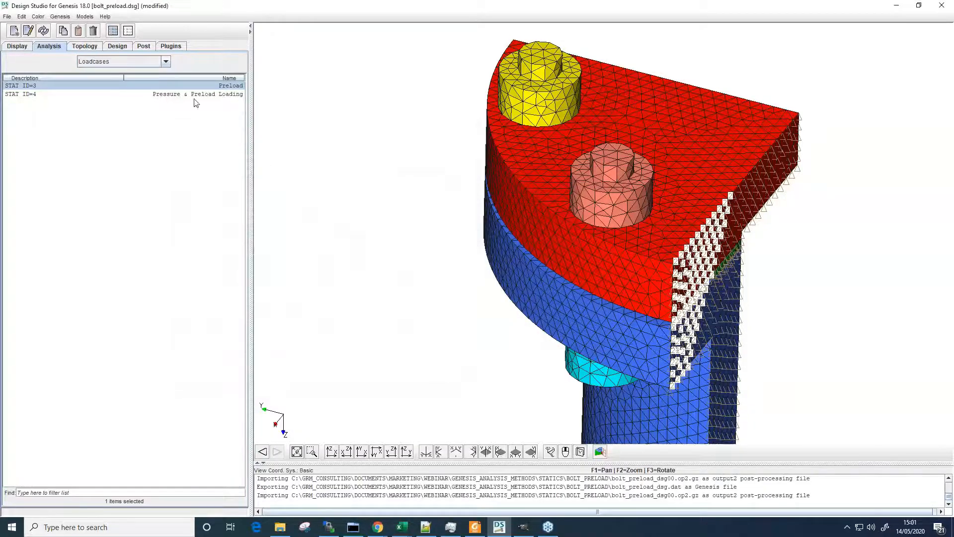
Delete the outdated first set of loadcase 3 and 4 result datasets, from LC 3 DISP to LC 4 Contact Clearance.
{"action": "left_click", "coordinate": [141, 48]}
{"action": "left_click", "coordinate": [102, 65]}
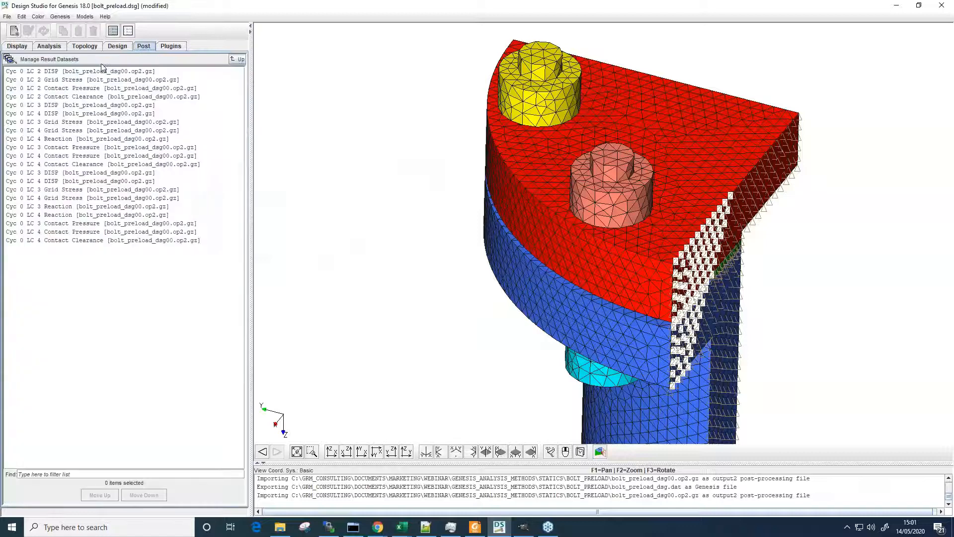
{"action": "left_click", "coordinate": [102, 72]}
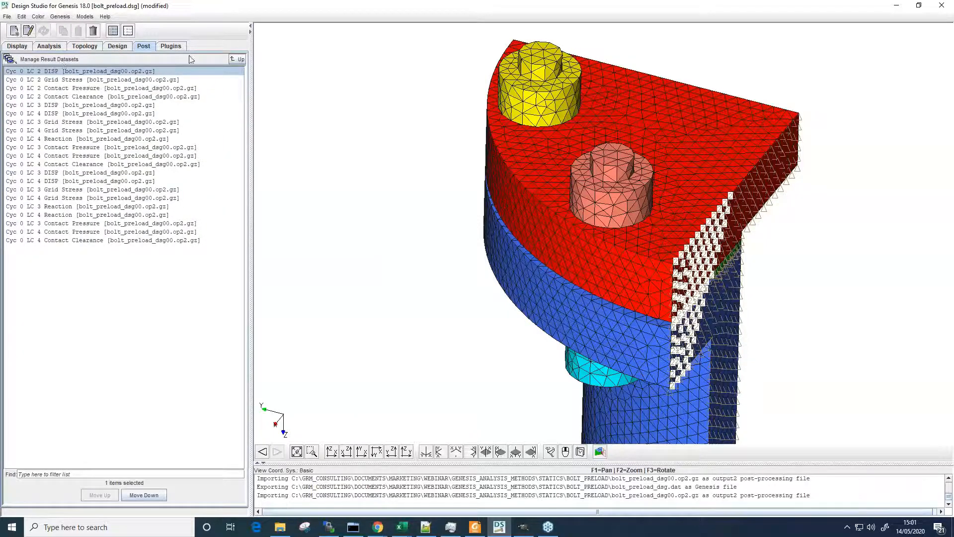
{"action": "left_click", "coordinate": [237, 59]}
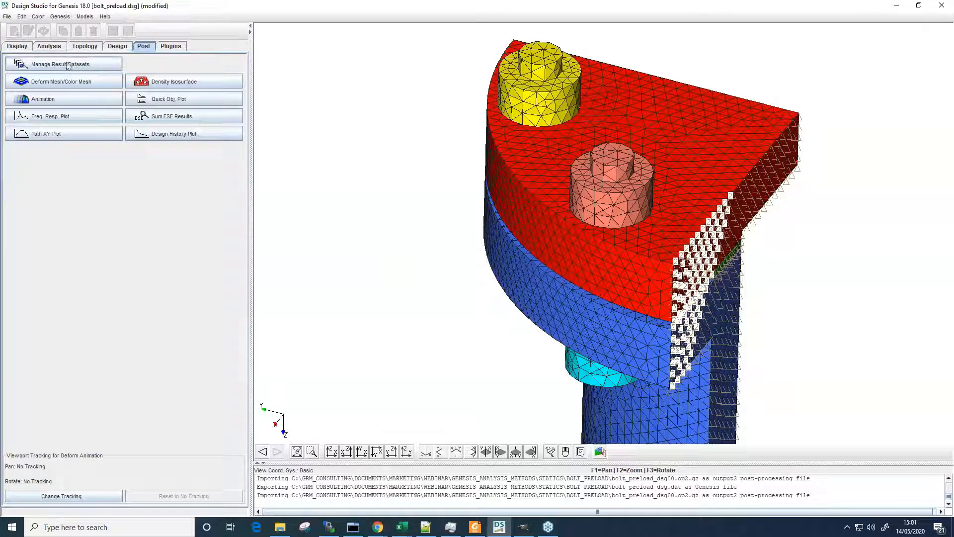
{"action": "left_click", "coordinate": [51, 66]}
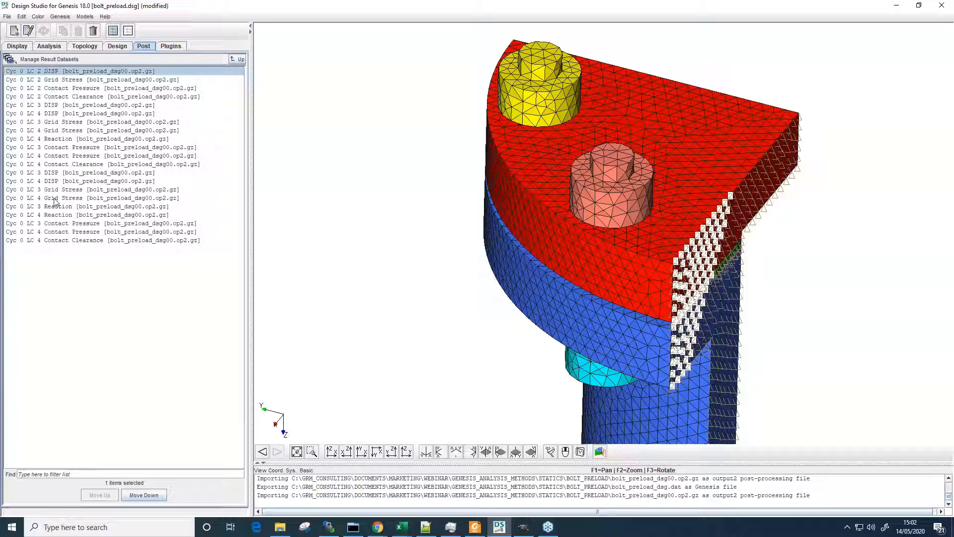
{"action": "left_click", "coordinate": [51, 175]}
{"action": "left_click", "coordinate": [59, 240], "text": "shift"}
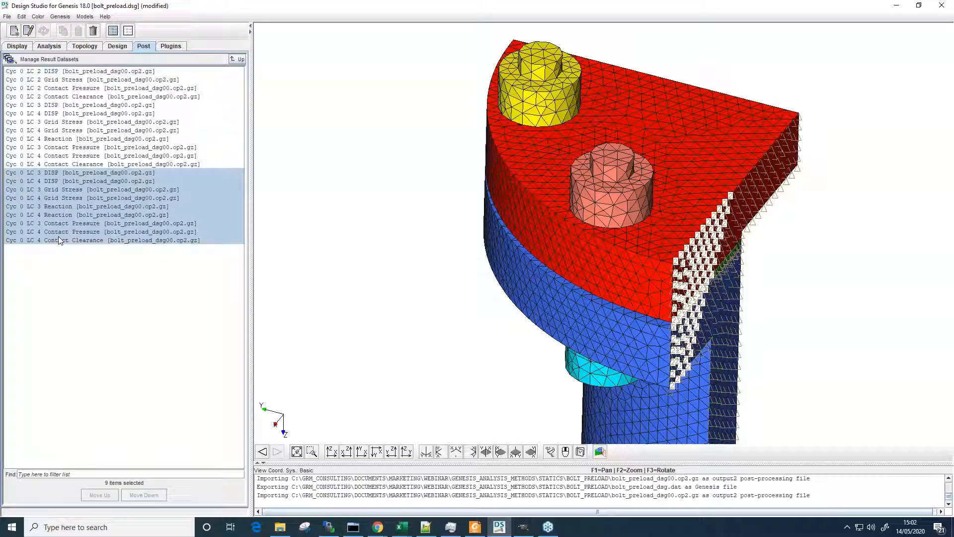
{"action": "left_click", "coordinate": [54, 166]}
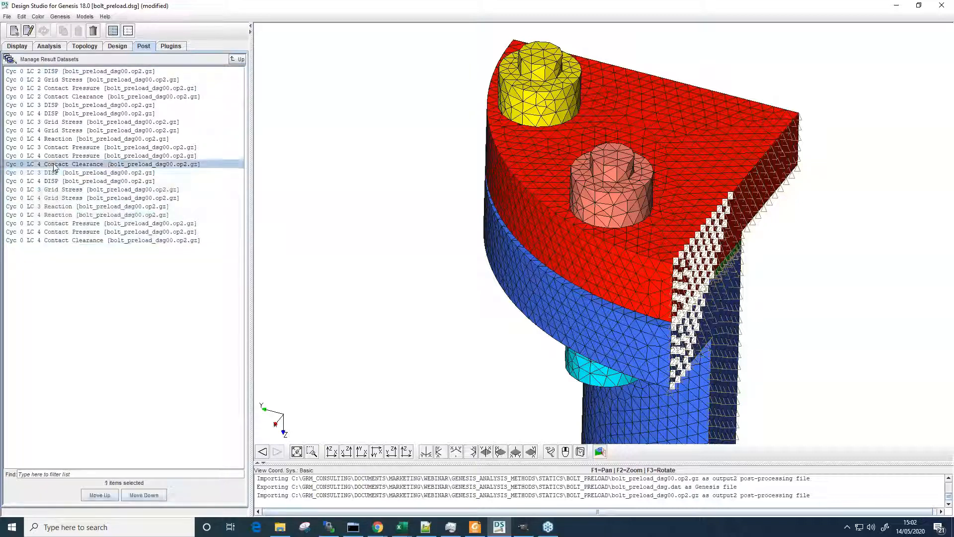
{"action": "left_click", "coordinate": [54, 106], "text": "shift"}
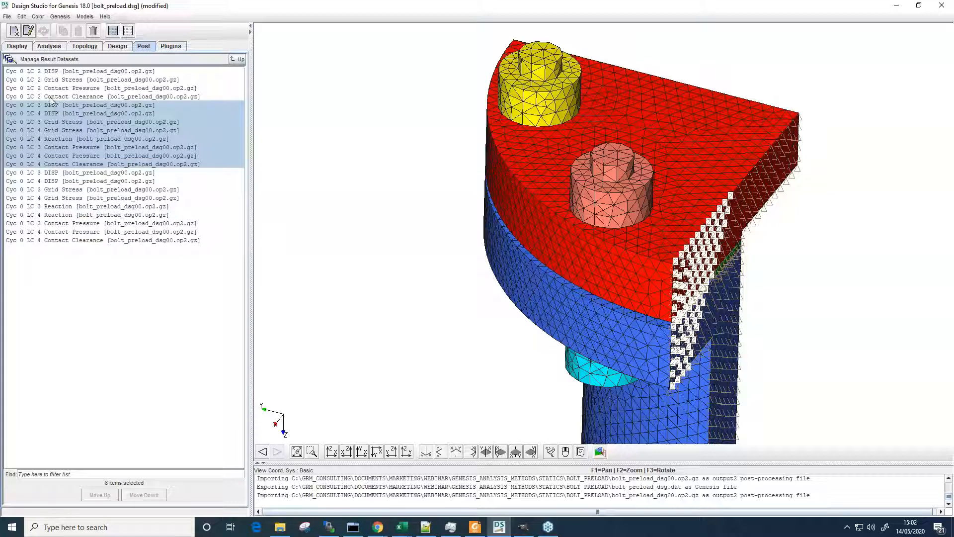
{"action": "left_click", "coordinate": [93, 31]}
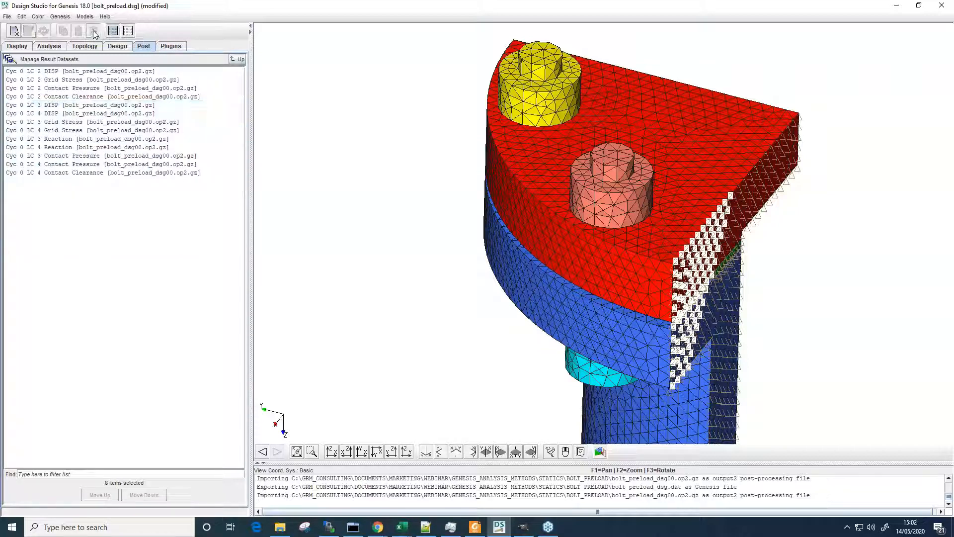
Plot the loadcase 3 reaction on the deformed mesh, keeping the XYZ Magnitude component.
{"action": "left_click", "coordinate": [237, 59]}
{"action": "left_click", "coordinate": [61, 81]}
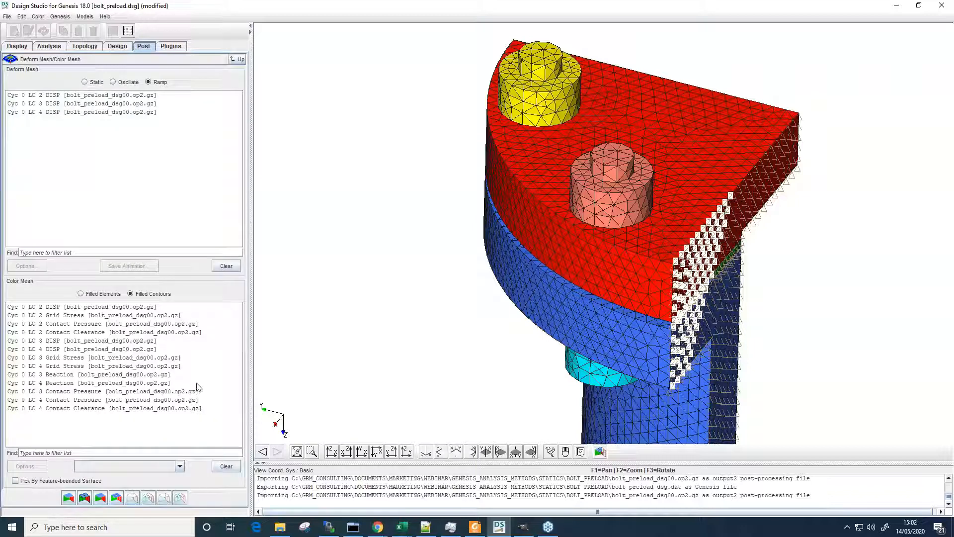
{"action": "left_click", "coordinate": [63, 375]}
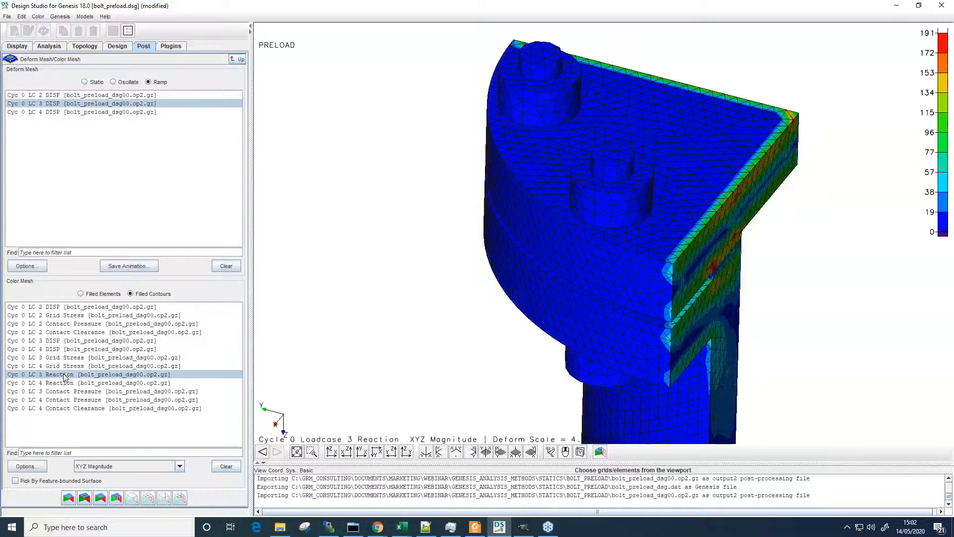
{"action": "left_click", "coordinate": [148, 471]}
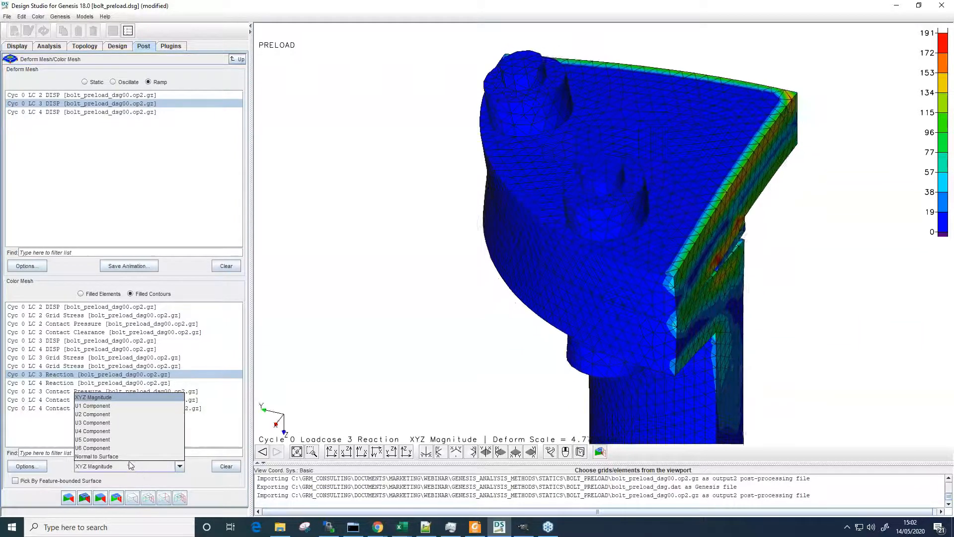
{"action": "left_click", "coordinate": [63, 378]}
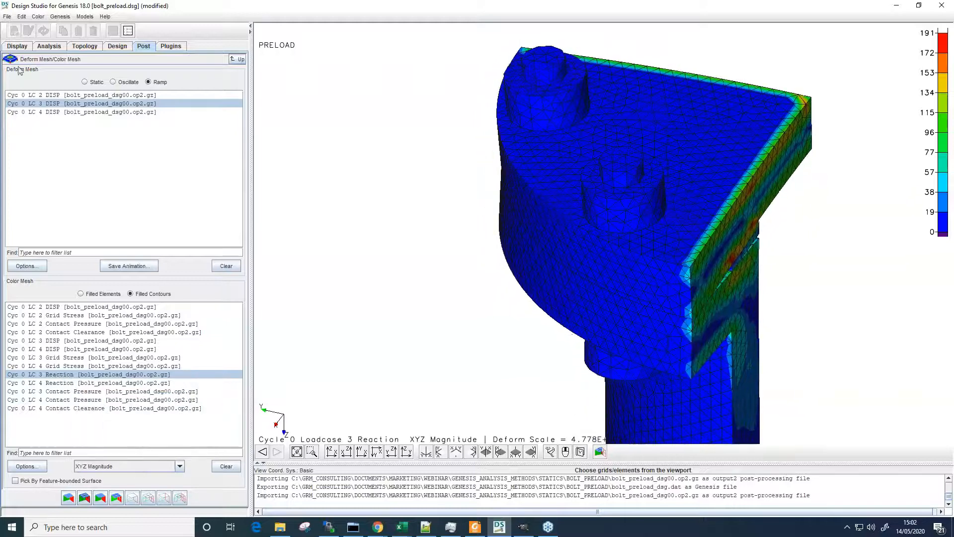
Hide the solid part groups PSOLID 1 to 7 and plot the loadcase 4 reaction on what remains of the bolts.
{"action": "left_click", "coordinate": [16, 46]}
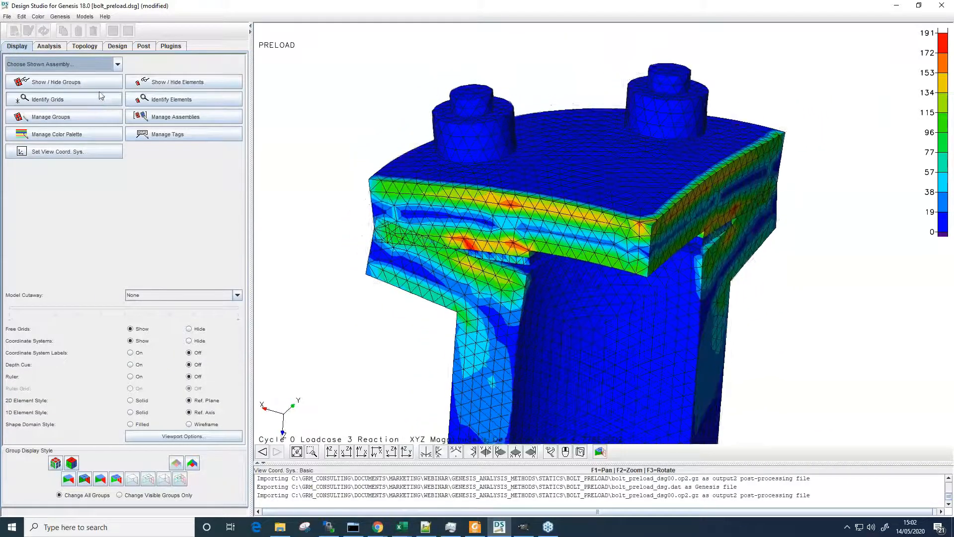
{"action": "left_click", "coordinate": [84, 82]}
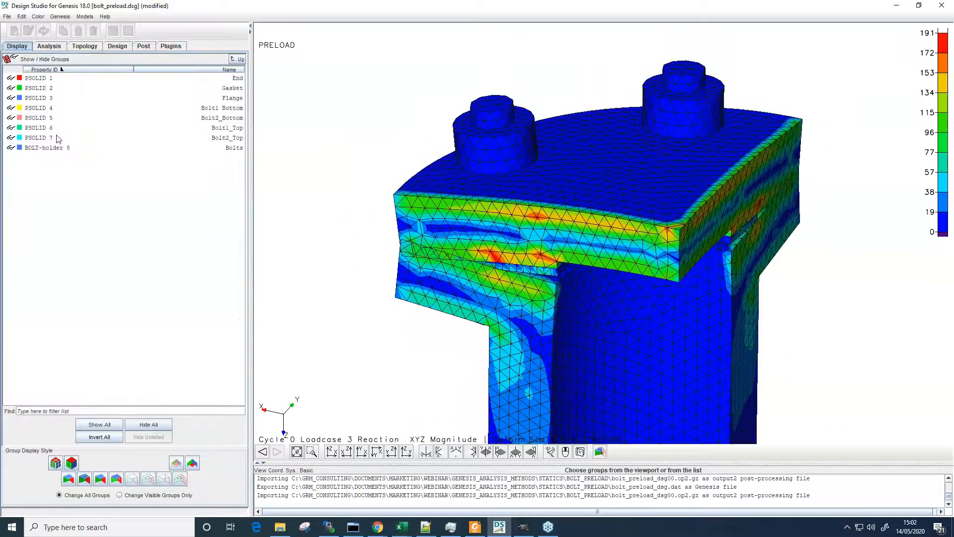
{"action": "left_click_drag", "start_coordinate": [43, 115], "coordinate": [45, 78]}
{"action": "left_click", "coordinate": [237, 59]}
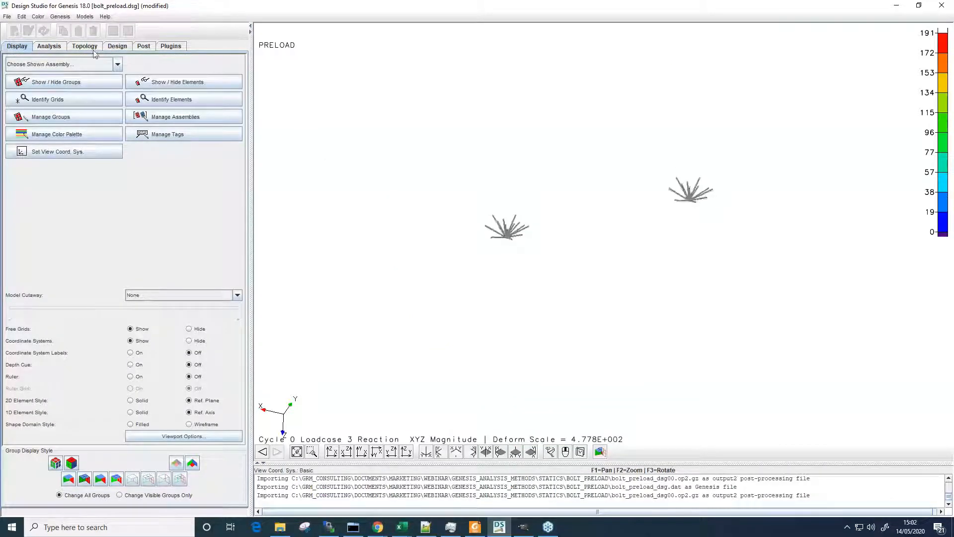
{"action": "left_click", "coordinate": [143, 47]}
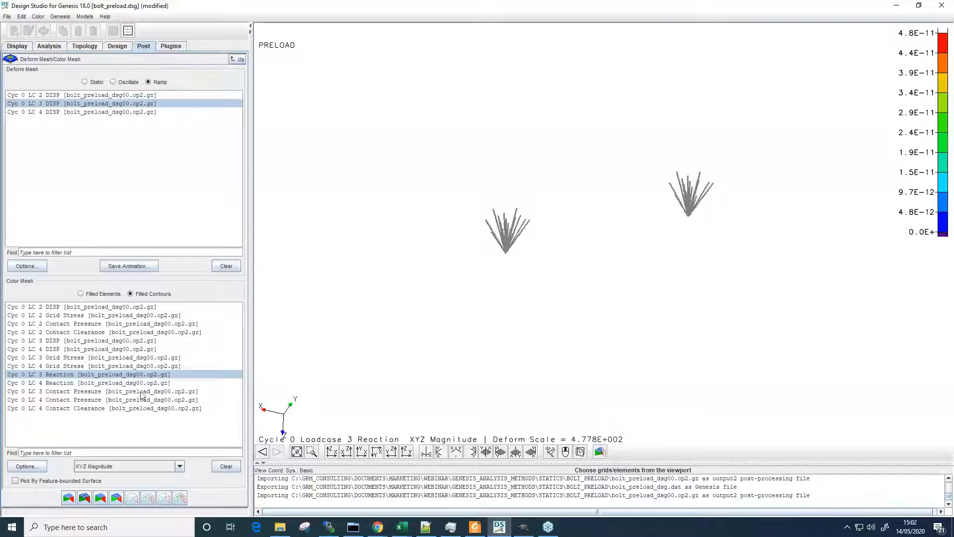
{"action": "left_click", "coordinate": [128, 383]}
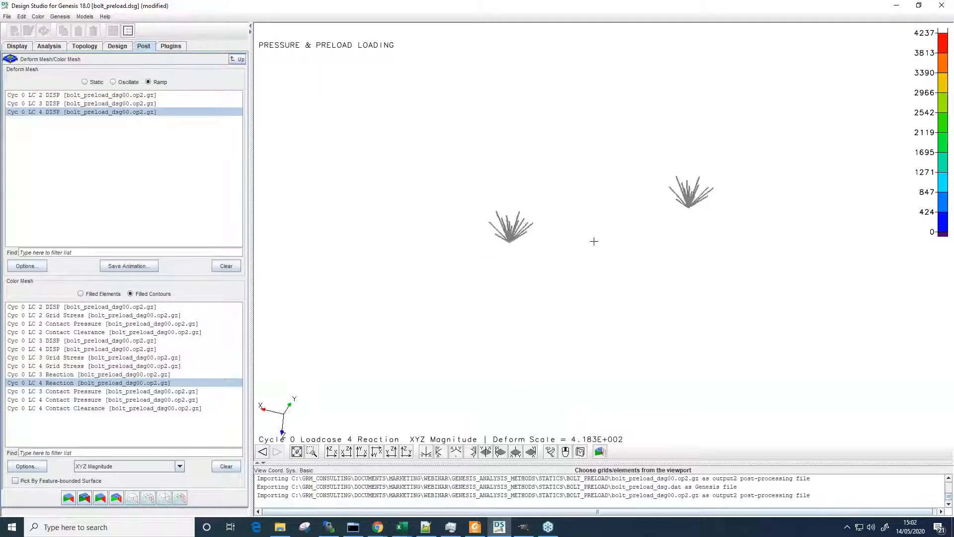
Set the deformed mesh display to Static and probe the loadcase 4 reaction at the nearer bolt's control grid.
{"action": "left_click", "coordinate": [94, 83]}
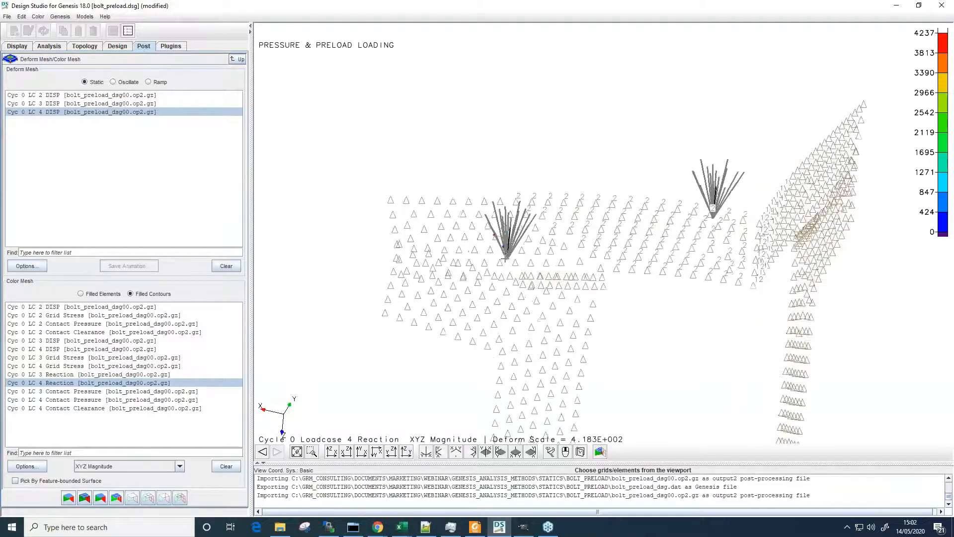
{"action": "scroll", "coordinate": [504, 258], "scroll_direction": "up", "scroll_amount": 3}
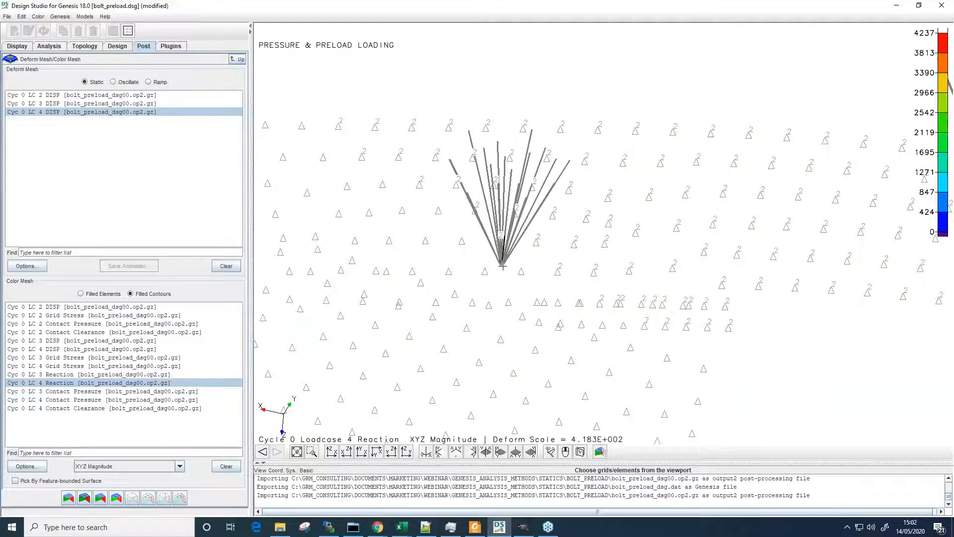
{"action": "mouse_move", "coordinate": [501, 265]}
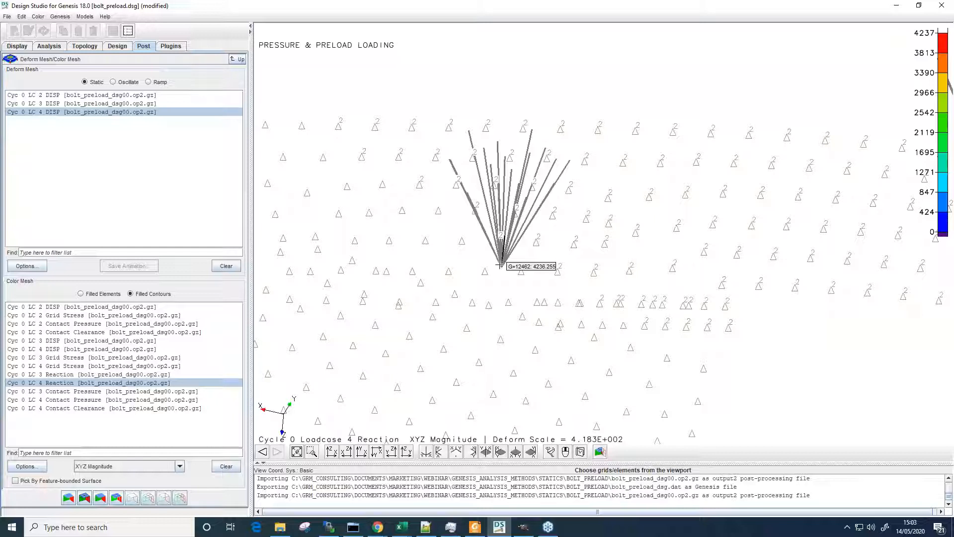
Duplicate the Pressure & Preload Loading loadcase.
{"action": "left_click", "coordinate": [238, 60]}
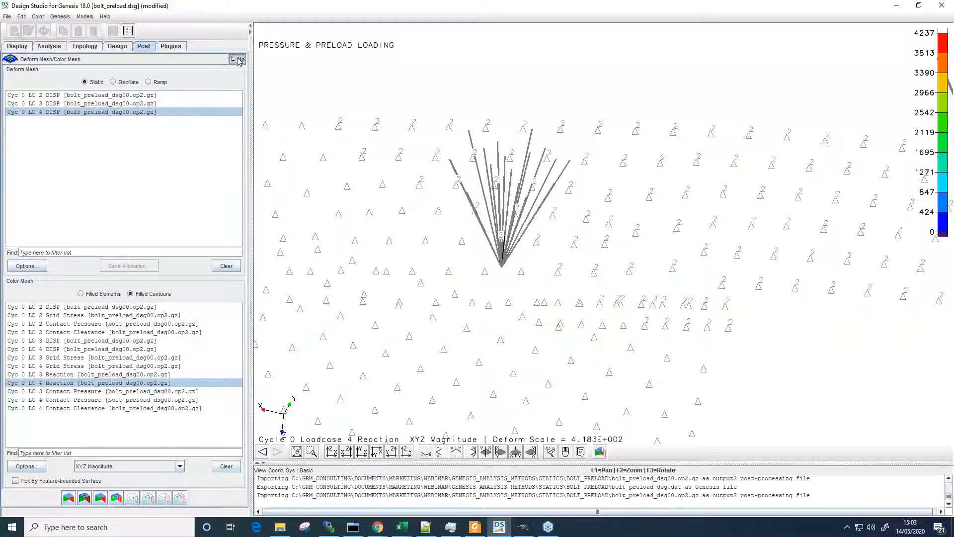
{"action": "left_click", "coordinate": [49, 45]}
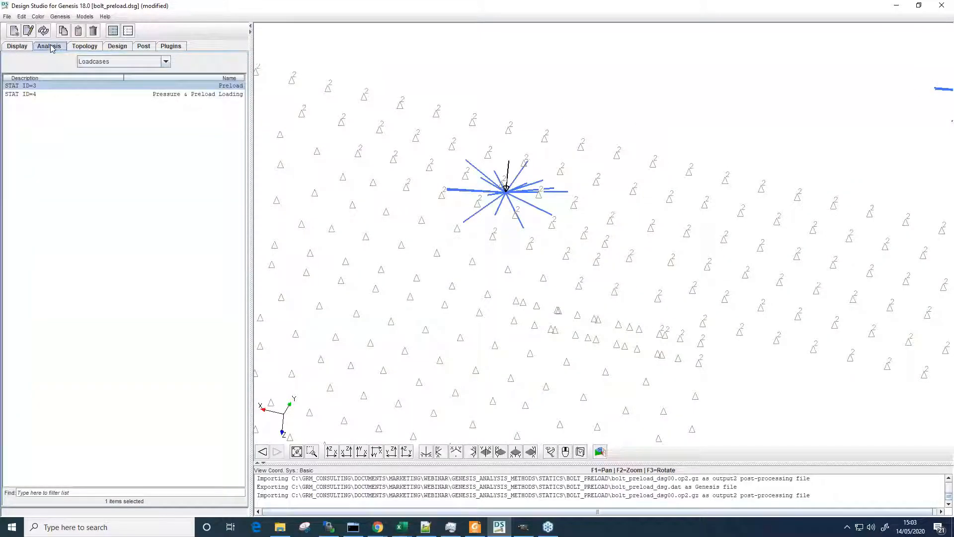
{"action": "left_click", "coordinate": [202, 94]}
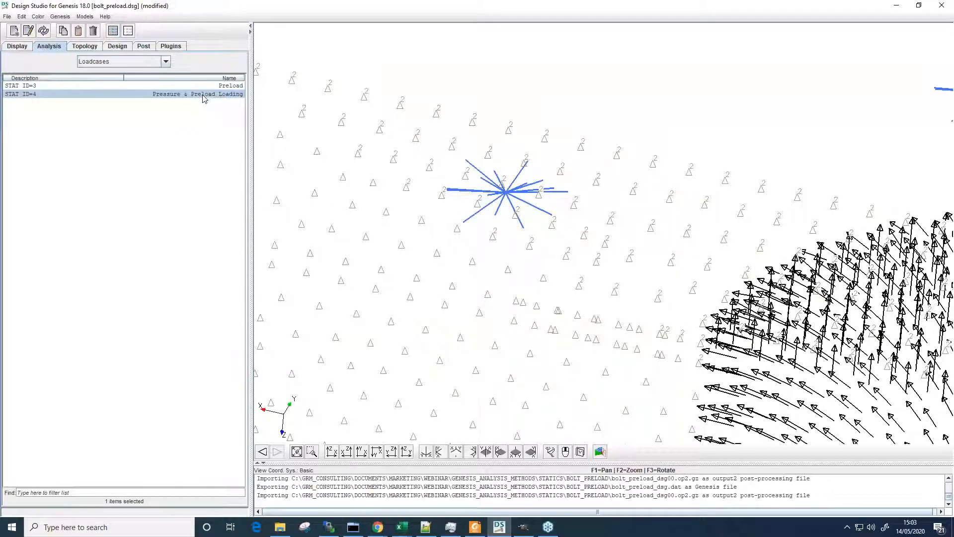
{"action": "key", "text": "ctrl+c"}
{"action": "left_click", "coordinate": [202, 102]}
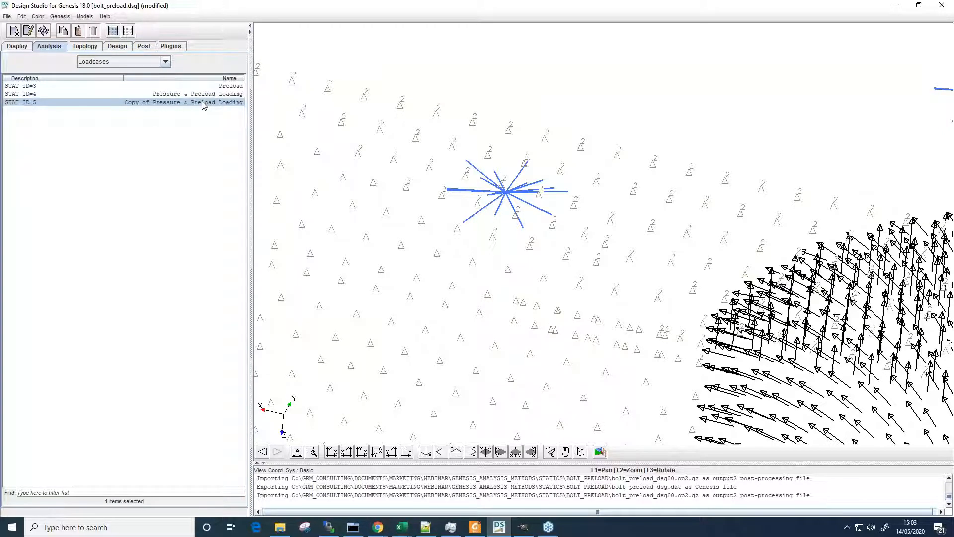
Rename the copied loadcase as Preload Only Loading, keeping its boundary conditions.
{"action": "double_click", "coordinate": [203, 103]}
{"action": "left_click", "coordinate": [75, 114]}
{"action": "key", "text": "shift+Home"}
{"action": "key", "text": "Delete"}
{"action": "key", "text": "ctrl+Right"}
{"action": "type", "text": "ONly"}
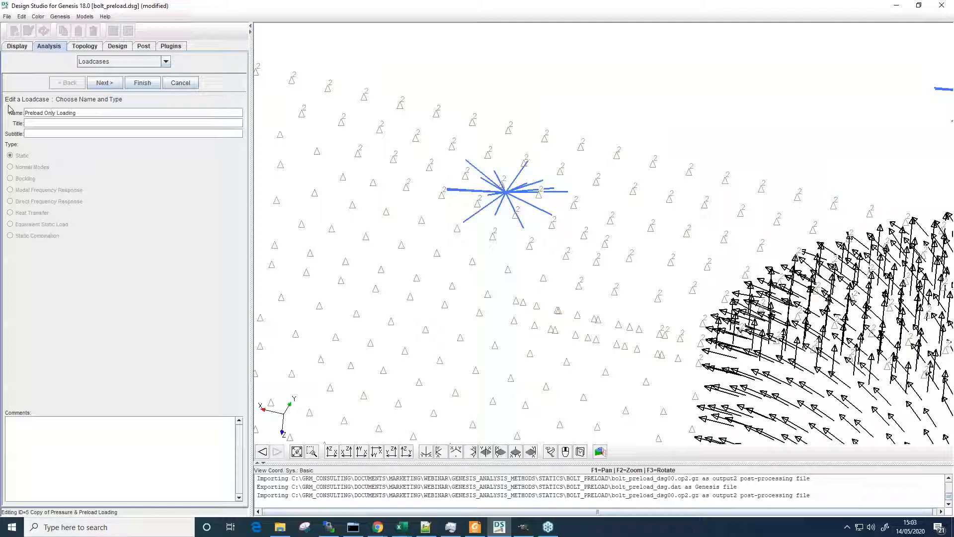
{"action": "left_click", "coordinate": [105, 83]}
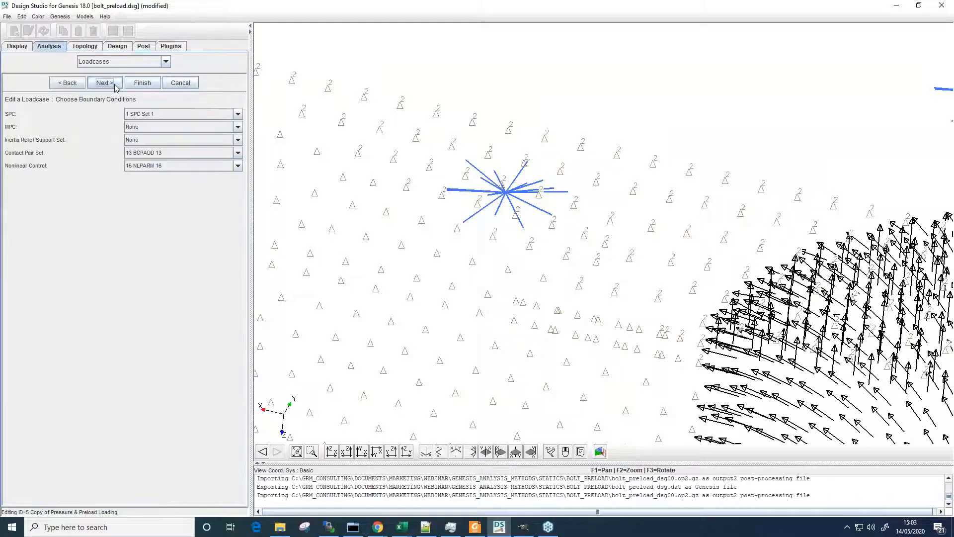
{"action": "left_click", "coordinate": [151, 84]}
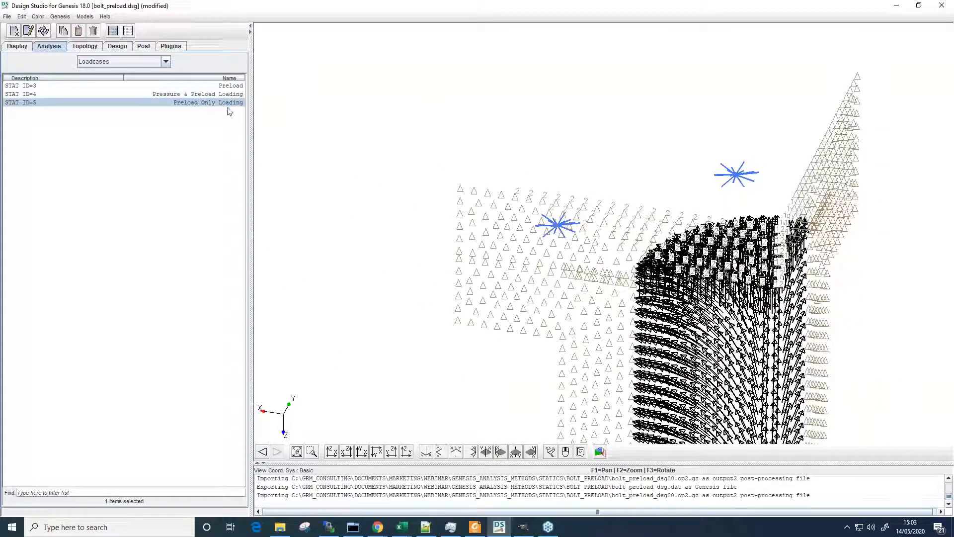
Set the load set of the Preload Only Loading loadcase to None, keeping 3 Preload as its bolt preload loadcase.
{"action": "double_click", "coordinate": [212, 103]}
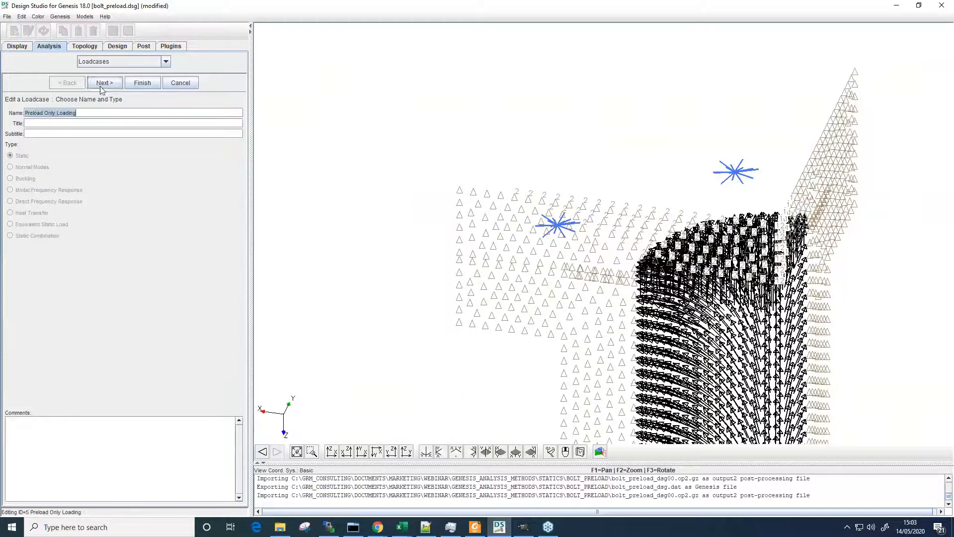
{"action": "left_click", "coordinate": [103, 83]}
{"action": "left_click", "coordinate": [110, 85]}
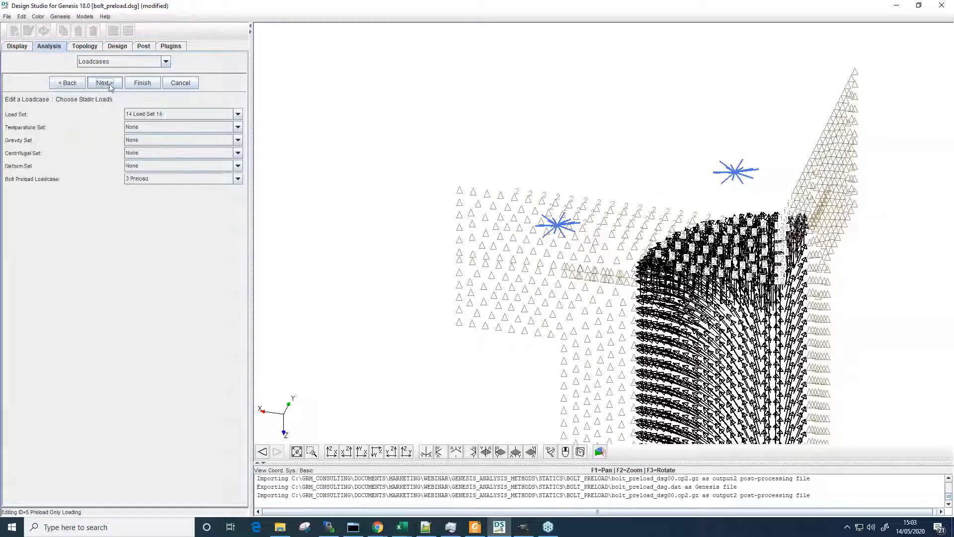
{"action": "left_click", "coordinate": [140, 114]}
{"action": "left_click", "coordinate": [140, 125]}
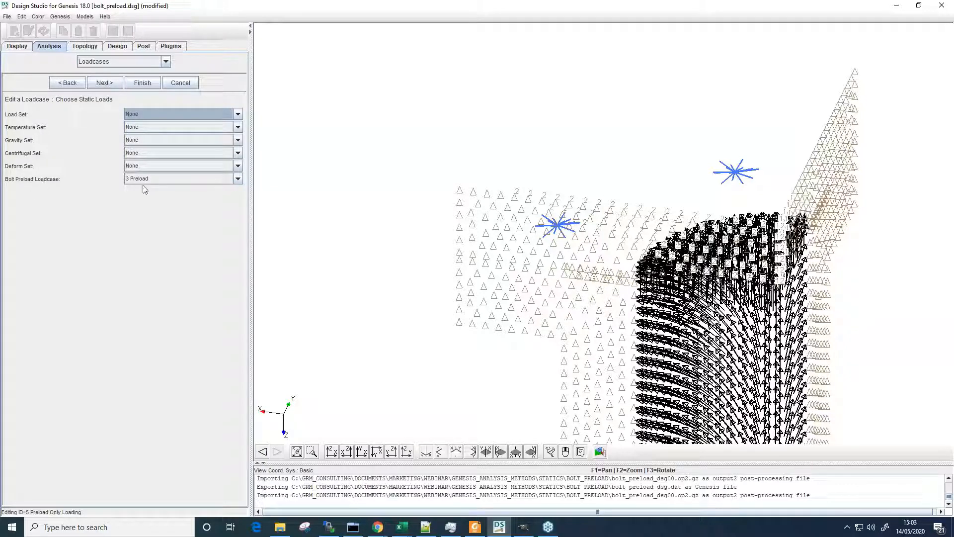
{"action": "left_click", "coordinate": [141, 83]}
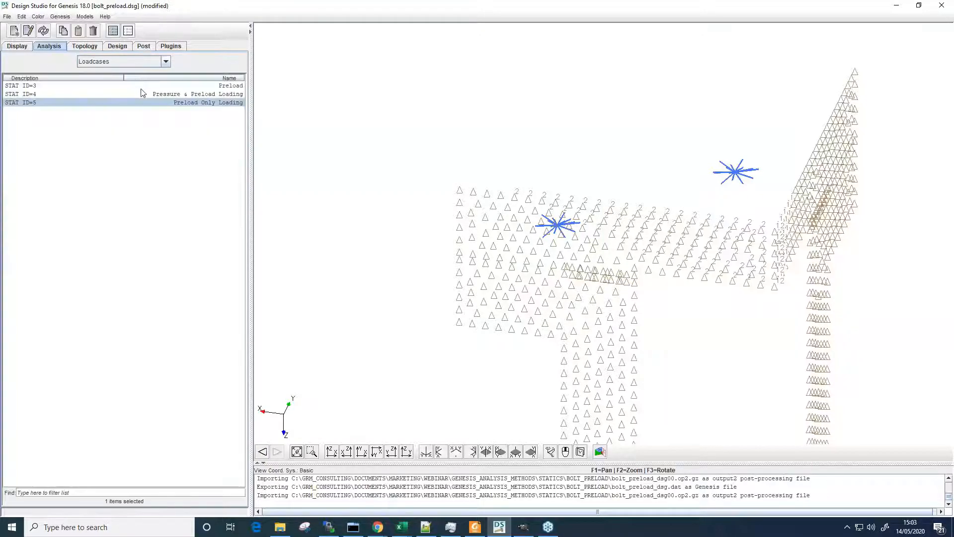
Run a Genesis analysis with the added loadcase, import the bolt_preload_dsg00.op2.gz results and close the console output.
{"action": "left_click", "coordinate": [60, 16]}
{"action": "left_click", "coordinate": [69, 71]}
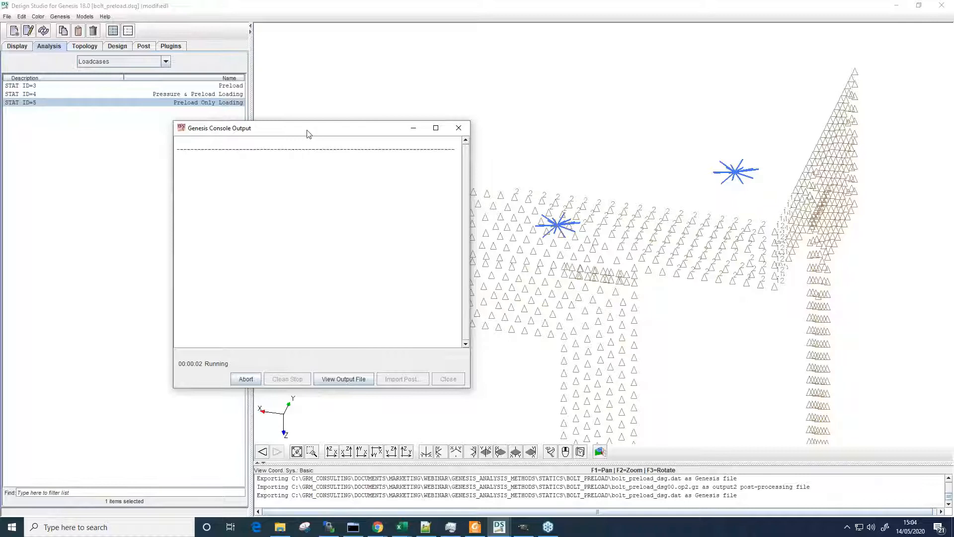
{"action": "left_click_drag", "start_coordinate": [306, 133], "coordinate": [521, 103]}
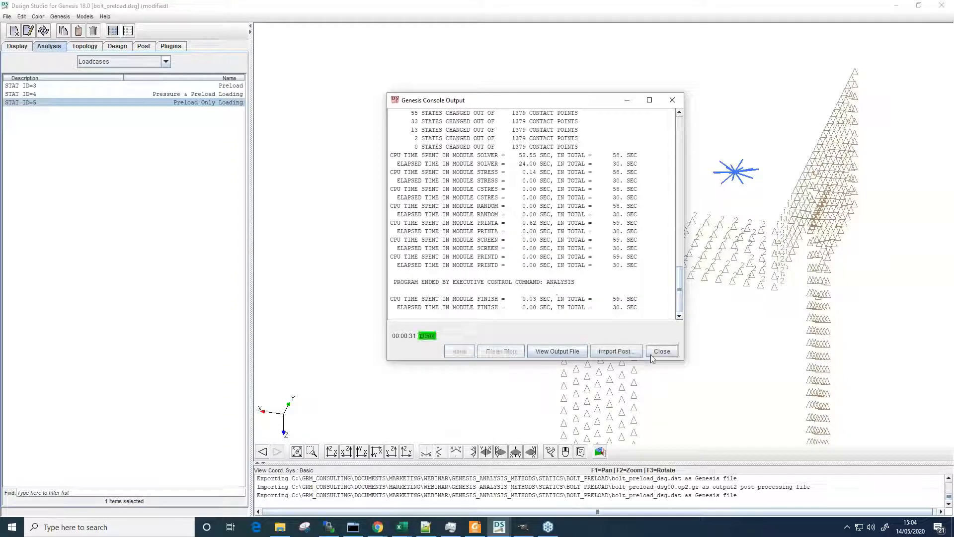
{"action": "left_click", "coordinate": [615, 350]}
{"action": "left_click", "coordinate": [466, 188]}
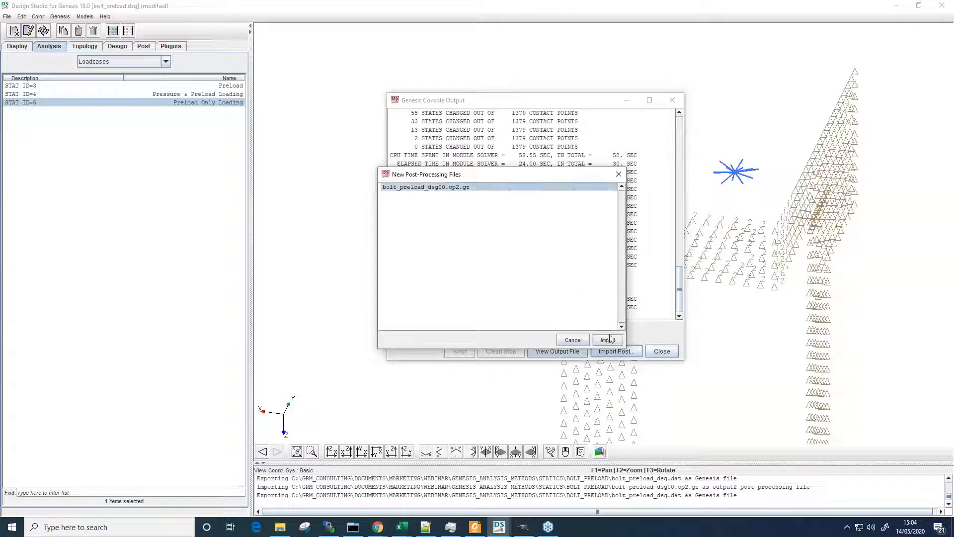
{"action": "left_click", "coordinate": [607, 340]}
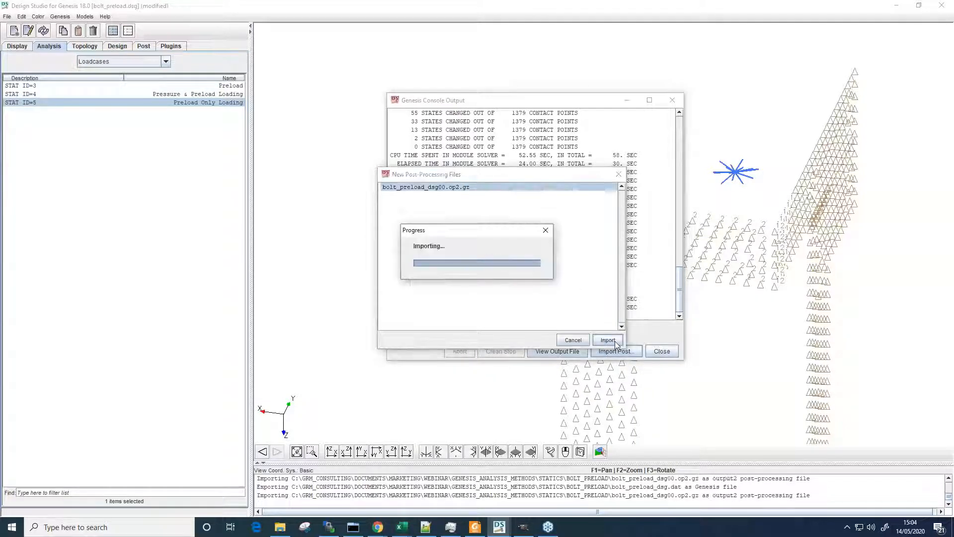
{"action": "left_click", "coordinate": [667, 352]}
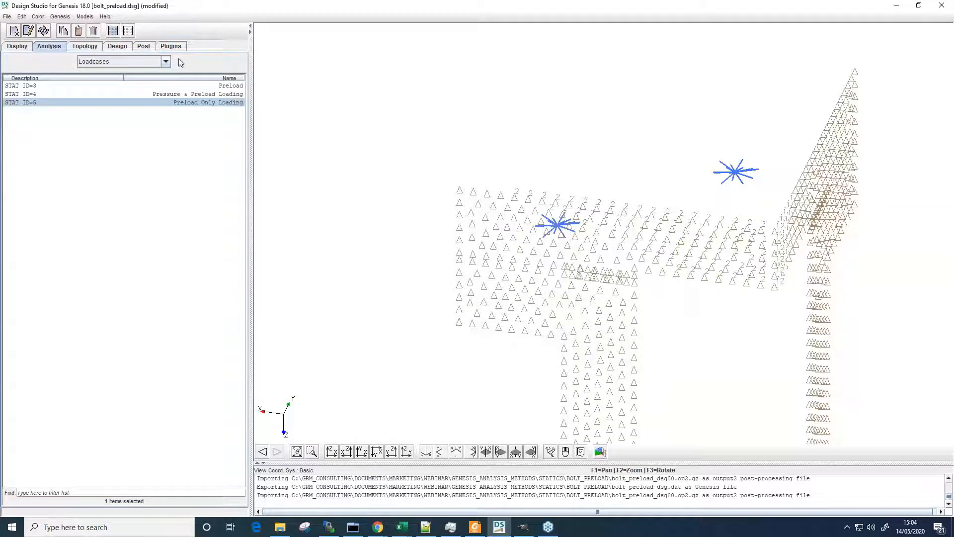
Plot the loadcase 5 reaction, probe both bolt control grids, and compare it with the latest loadcase 4 reaction plot.
{"action": "left_click", "coordinate": [128, 32]}
{"action": "left_click", "coordinate": [143, 45]}
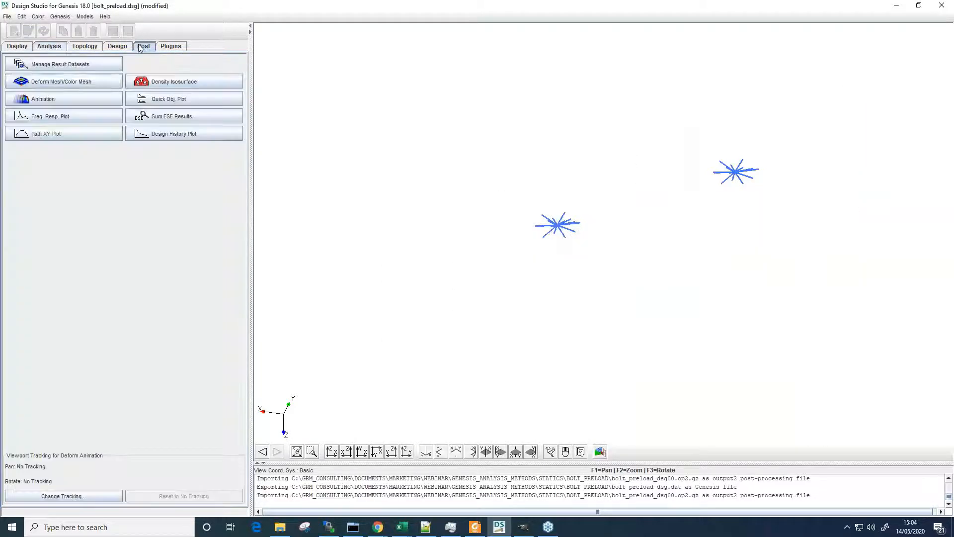
{"action": "left_click", "coordinate": [107, 81]}
{"action": "scroll", "coordinate": [164, 378], "scroll_direction": "up", "scroll_amount": 1}
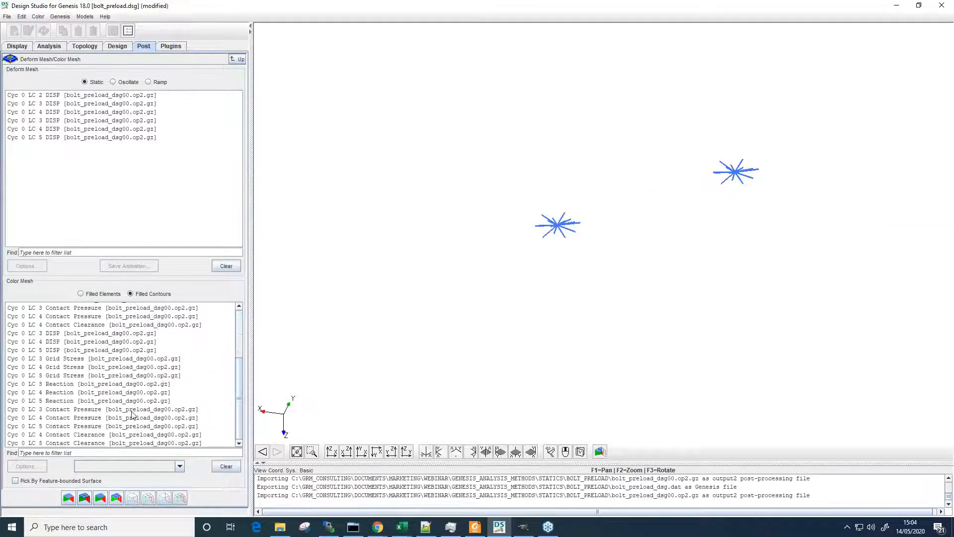
{"action": "left_click", "coordinate": [59, 401]}
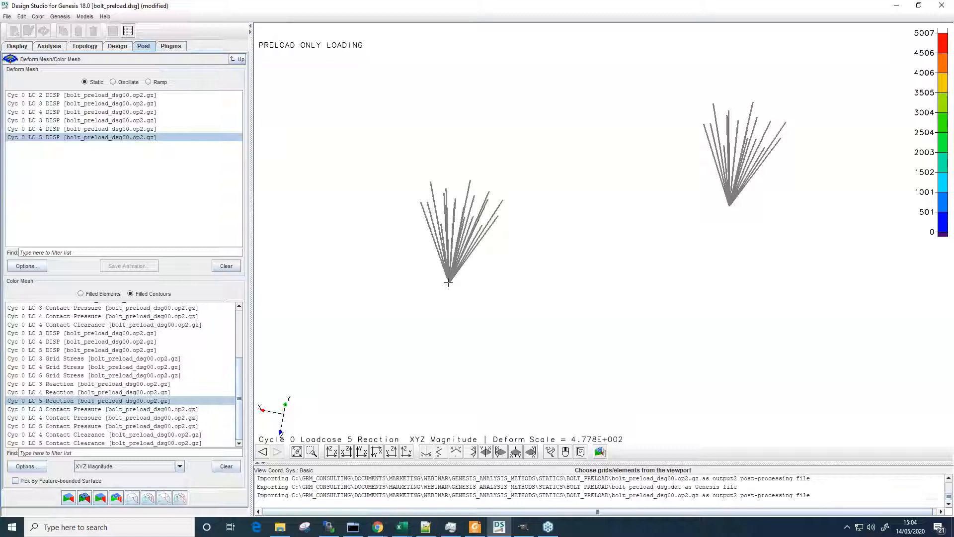
{"action": "mouse_move", "coordinate": [448, 282]}
{"action": "mouse_move", "coordinate": [730, 204]}
{"action": "left_click", "coordinate": [133, 393]}
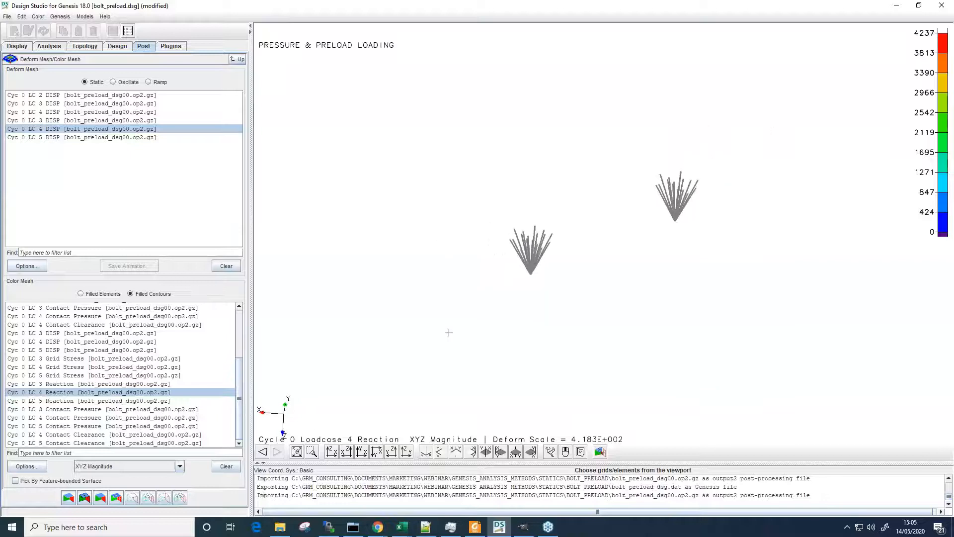
Leave the result plot and show all property groups of the model again.
{"action": "left_click", "coordinate": [240, 59]}
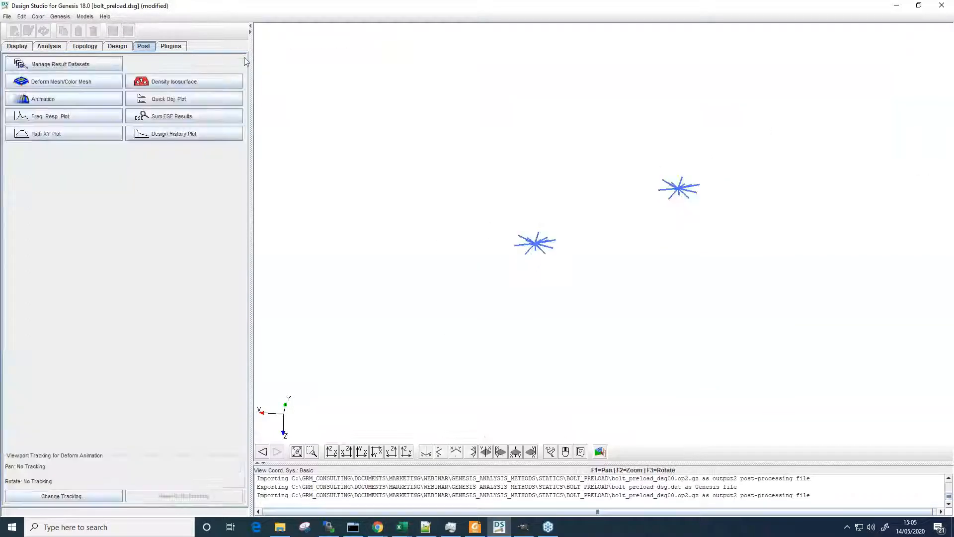
{"action": "left_click", "coordinate": [15, 46]}
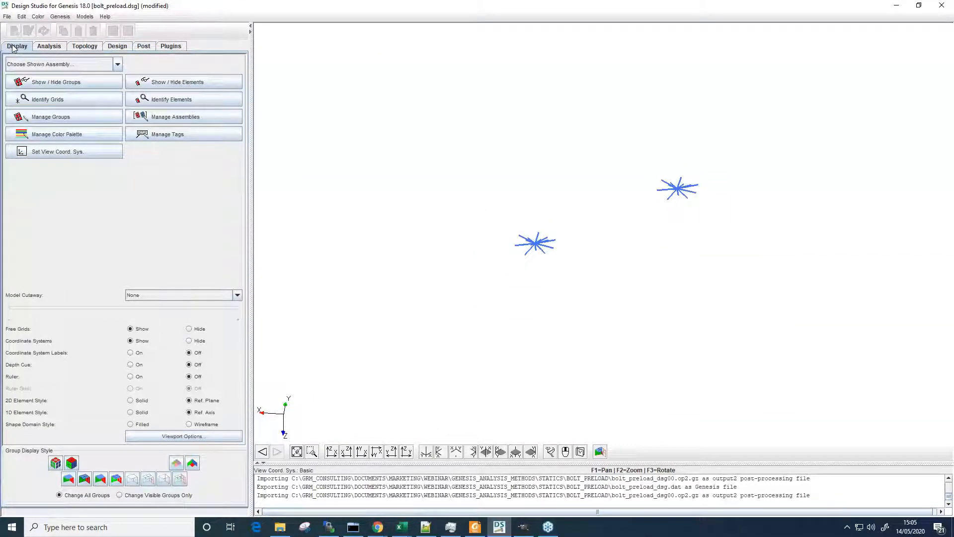
{"action": "left_click", "coordinate": [39, 83]}
{"action": "left_click", "coordinate": [111, 424]}
{"action": "mouse_move", "coordinate": [438, 247]}
{"action": "middle_mouse_down"}
{"action": "mouse_move", "coordinate": [430, 240]}
{"action": "mouse_move", "coordinate": [434, 262]}
{"action": "middle_mouse_up"}
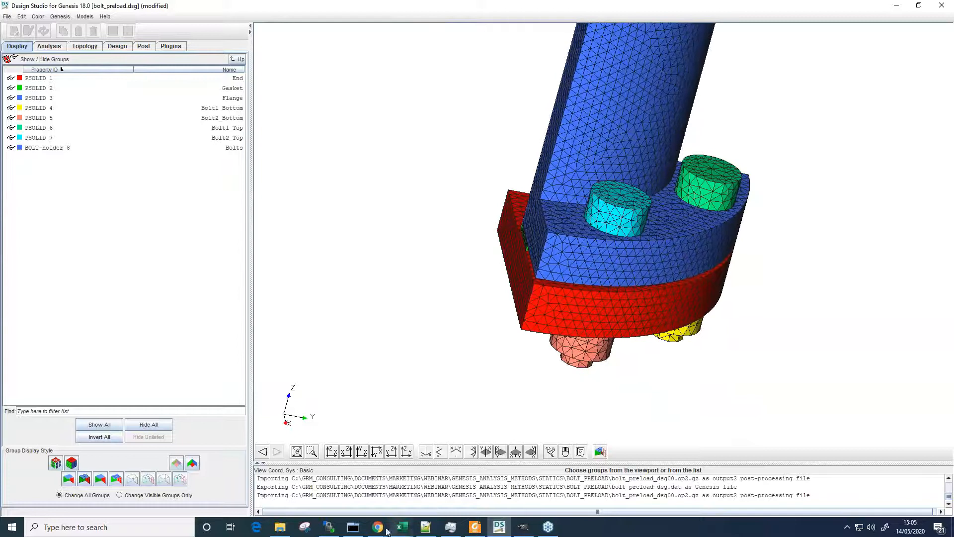
Switch to the GENESIS_Analysis presentation in Chrome and advance to slide 15 on bolt definition and measuring bolt tension.
{"action": "mouse_move", "coordinate": [387, 528]}
{"action": "left_click", "coordinate": [396, 484]}
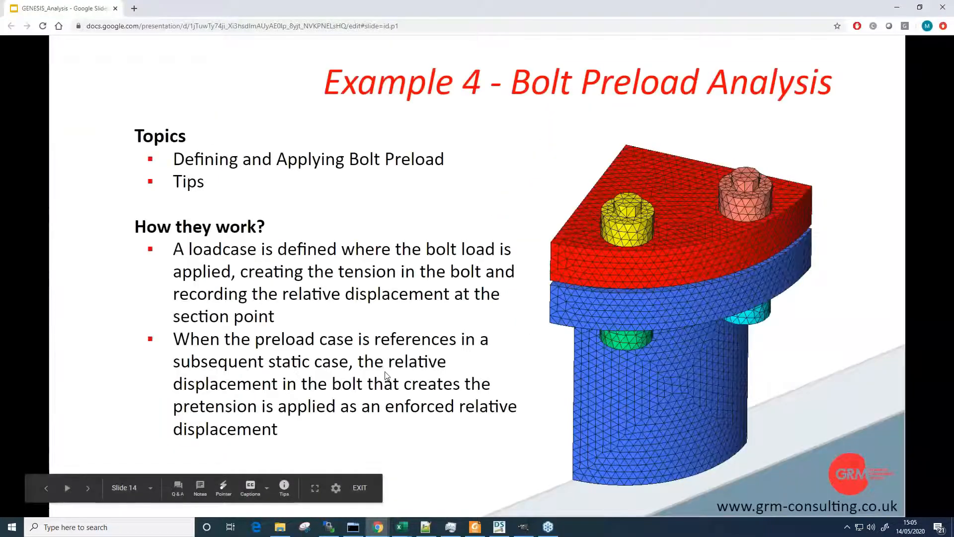
{"action": "left_click", "coordinate": [431, 292]}
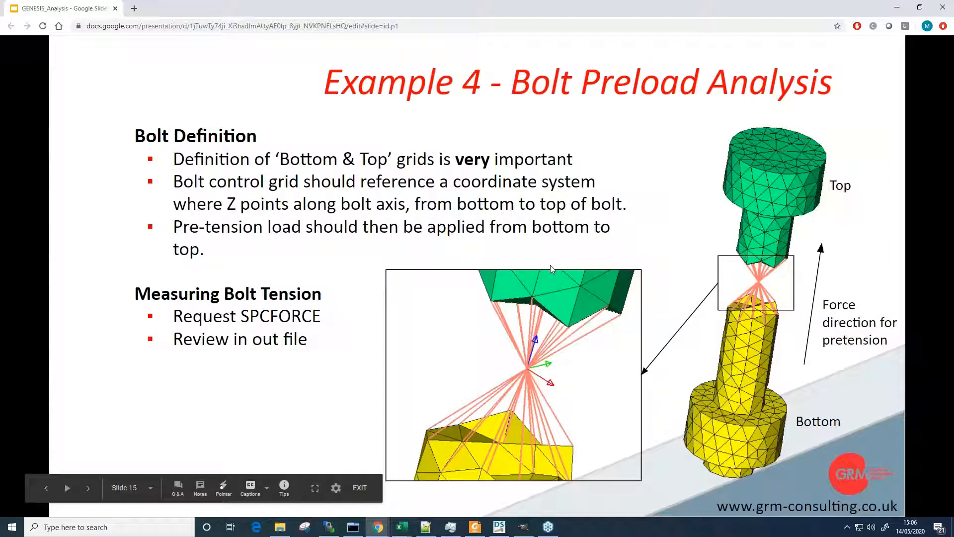
Return to Design Studio for Genesis and close the bolt_preload model without saving its changes.
{"action": "left_click", "coordinate": [499, 527]}
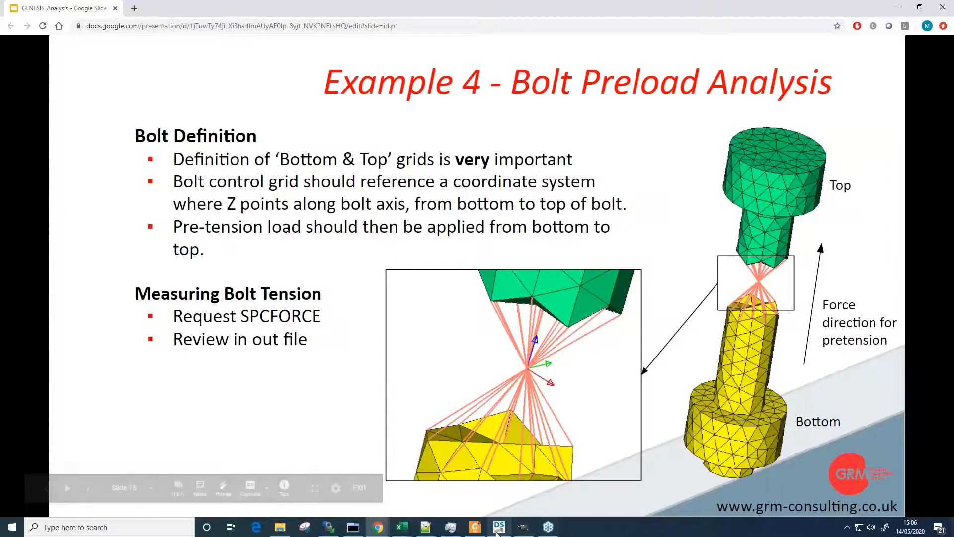
{"action": "left_click", "coordinate": [7, 16]}
{"action": "left_click", "coordinate": [18, 44]}
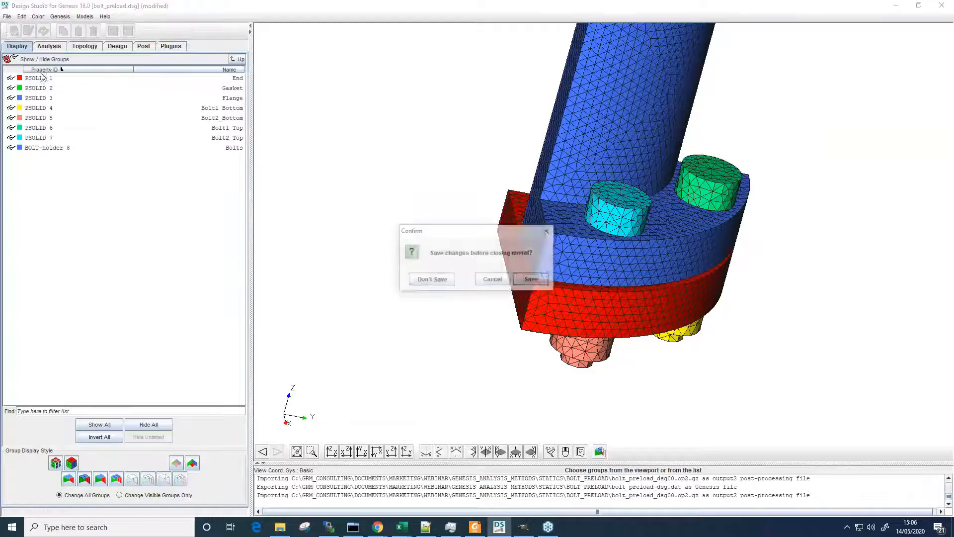
{"action": "left_click", "coordinate": [426, 279]}
Open bolt_preload-rotated-ref.dsg from the BOLT_PRELOAD folder, view the tilted assembly in the XZ plane and list its loadcases.
{"action": "left_click", "coordinate": [7, 17]}
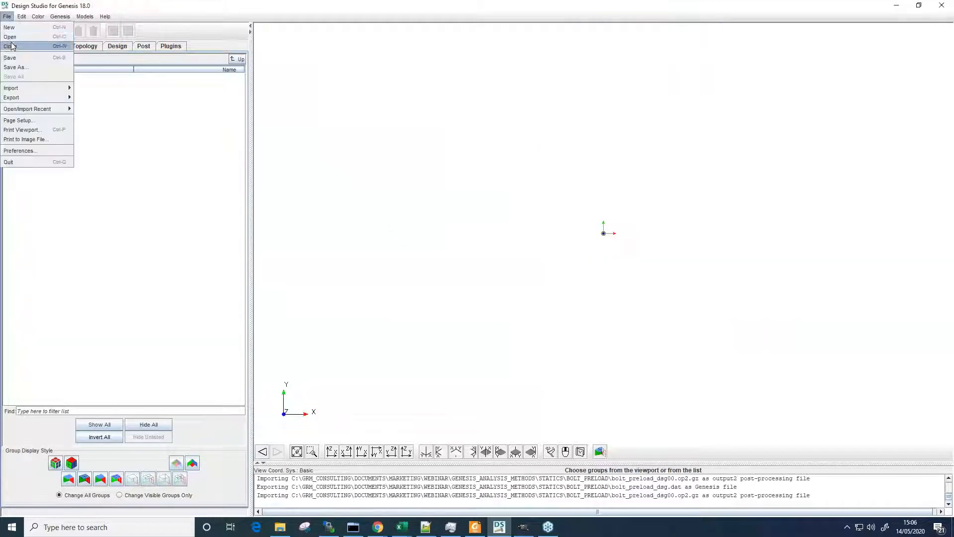
{"action": "left_click", "coordinate": [10, 37]}
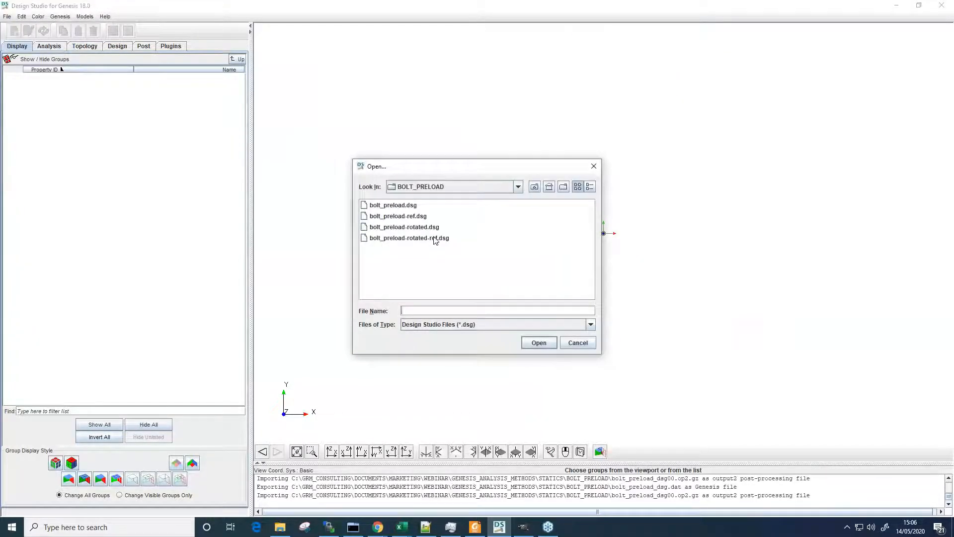
{"action": "double_click", "coordinate": [408, 238]}
{"action": "middle_click_drag", "start_coordinate": [641, 279], "coordinate": [640, 279]}
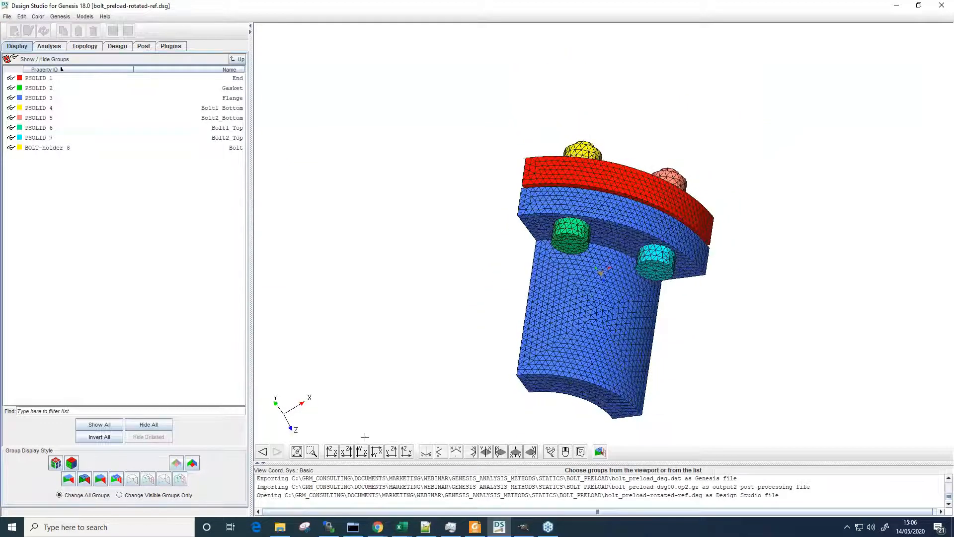
{"action": "left_click", "coordinate": [350, 452]}
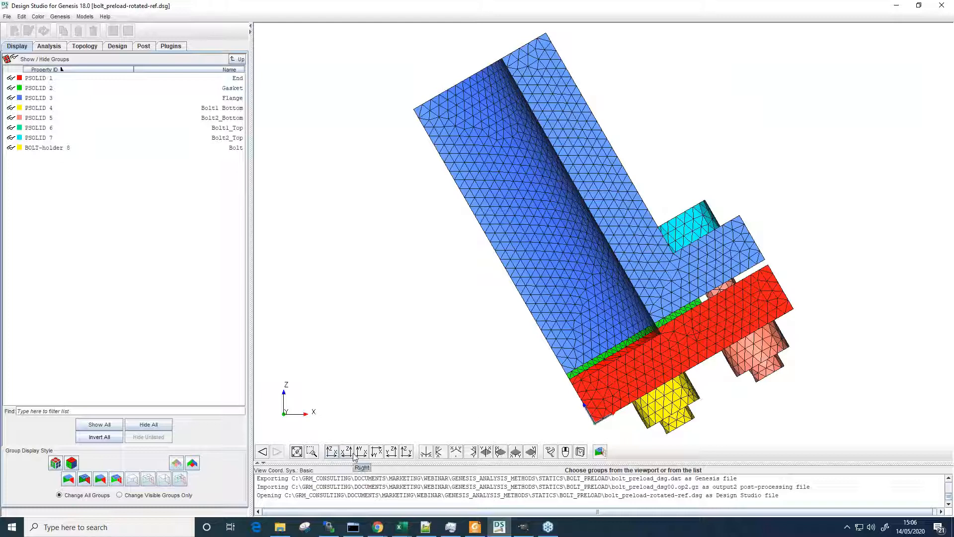
{"action": "left_click", "coordinate": [49, 46]}
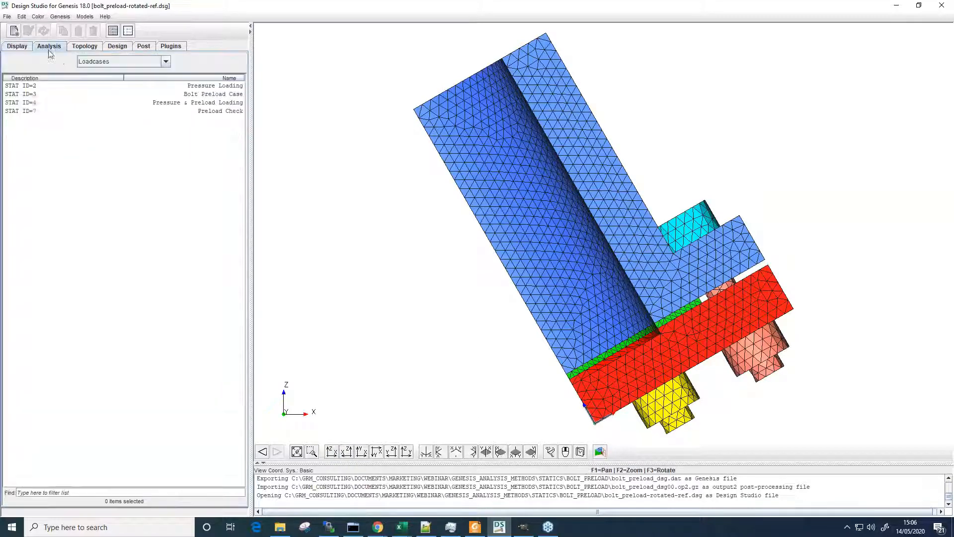
List the model's coordinate systems and examine how Coord1 is oriented at the lower corner of the end plate.
{"action": "left_click", "coordinate": [88, 62]}
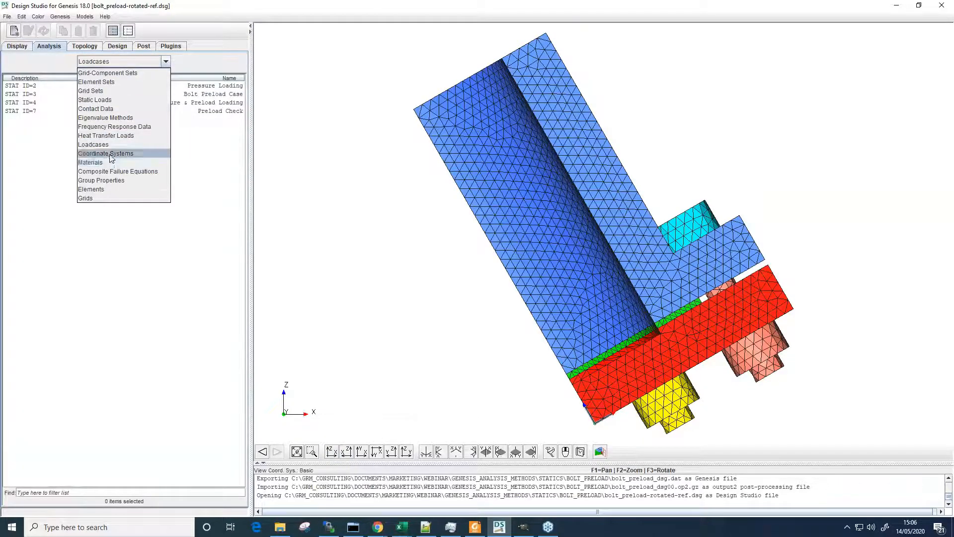
{"action": "left_click", "coordinate": [109, 153]}
{"action": "left_click", "coordinate": [39, 88]}
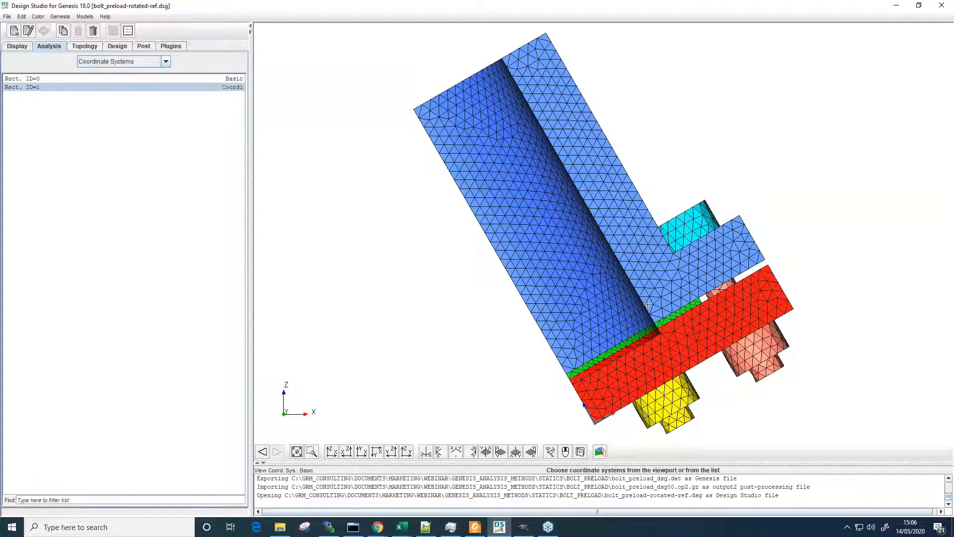
{"action": "scroll", "coordinate": [596, 430], "scroll_direction": "up", "scroll_amount": 2}
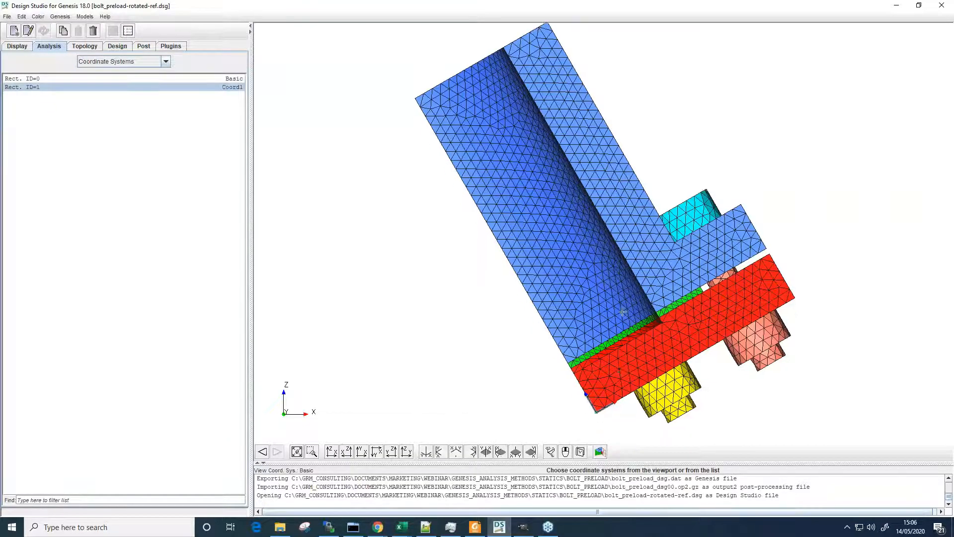
{"action": "scroll", "coordinate": [659, 389], "scroll_direction": "up", "scroll_amount": 3}
{"action": "scroll", "coordinate": [526, 281], "scroll_direction": "up", "scroll_amount": 5}
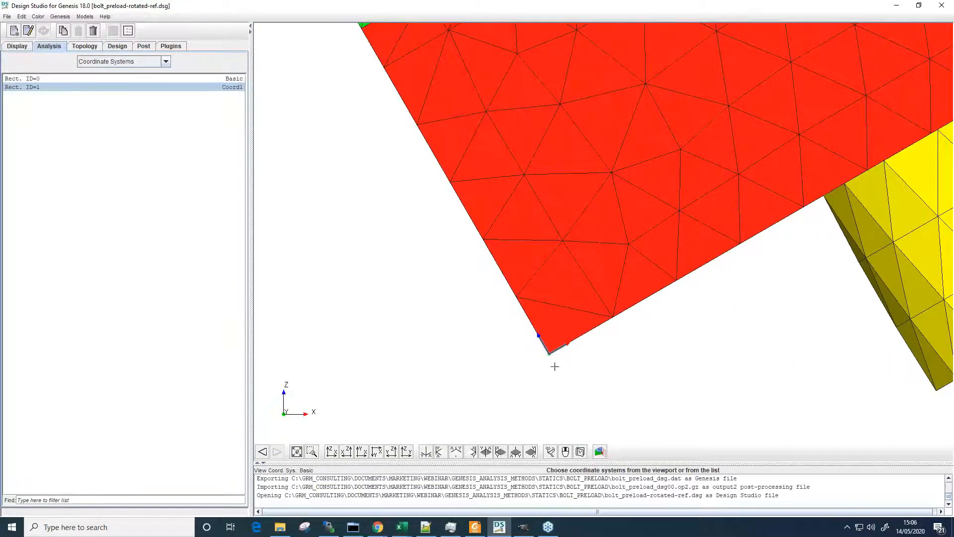
{"action": "scroll", "coordinate": [554, 366], "scroll_direction": "down", "scroll_amount": 4}
{"action": "middle_click_drag", "start_coordinate": [555, 366], "coordinate": [521, 269]}
Hide all seven PSOLID groups so that only the Bolt group's spider elements are displayed.
{"action": "left_click", "coordinate": [104, 64]}
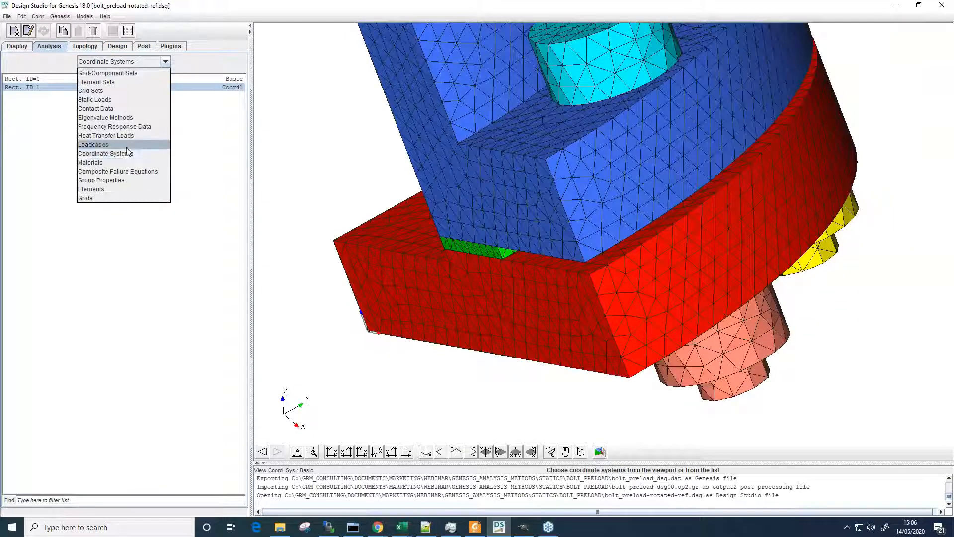
{"action": "left_click", "coordinate": [111, 189]}
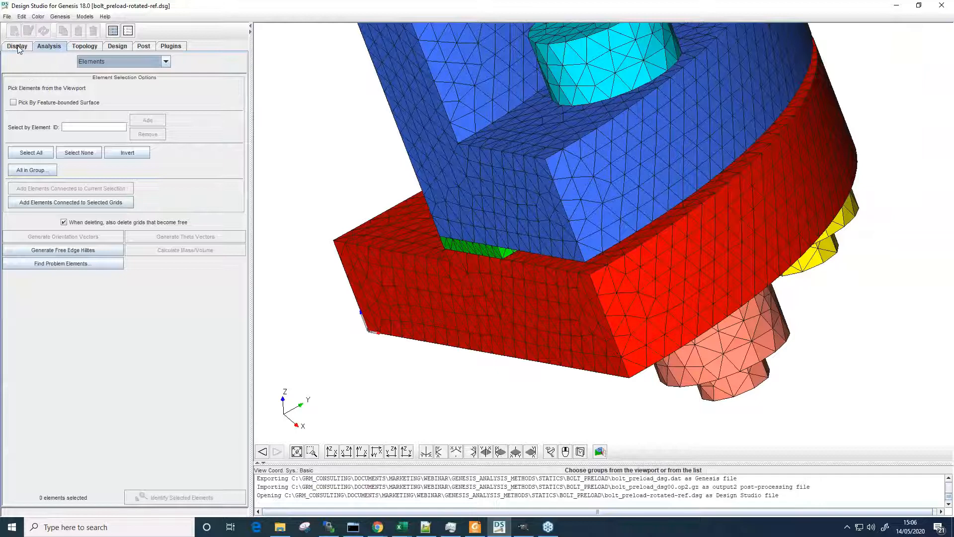
{"action": "left_click", "coordinate": [17, 46]}
{"action": "left_click_drag", "start_coordinate": [32, 79], "coordinate": [42, 139]}
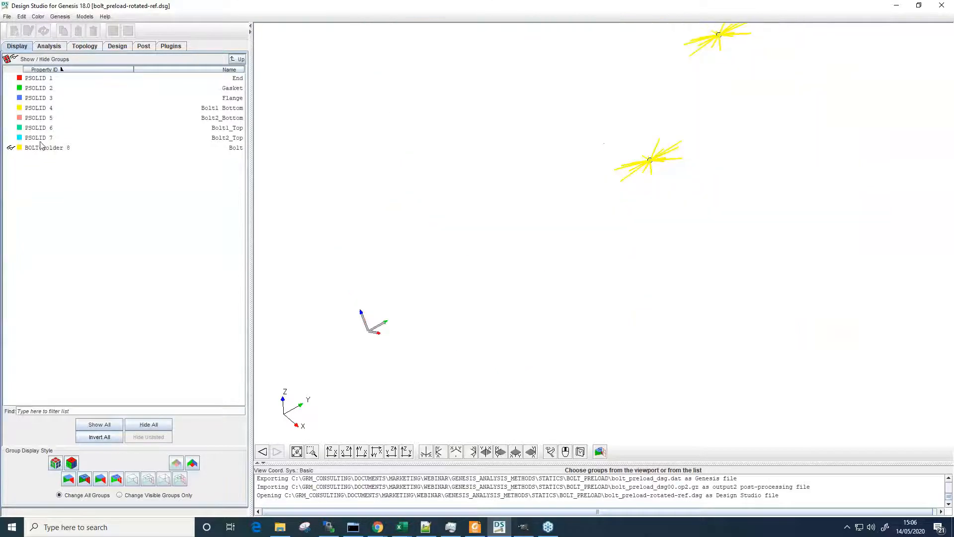
{"action": "middle_click_drag", "start_coordinate": [599, 160], "coordinate": [600, 225]}
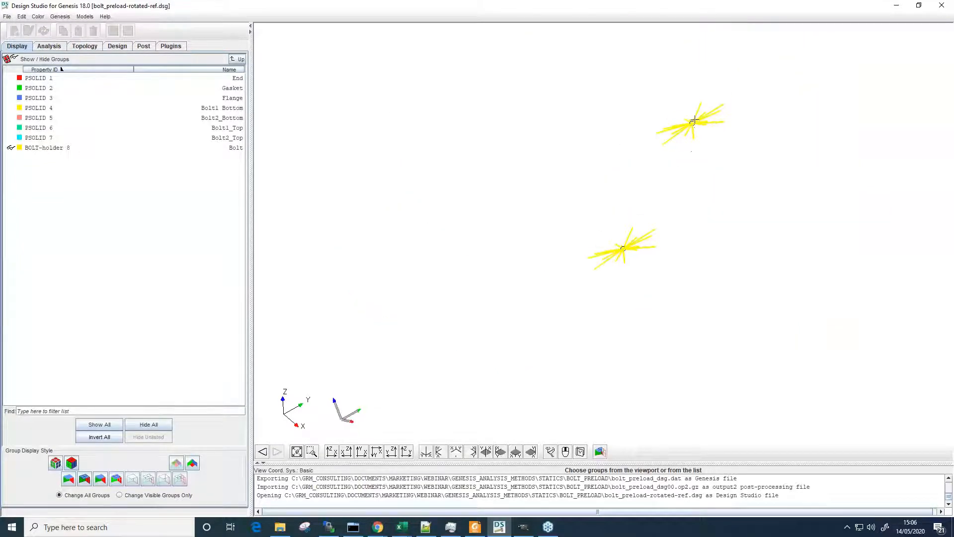
Review the output coordinate system choice, Coord1, for the two selected bolt control grids.
{"action": "left_click", "coordinate": [49, 46]}
{"action": "left_click", "coordinate": [104, 61]}
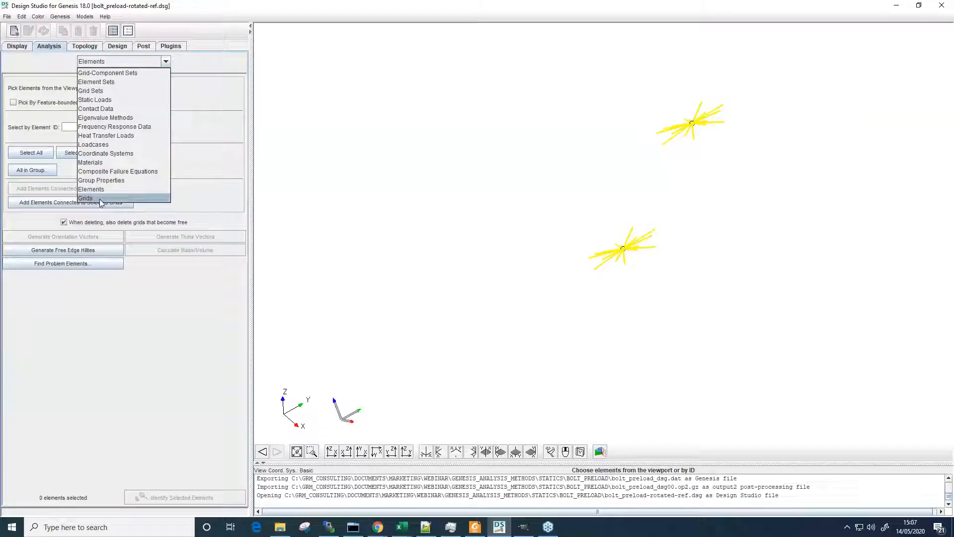
{"action": "left_click", "coordinate": [85, 198]}
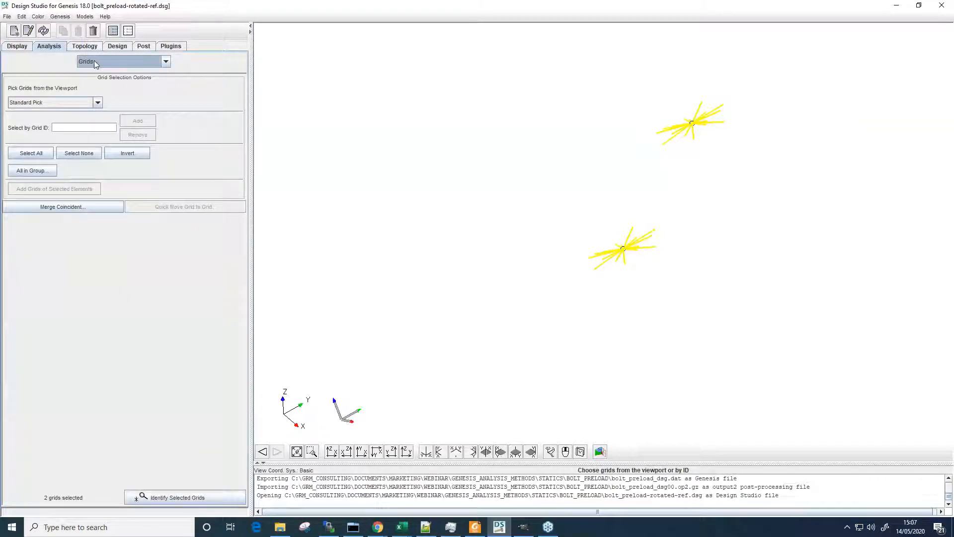
{"action": "left_click", "coordinate": [28, 31]}
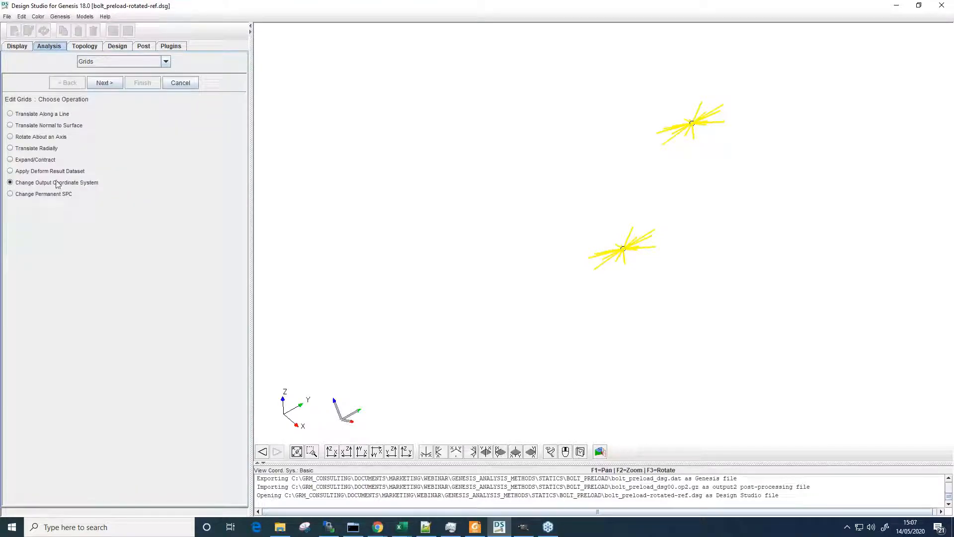
{"action": "left_click", "coordinate": [104, 83]}
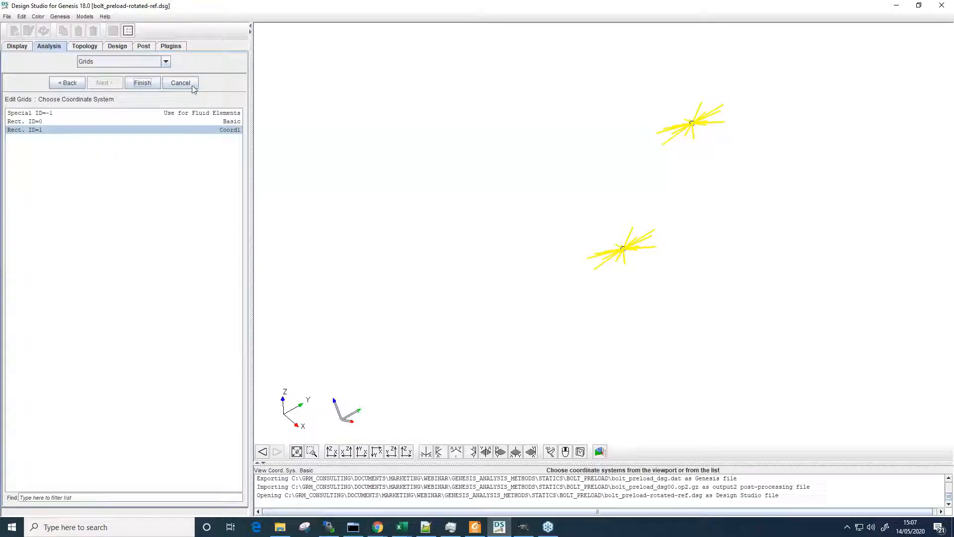
{"action": "left_click", "coordinate": [142, 83]}
Display the Bolt Load static load and open its force definition on the two bolt control grids.
{"action": "left_click", "coordinate": [145, 62]}
{"action": "left_click", "coordinate": [94, 101]}
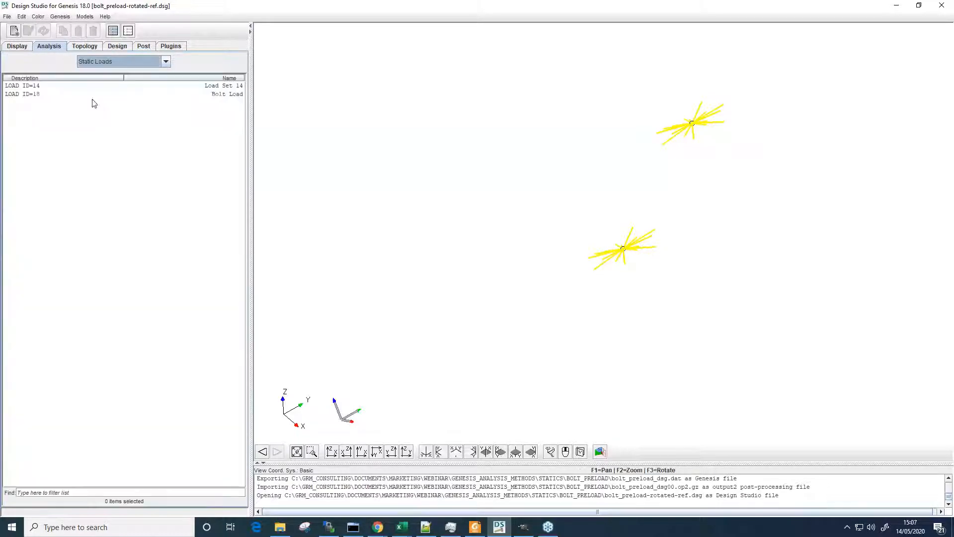
{"action": "left_click", "coordinate": [56, 94]}
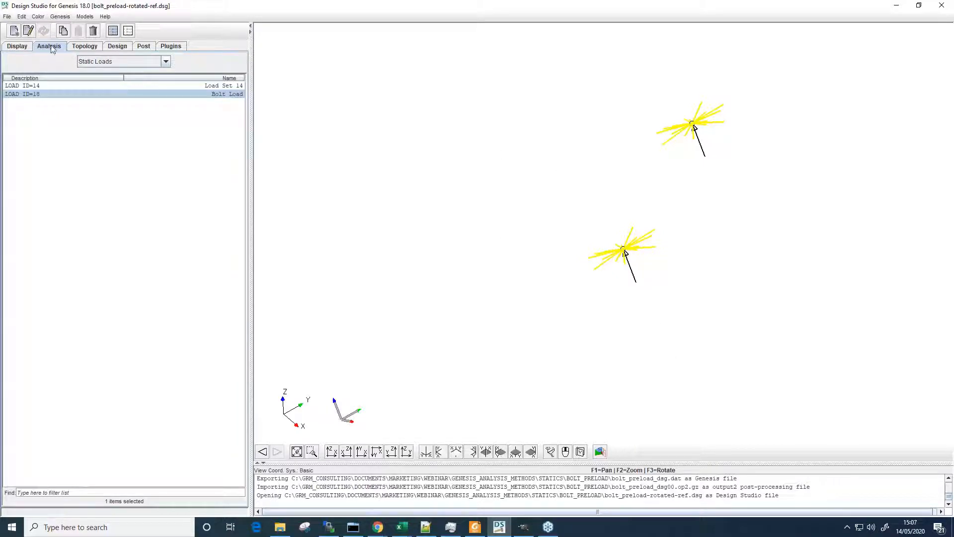
{"action": "left_click", "coordinate": [29, 31]}
{"action": "left_click", "coordinate": [104, 82]}
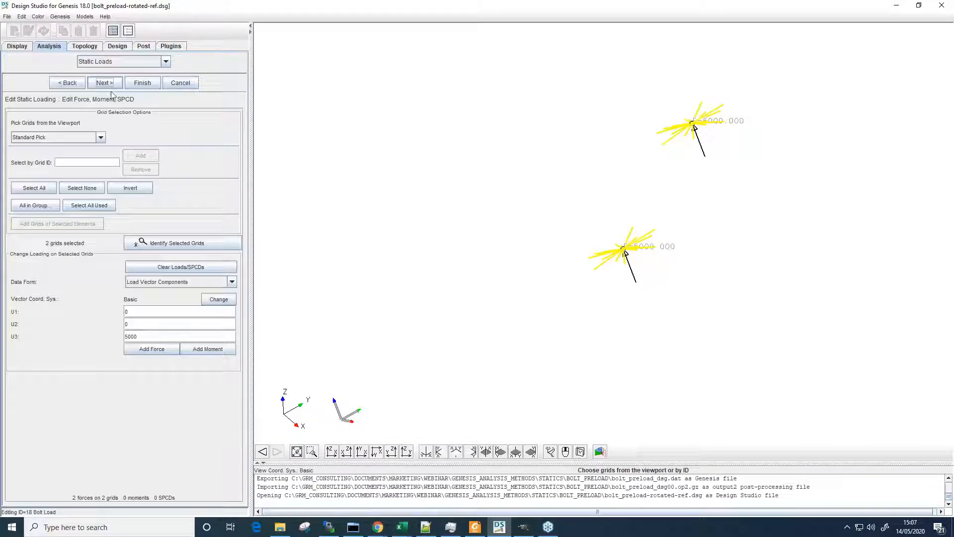
Choose Coord1 as the vector coordinate system for Bolt Load, check the force arrows' direction, and cancel the edit.
{"action": "left_click", "coordinate": [219, 300]}
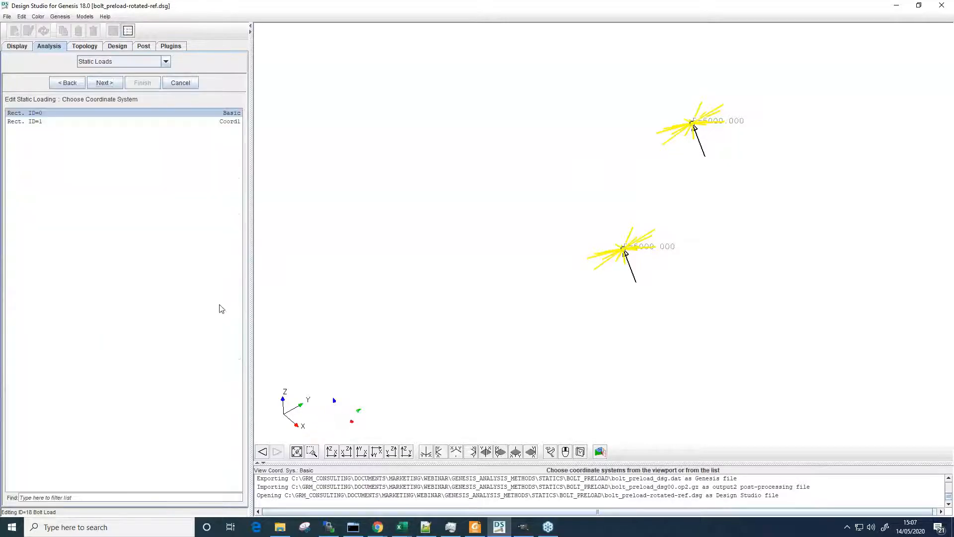
{"action": "left_click", "coordinate": [50, 122]}
{"action": "left_click", "coordinate": [105, 82]}
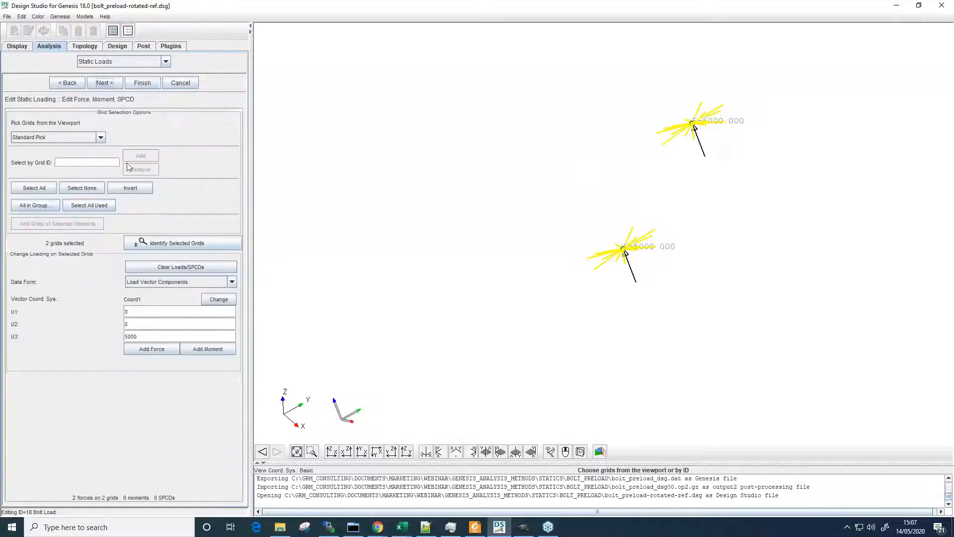
{"action": "middle_click_drag", "start_coordinate": [629, 269], "coordinate": [490, 223]}
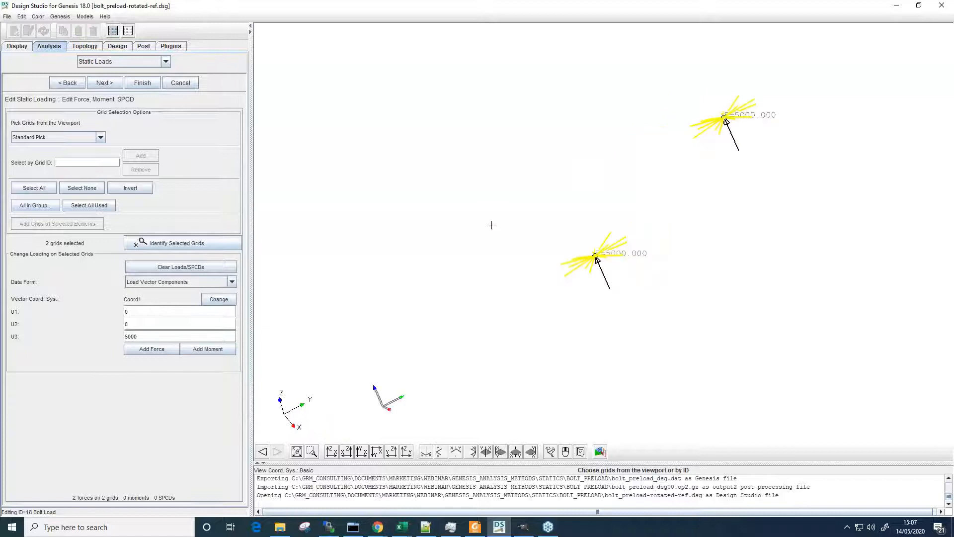
{"action": "left_click", "coordinate": [188, 83]}
{"action": "middle_click_drag", "start_coordinate": [416, 178], "coordinate": [481, 239]}
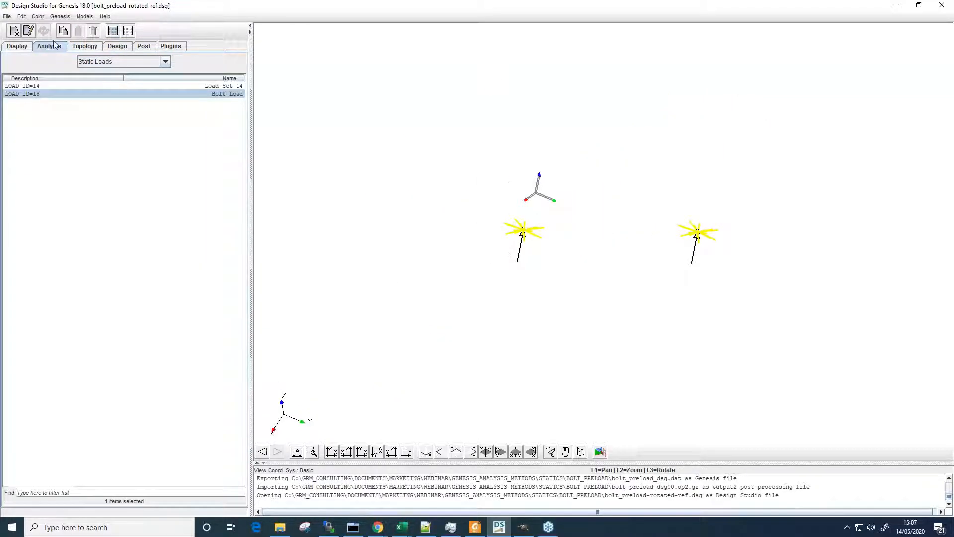
Close the bolt_preload-rotated-ref model and return to the group display list.
{"action": "left_click", "coordinate": [7, 16]}
{"action": "left_click", "coordinate": [11, 46]}
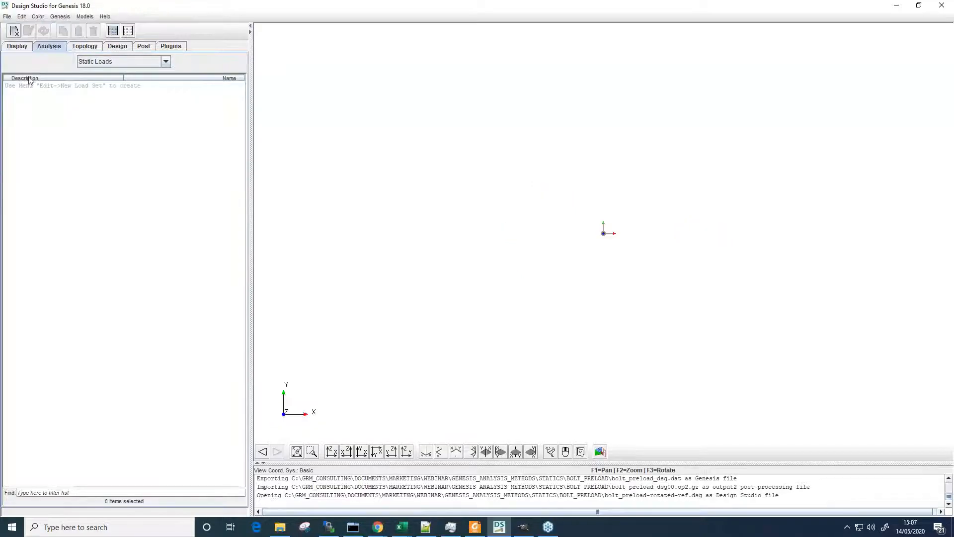
{"action": "left_click", "coordinate": [16, 46]}
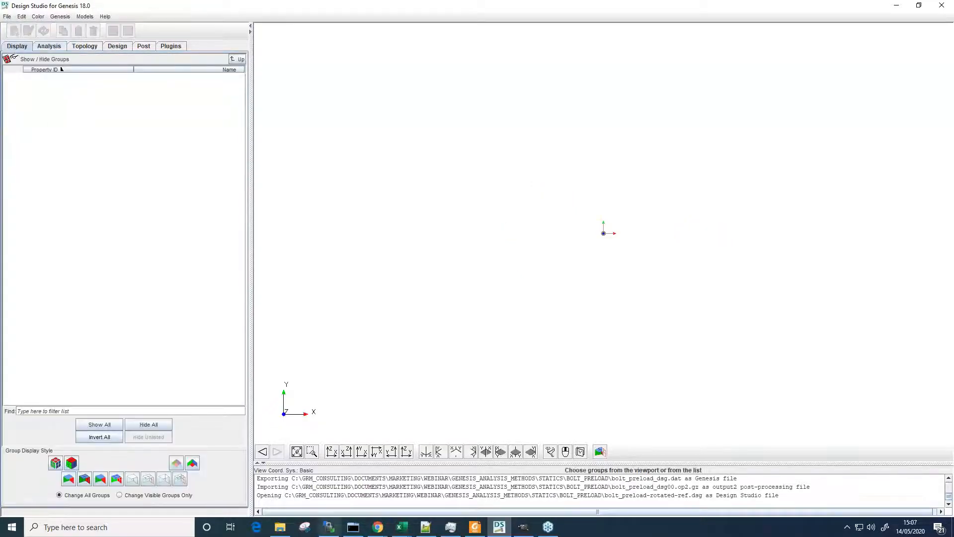
Switch to the GENESIS_Analysis presentation in Chrome and advance past bolt definition to the Linear Buckling Analysis slide.
{"action": "left_click", "coordinate": [373, 526]}
{"action": "left_click", "coordinate": [392, 477]}
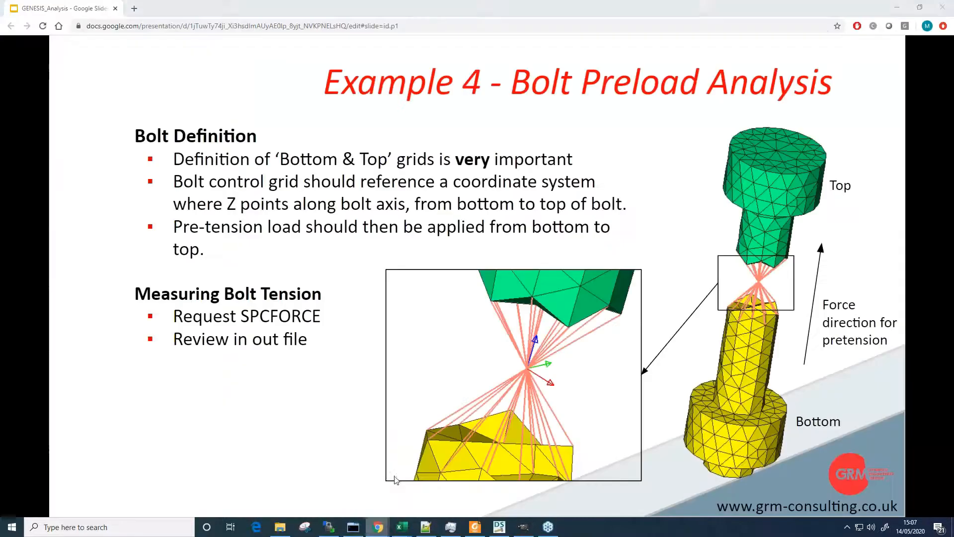
{"action": "left_click", "coordinate": [363, 355]}
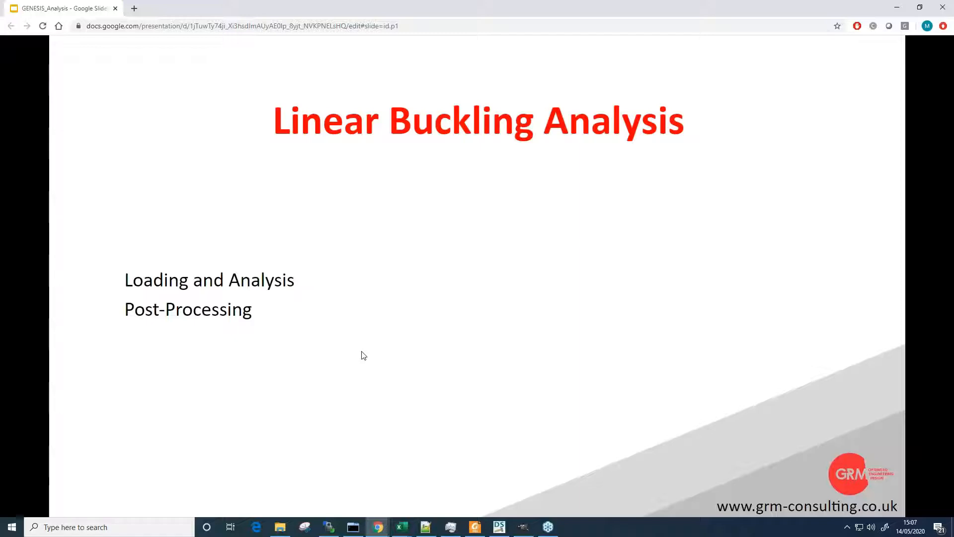
Switch back to Design Studio for Genesis and reopen the recent bolt_preload.dsg model.
{"action": "left_click", "coordinate": [500, 527]}
{"action": "left_click", "coordinate": [7, 16]}
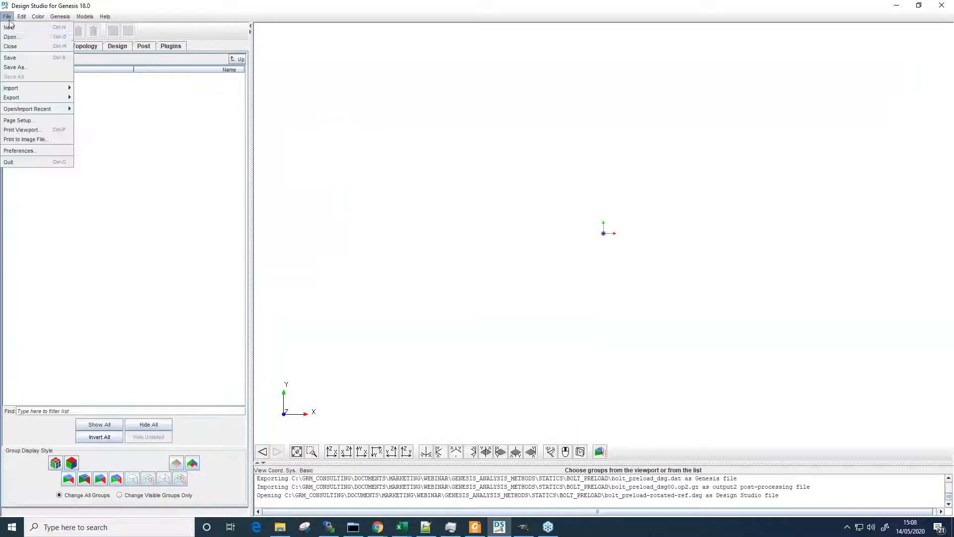
{"action": "mouse_move", "coordinate": [65, 109]}
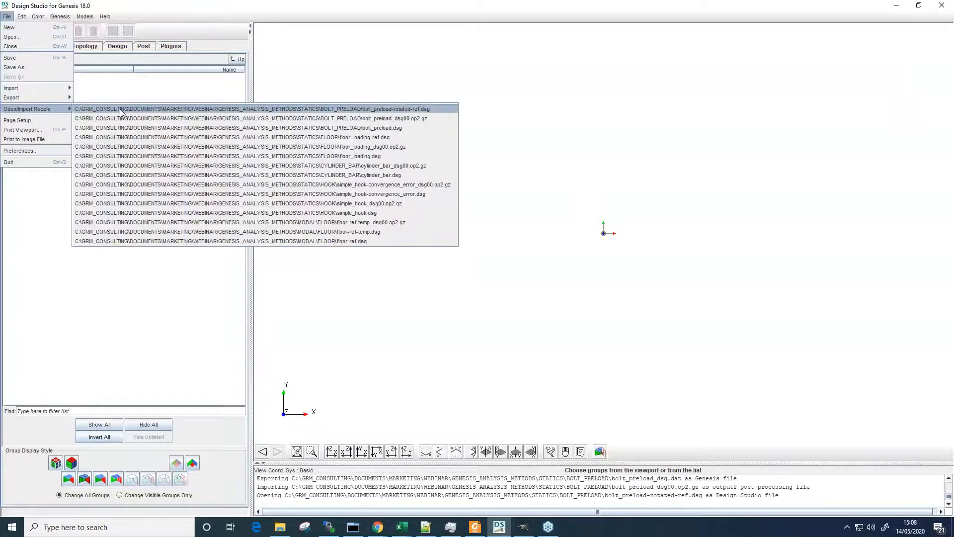
{"action": "left_click", "coordinate": [341, 128]}
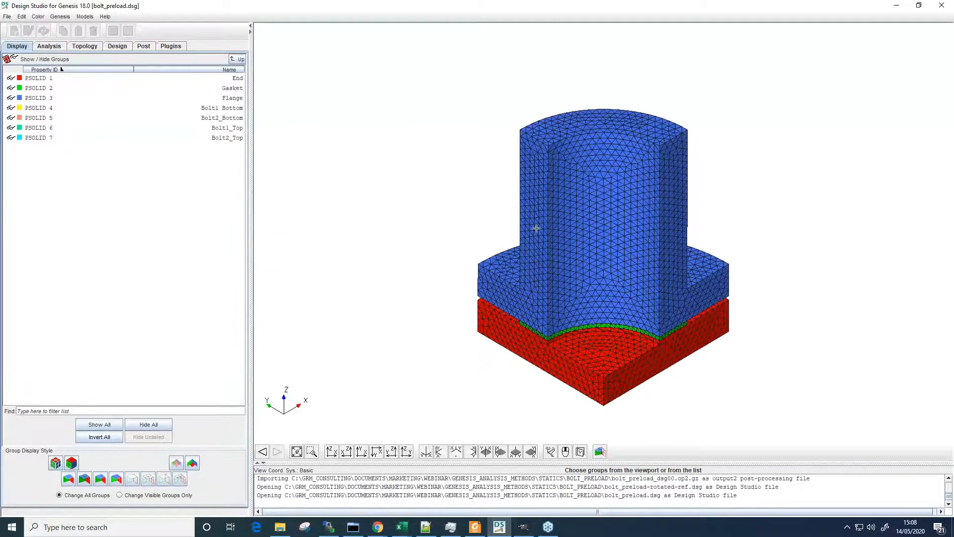
Hide the flange, gasket and end groups, inspect the split bolts, and hide both bolt tops to expose the lower halves.
{"action": "left_click", "coordinate": [537, 224]}
{"action": "left_click", "coordinate": [602, 339]}
{"action": "left_click", "coordinate": [600, 344]}
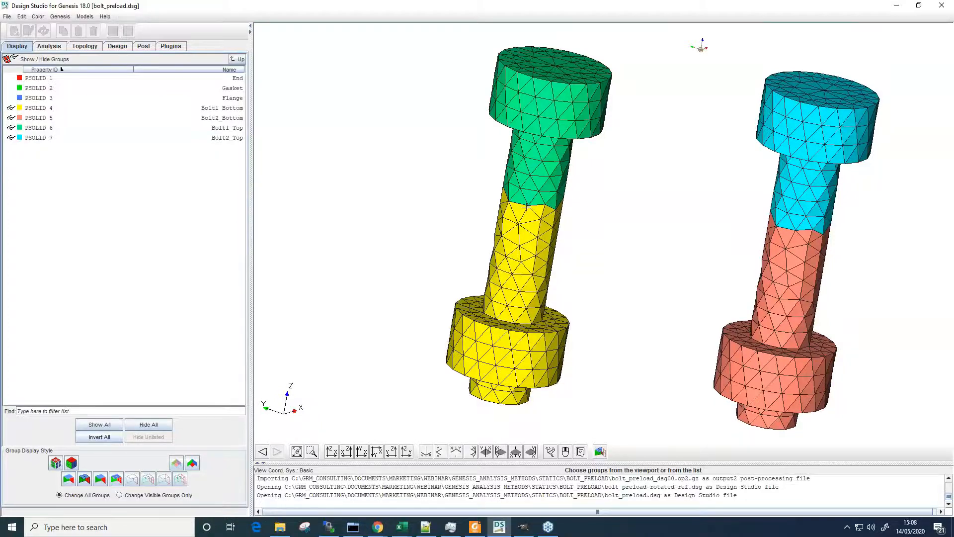
{"action": "mouse_move", "coordinate": [553, 208]}
{"action": "middle_mouse_down"}
{"action": "mouse_move", "coordinate": [601, 234]}
{"action": "mouse_move", "coordinate": [598, 250]}
{"action": "mouse_move", "coordinate": [530, 258]}
{"action": "middle_mouse_up"}
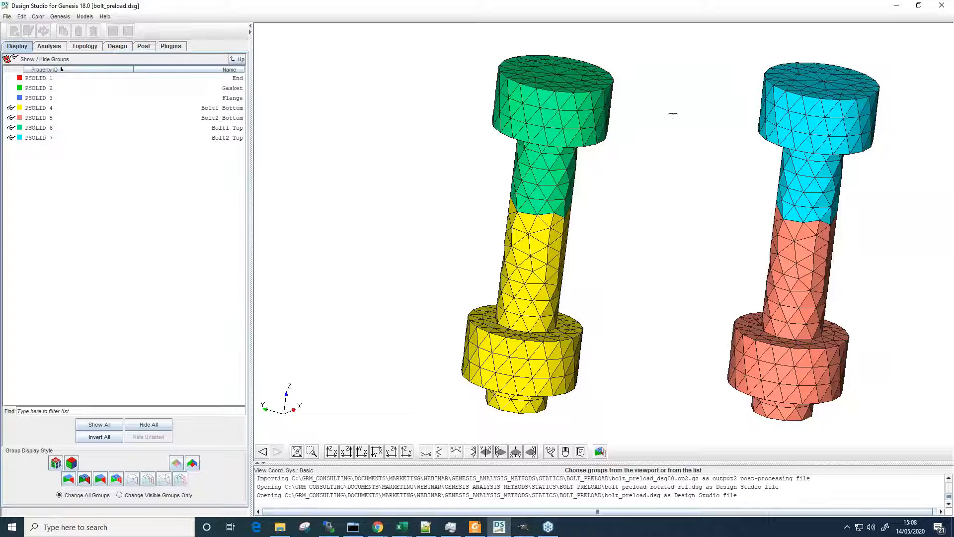
{"action": "left_click_drag", "start_coordinate": [672, 114], "coordinate": [871, 176]}
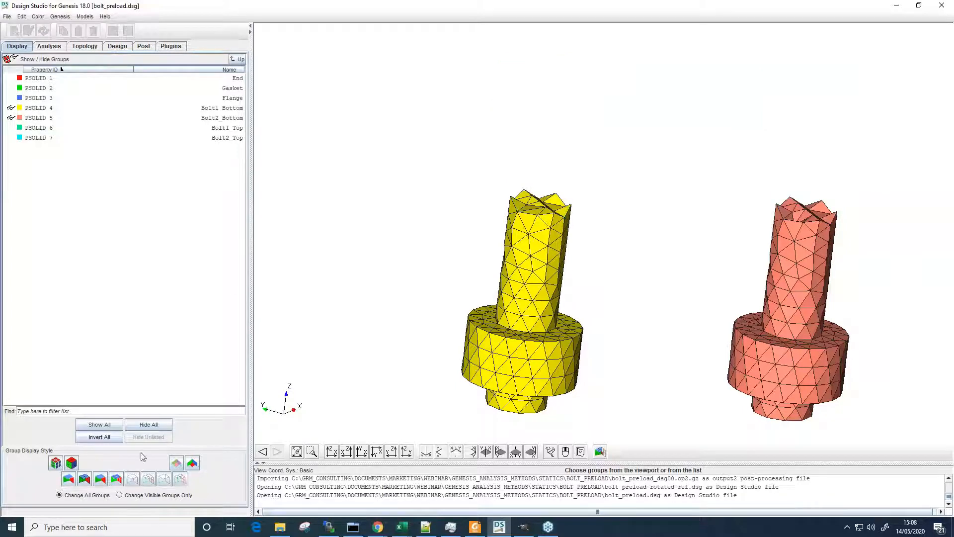
Show all groups again and move every element of the Bolt1_Top group into the Bolt1 Bottom group.
{"action": "left_click", "coordinate": [99, 423]}
{"action": "left_click", "coordinate": [50, 46]}
{"action": "left_click", "coordinate": [101, 61]}
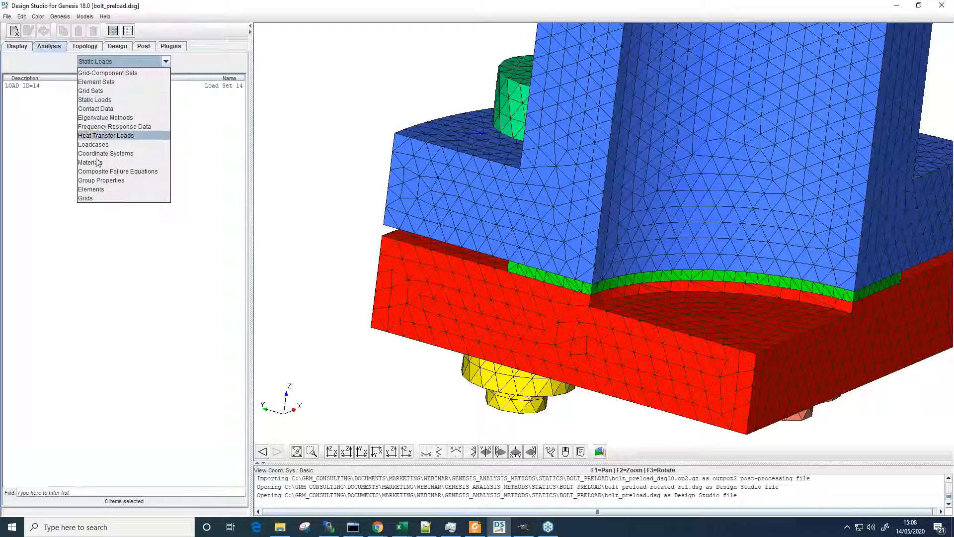
{"action": "left_click", "coordinate": [91, 190]}
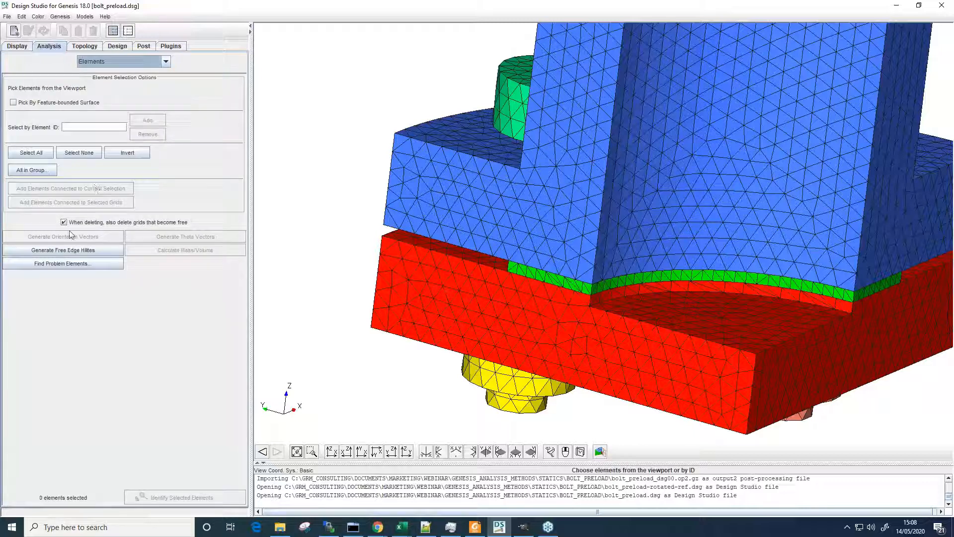
{"action": "left_click", "coordinate": [30, 171]}
{"action": "left_click", "coordinate": [509, 99]}
{"action": "left_click", "coordinate": [29, 32]}
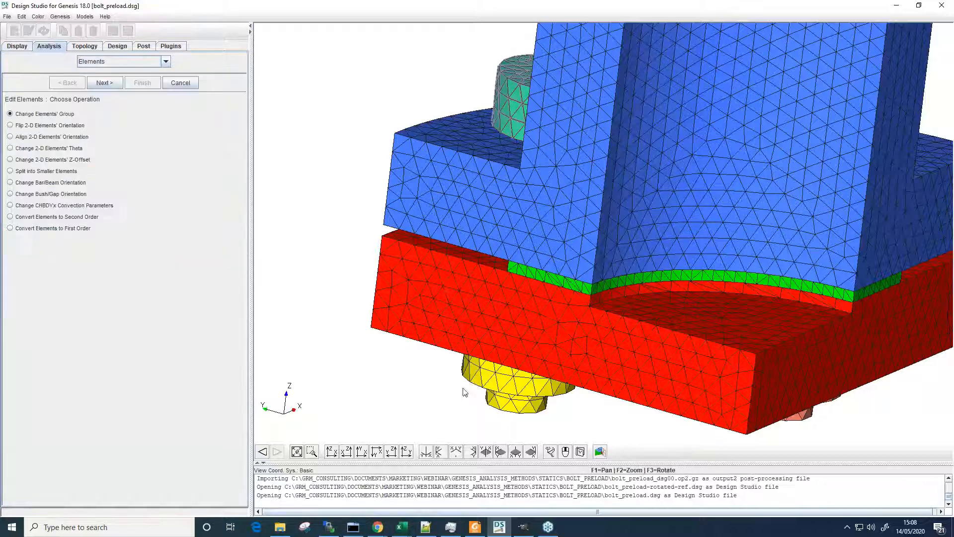
{"action": "left_click", "coordinate": [103, 85]}
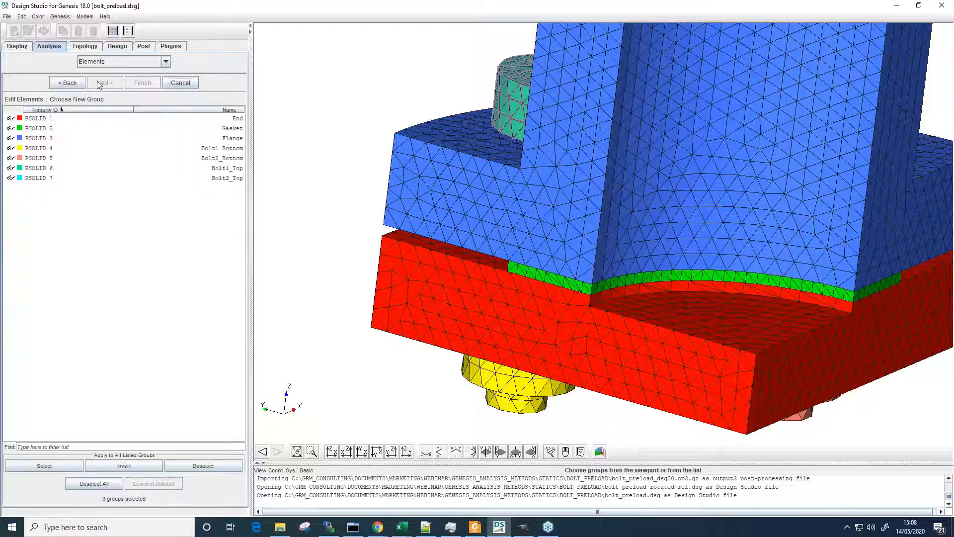
{"action": "left_click", "coordinate": [503, 389]}
{"action": "left_click", "coordinate": [145, 83]}
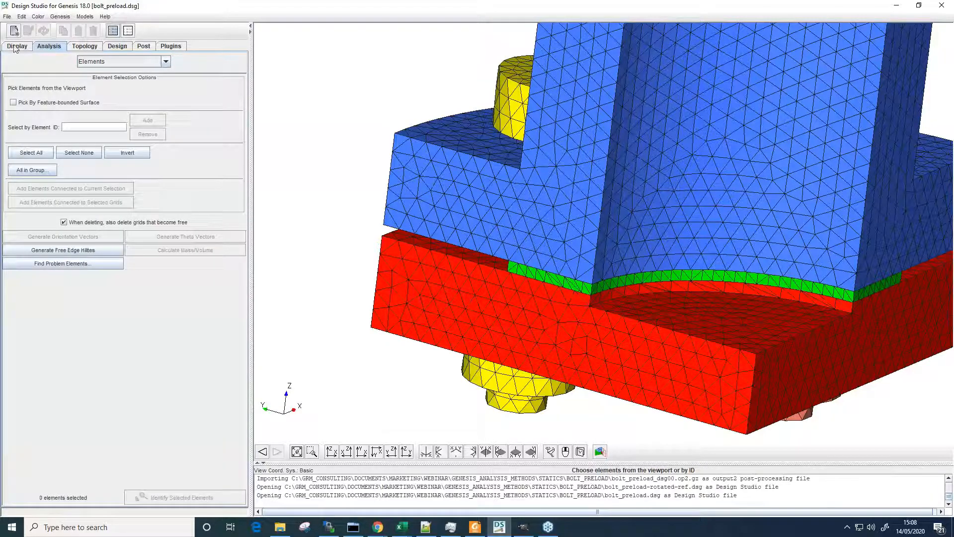
Isolate the merged bolt by hiding its Bolt1 Bottom group and inverting the visibility of all groups.
{"action": "left_click", "coordinate": [15, 46]}
{"action": "left_click", "coordinate": [36, 110]}
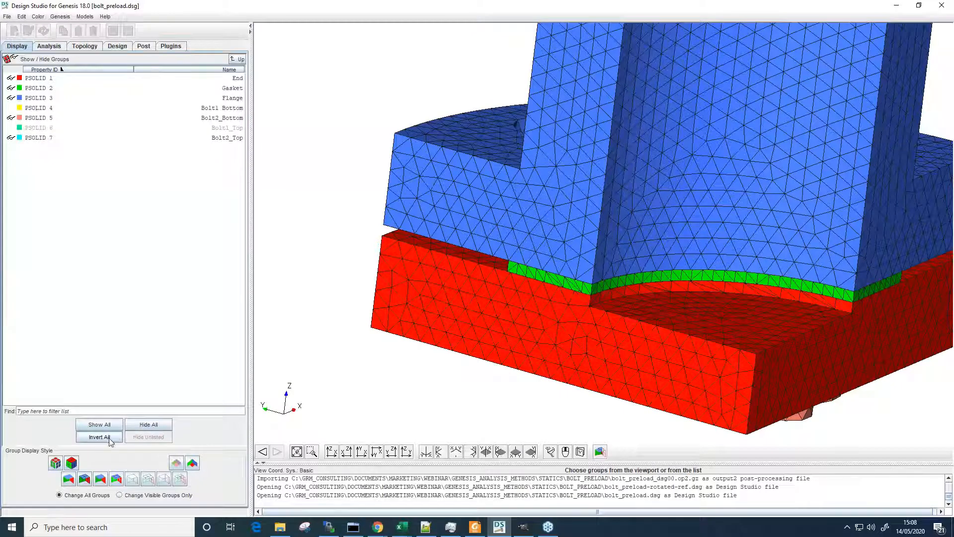
{"action": "left_click", "coordinate": [102, 437]}
{"action": "scroll", "coordinate": [510, 223], "scroll_direction": "up", "scroll_amount": 2}
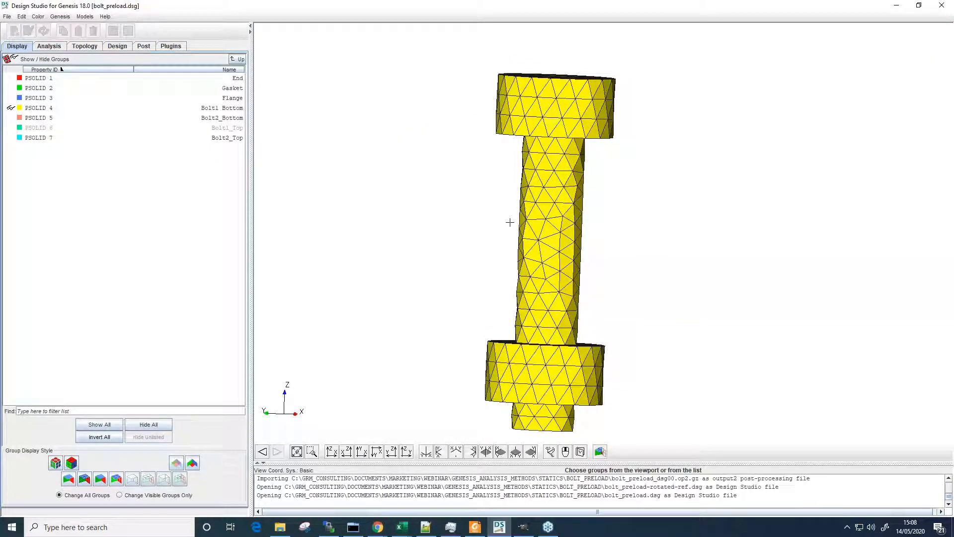
Hide the individual elements of the bolt's head and upper shank, and inspect the exposed split surface of the lower half.
{"action": "left_click", "coordinate": [239, 60]}
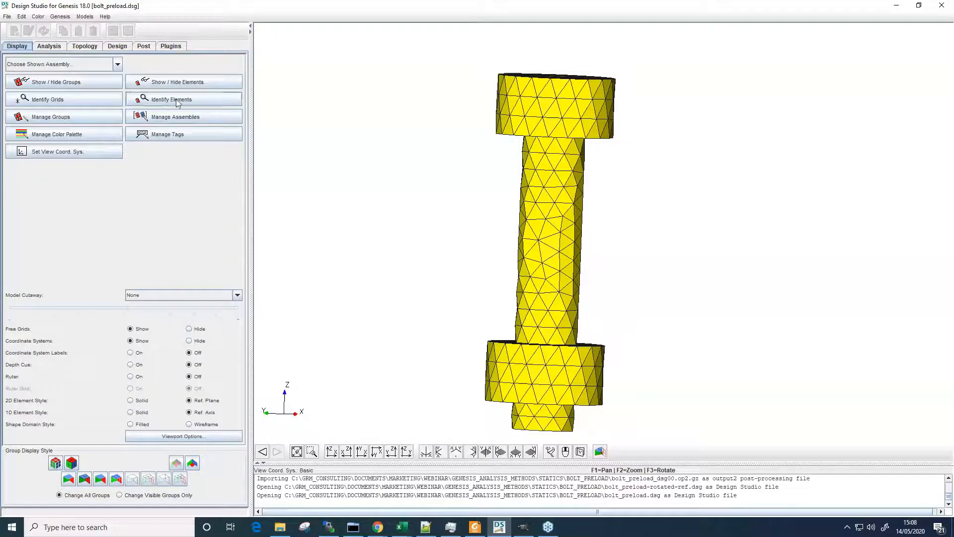
{"action": "left_click", "coordinate": [177, 83]}
{"action": "middle_click_drag", "start_coordinate": [589, 176], "coordinate": [464, 93]}
{"action": "left_click_drag", "start_coordinate": [406, 61], "coordinate": [683, 226]}
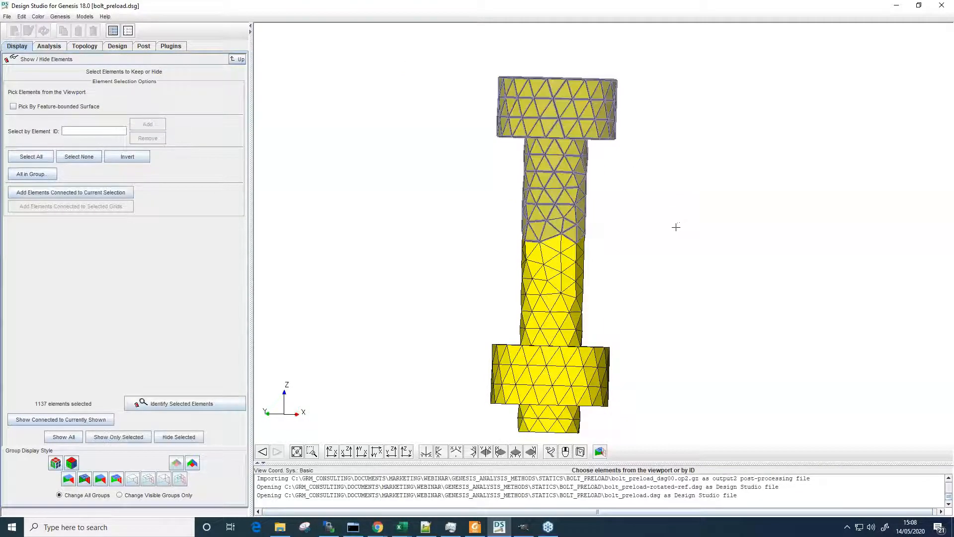
{"action": "left_click", "coordinate": [198, 436]}
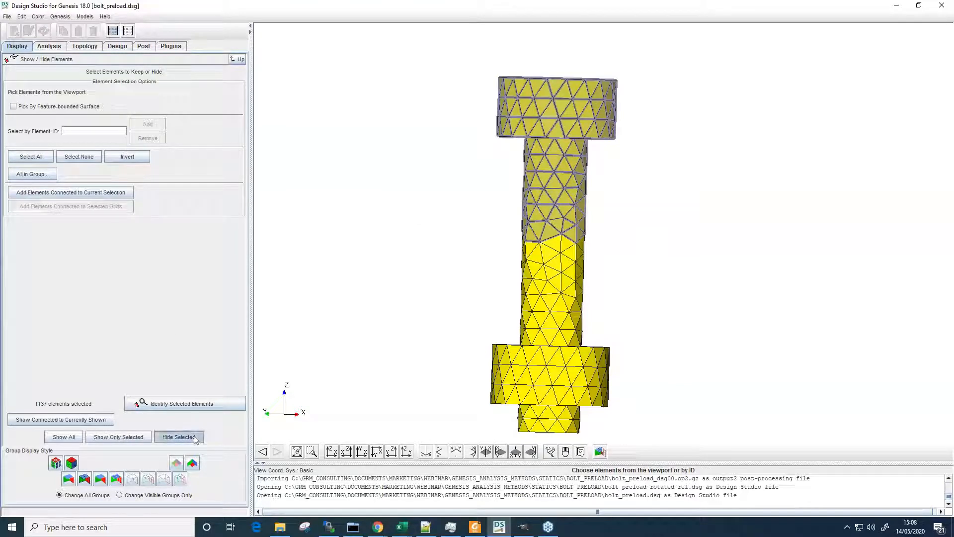
{"action": "scroll", "coordinate": [542, 202], "scroll_direction": "up", "scroll_amount": 3}
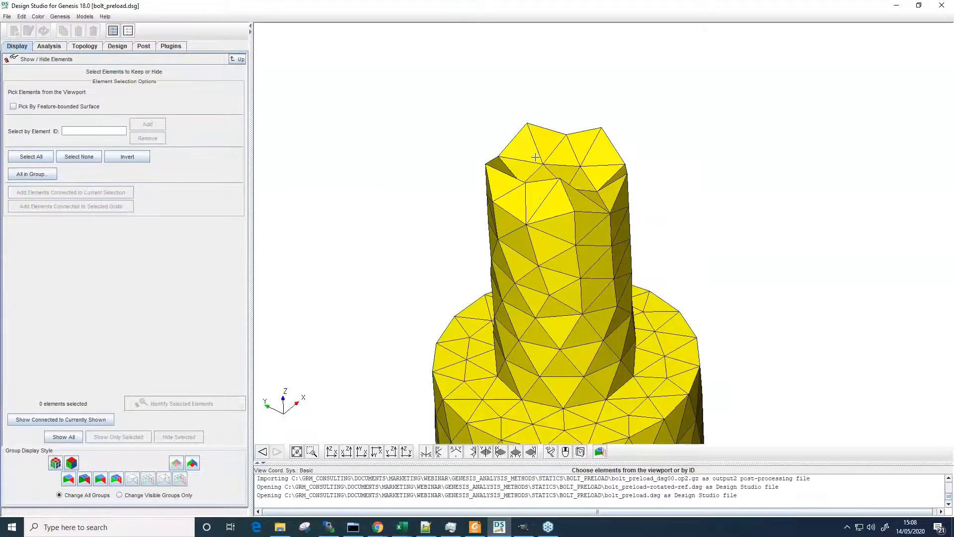
{"action": "middle_click_drag", "start_coordinate": [561, 172], "coordinate": [560, 265]}
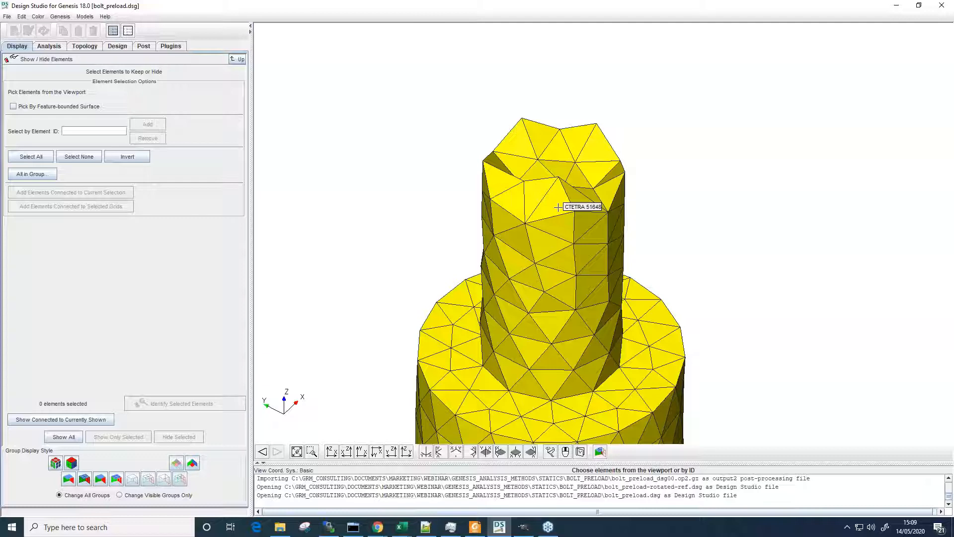
{"action": "scroll", "coordinate": [599, 247], "scroll_direction": "down", "scroll_amount": 5}
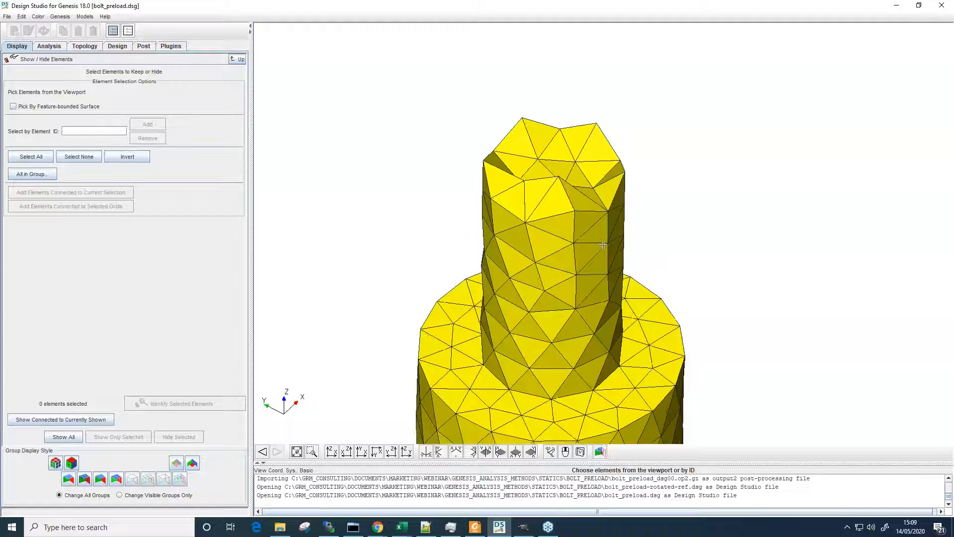
{"action": "middle_click_drag", "start_coordinate": [590, 278], "coordinate": [584, 301]}
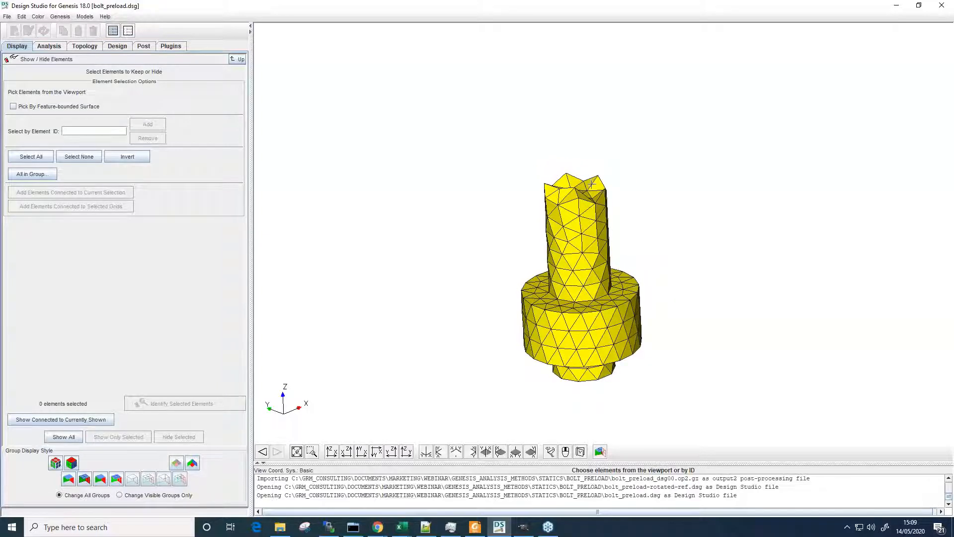
{"action": "middle_click_drag", "start_coordinate": [590, 182], "coordinate": [334, 118]}
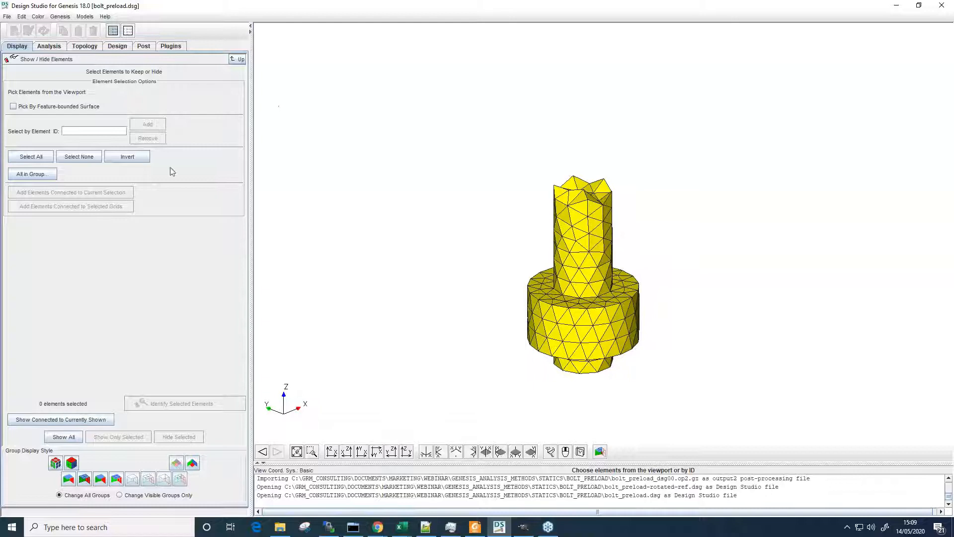
Leave element visibility editing and close the bolt_preload model, leaving an empty session.
{"action": "left_click", "coordinate": [237, 59]}
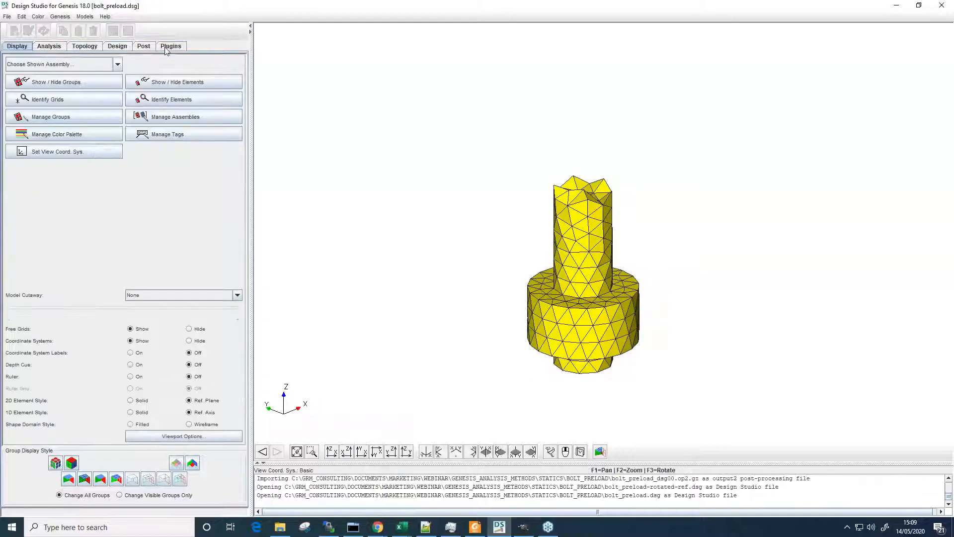
{"action": "left_click", "coordinate": [8, 17]}
{"action": "left_click", "coordinate": [13, 50]}
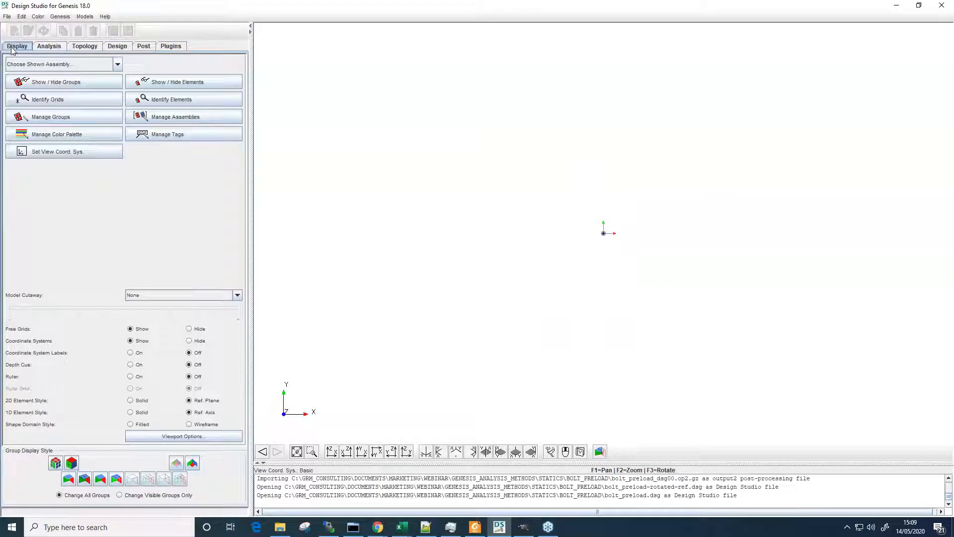